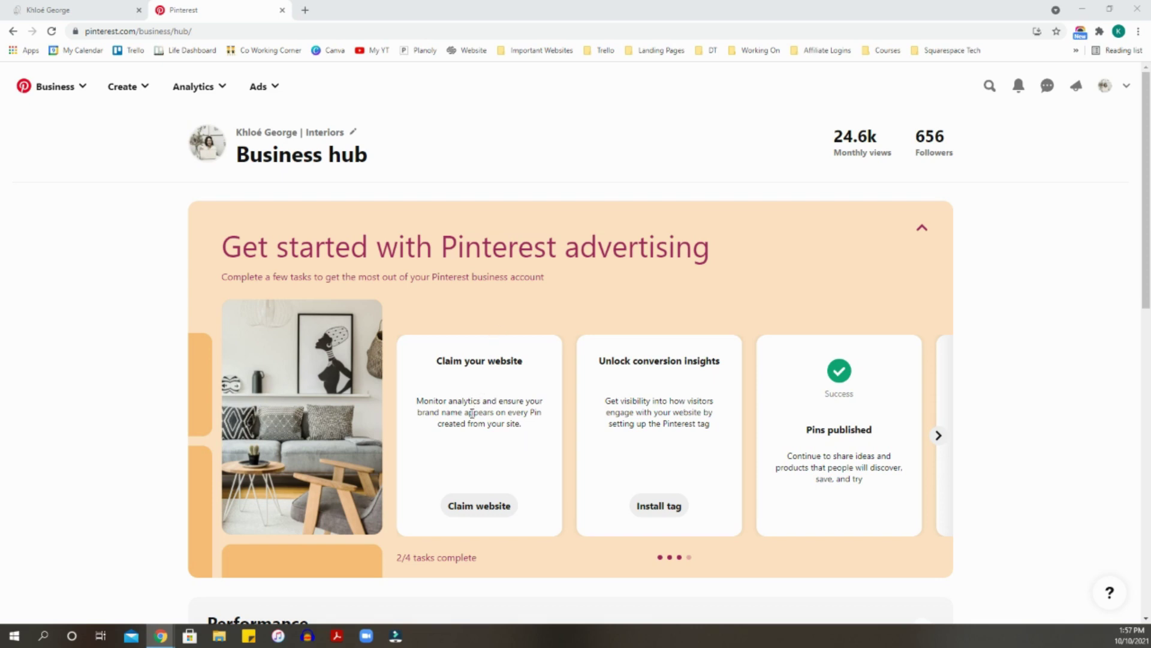
Examine the Business hub's heading, monthly views figure and the getting-started tasks, including the one for claiming a website.
left_click_drag(474, 413, 535, 431)
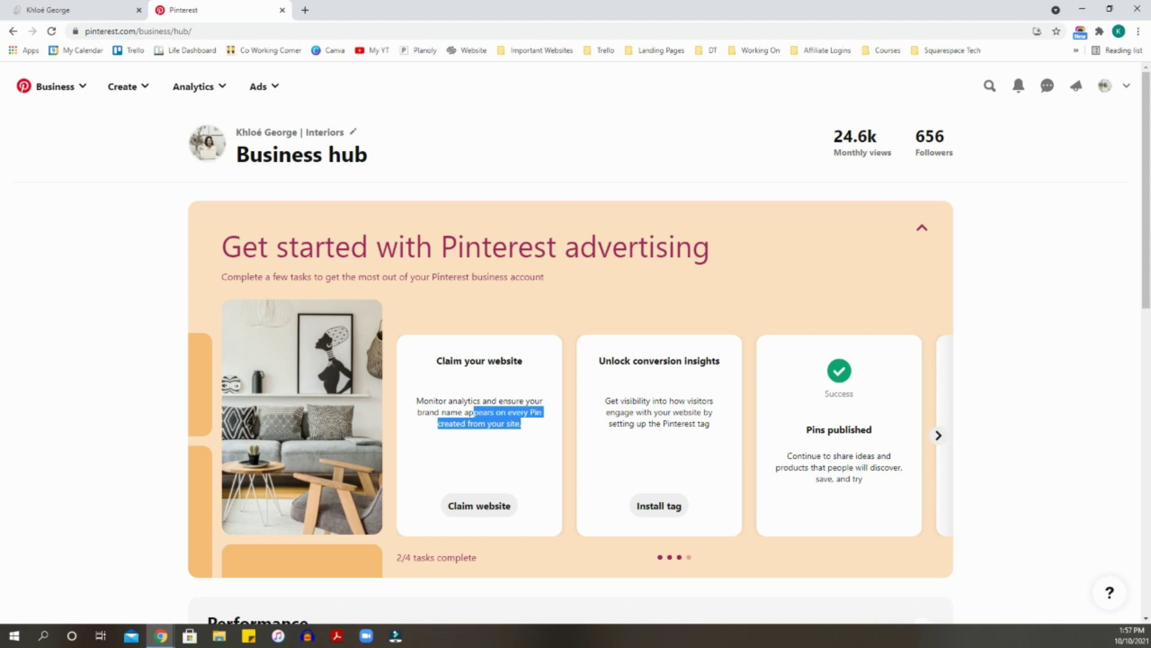
left_click_drag(304, 154, 378, 158)
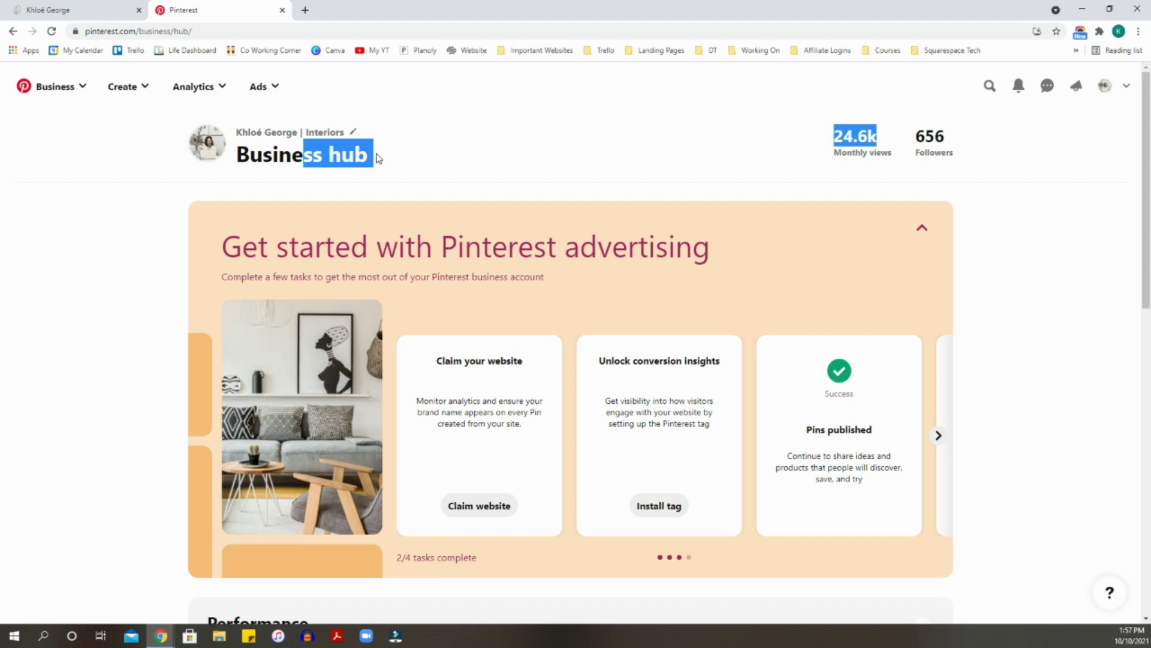
left_click_drag(376, 157, 239, 161)
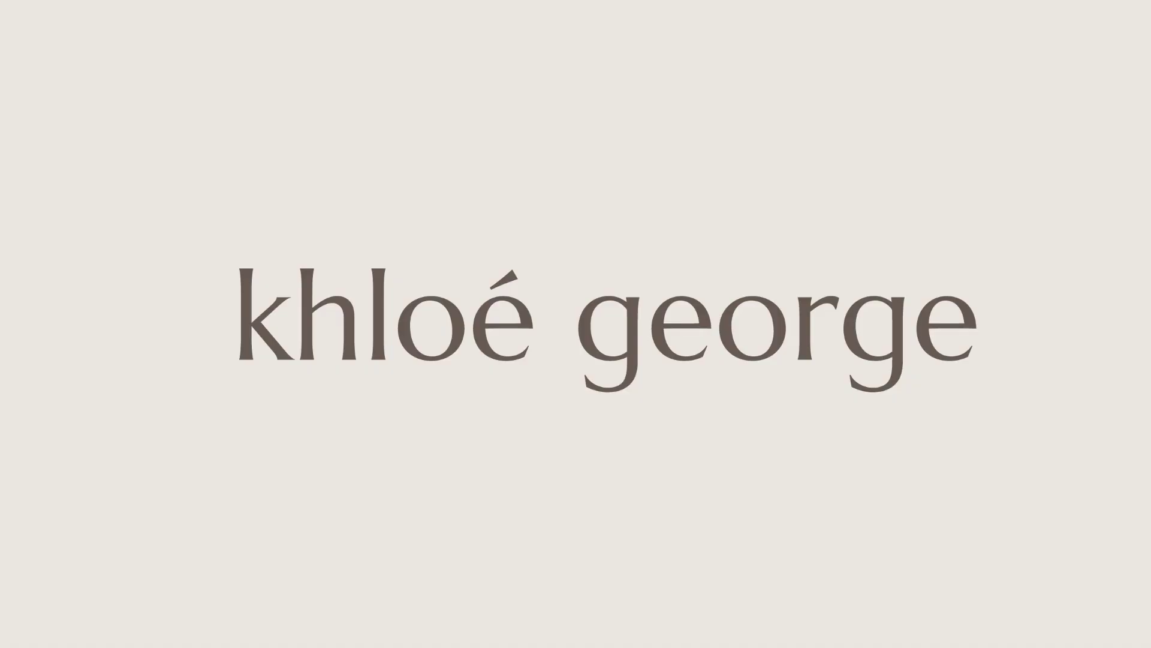
scroll(552, 275, "down", 1)
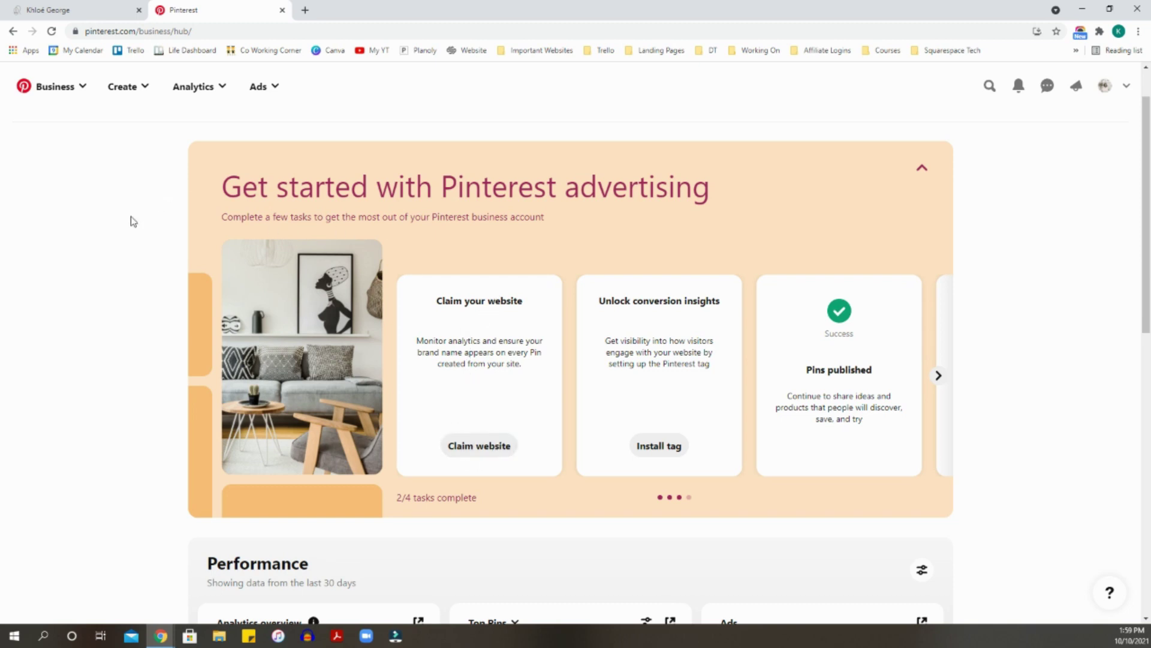
scroll(111, 228, "up", 1)
left_click_drag(242, 156, 391, 164)
left_click(423, 159)
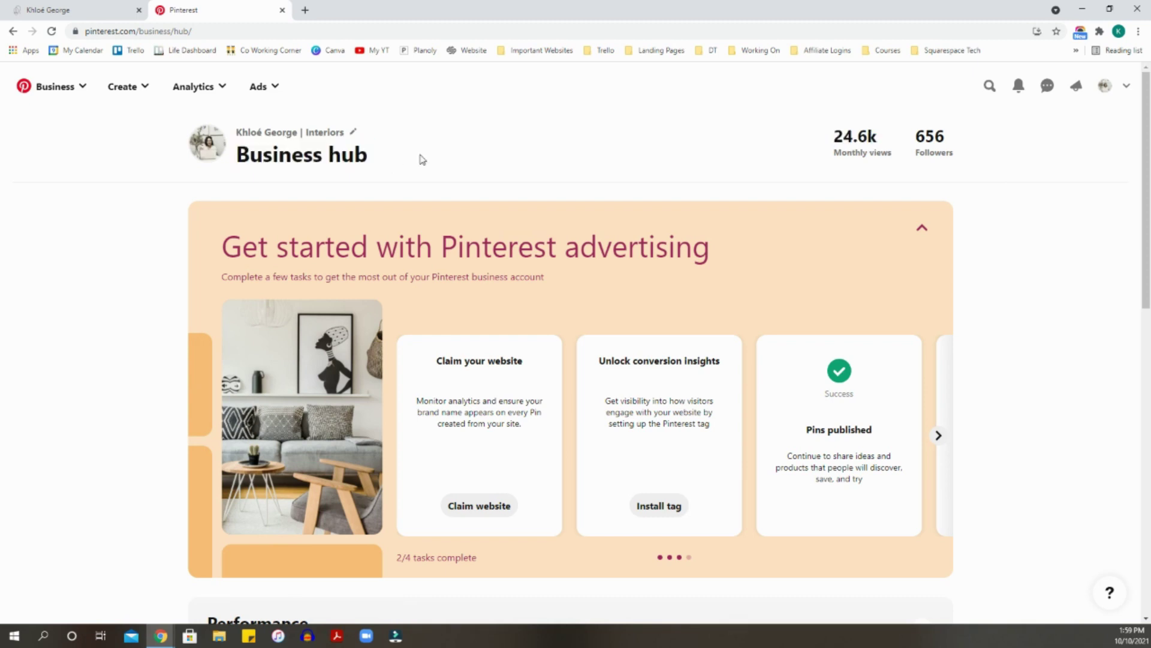
scroll(430, 163, "down", 1)
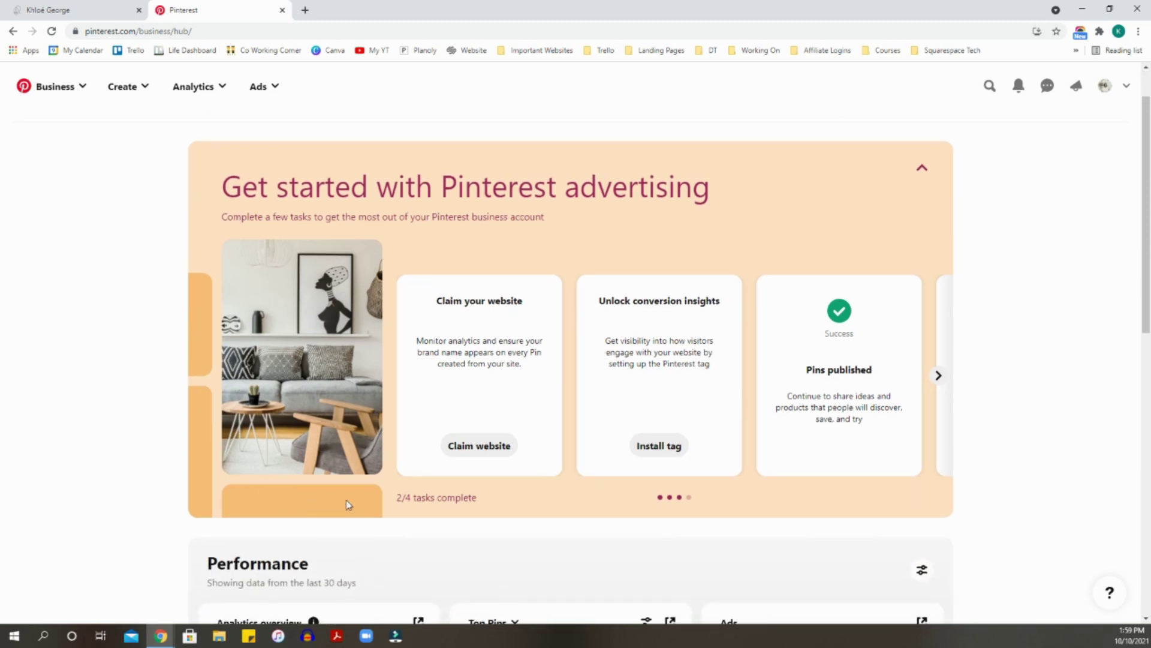
scroll(889, 441, "up", 1)
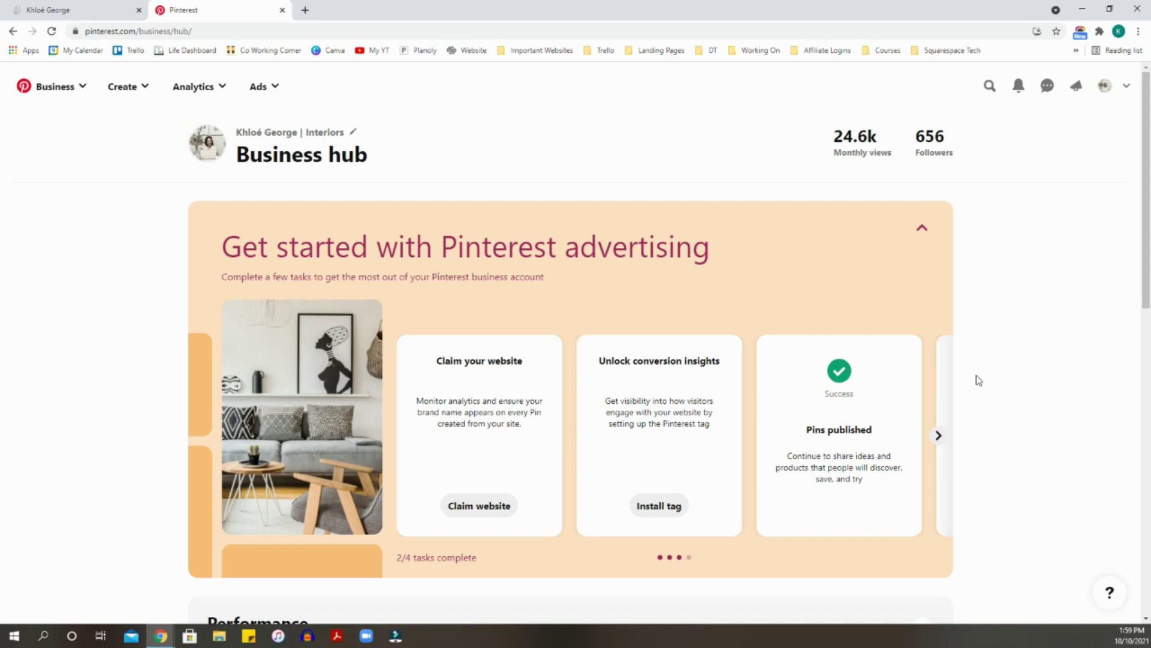
left_click_drag(832, 136, 895, 154)
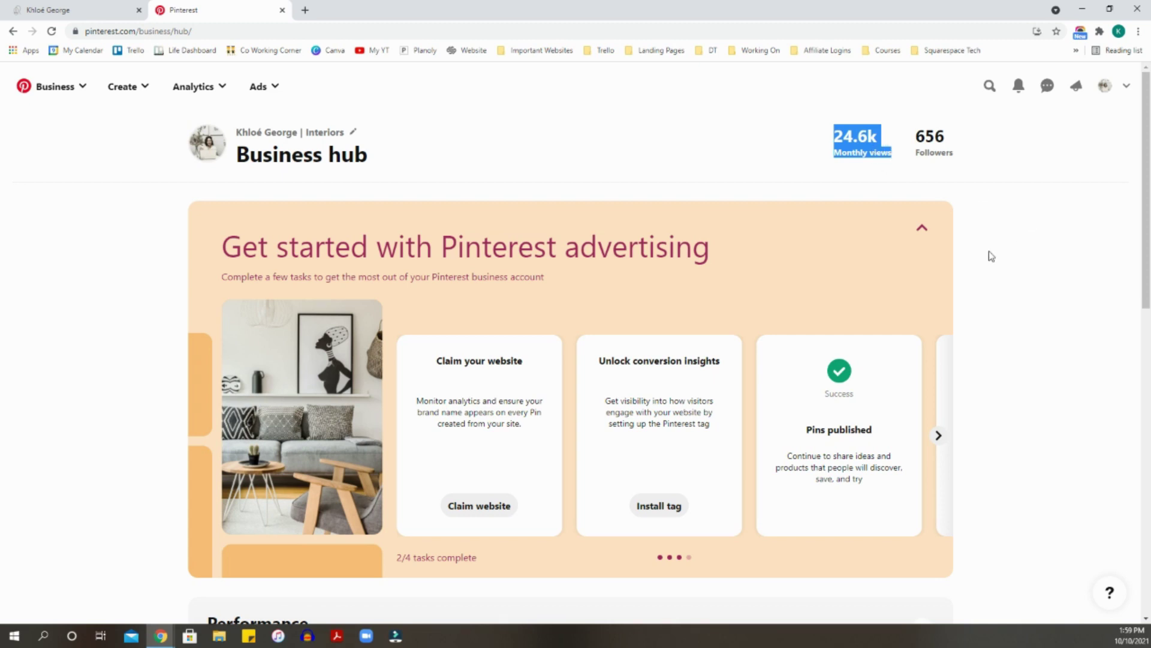
Go to the claim settings from the hub's website task and start claiming a website.
scroll(977, 267, "down", 1)
left_click(500, 456)
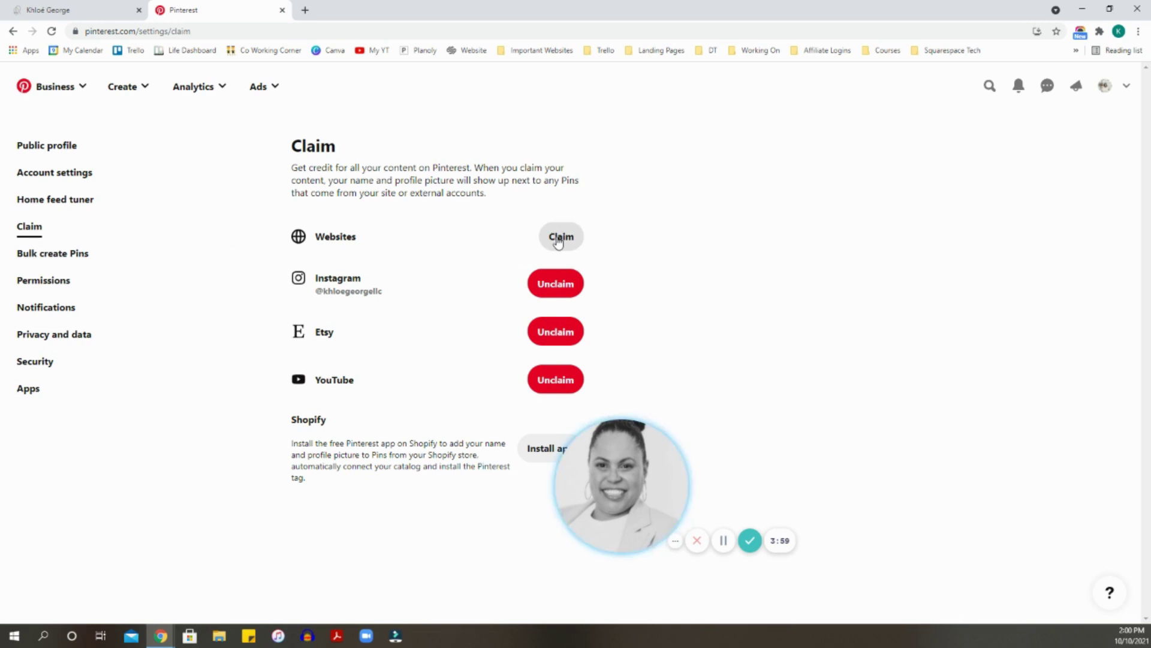
left_click(559, 239)
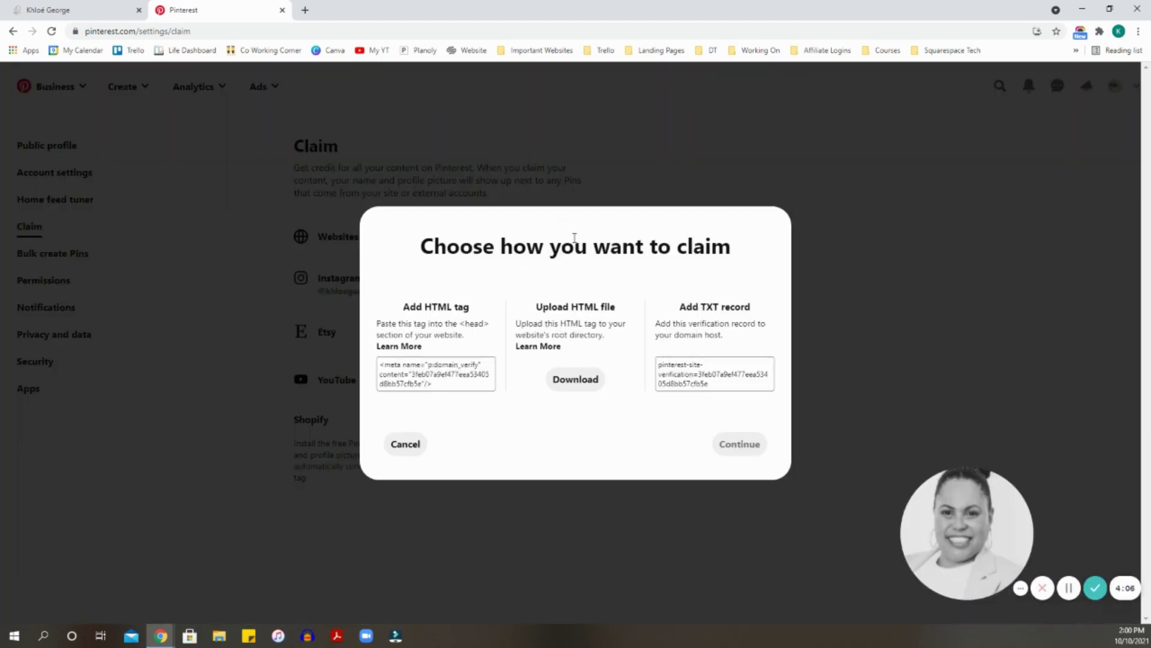
Review the instructions for the Add HTML tag method and copy its verification meta tag.
left_click_drag(391, 307, 483, 319)
left_click(420, 327)
left_click_drag(379, 324, 470, 337)
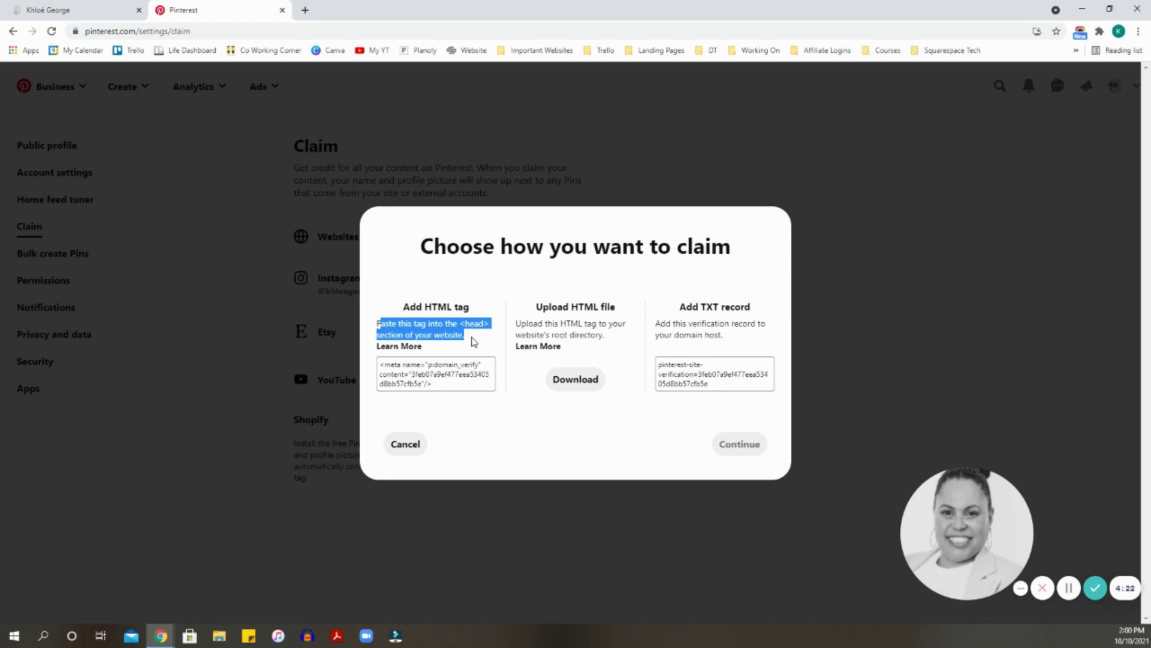
left_click(436, 420)
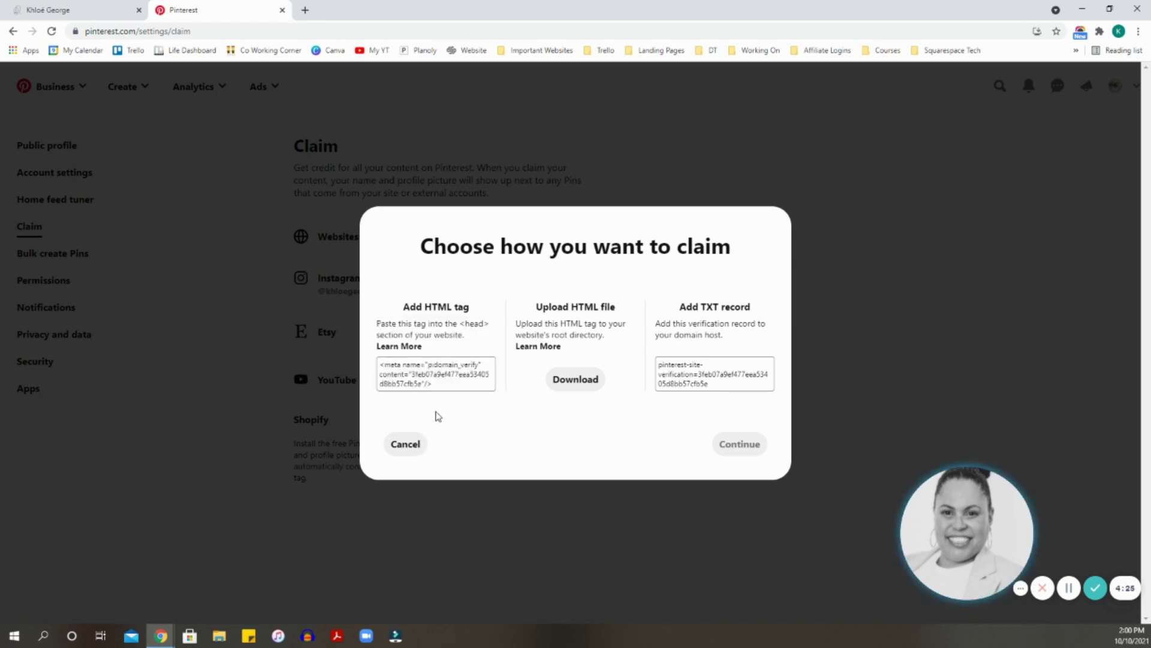
left_click(436, 378)
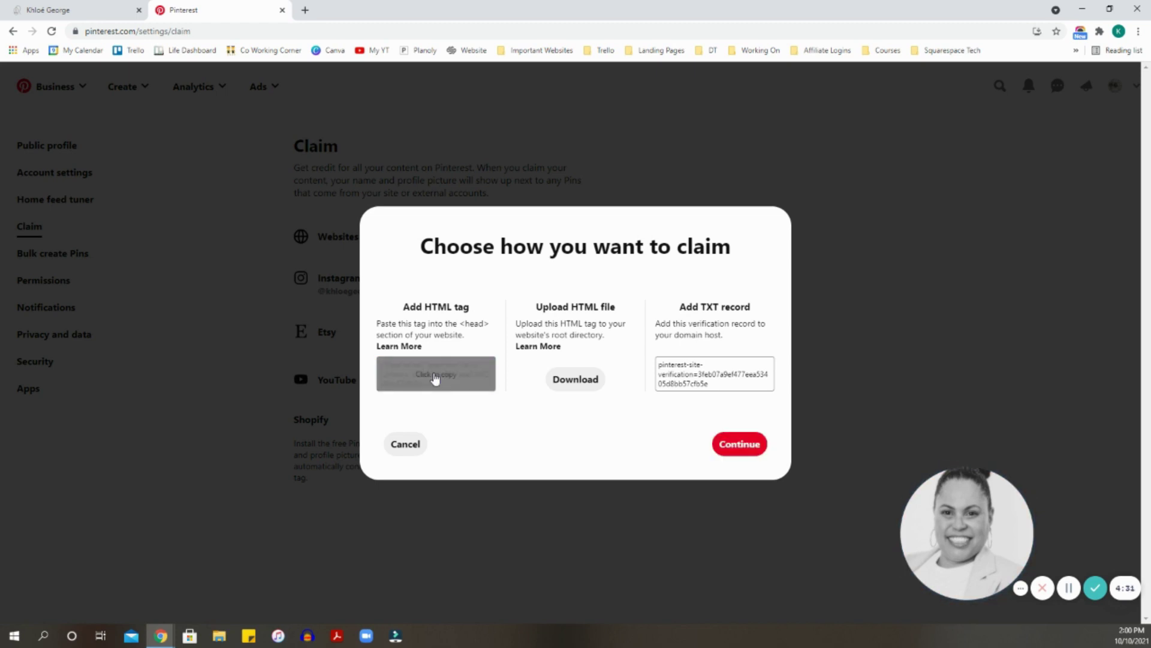
Switch to the Squarespace site and open the Code Injection page of its advanced settings.
left_click(82, 14)
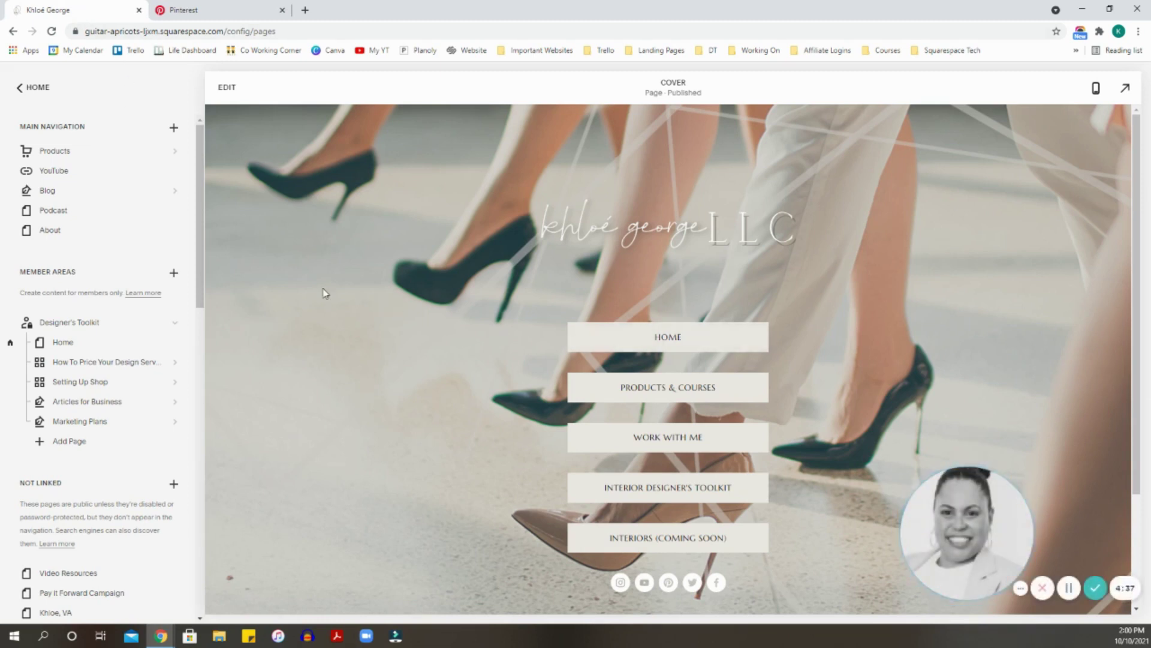
left_click(27, 89)
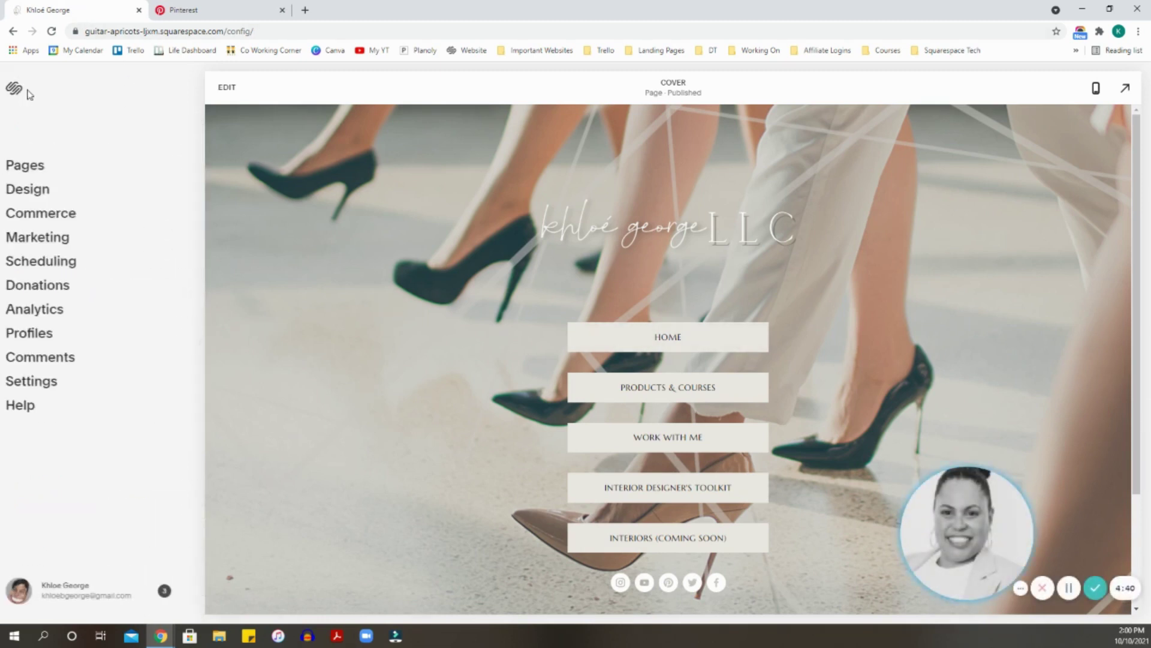
left_click(63, 388)
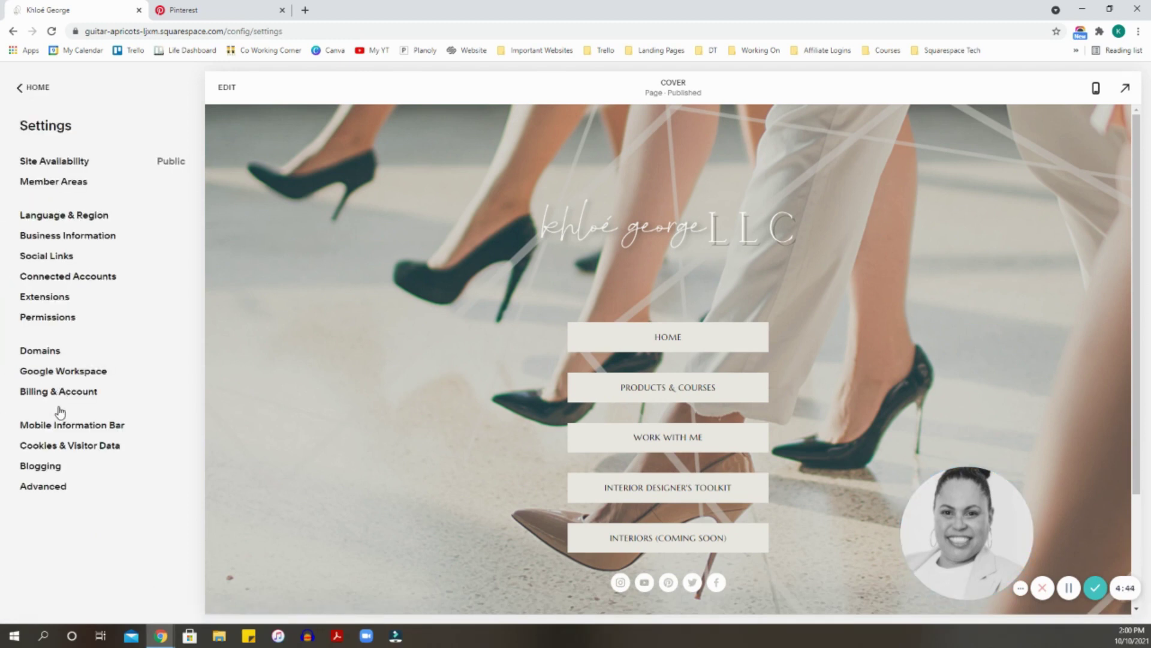
left_click(49, 489)
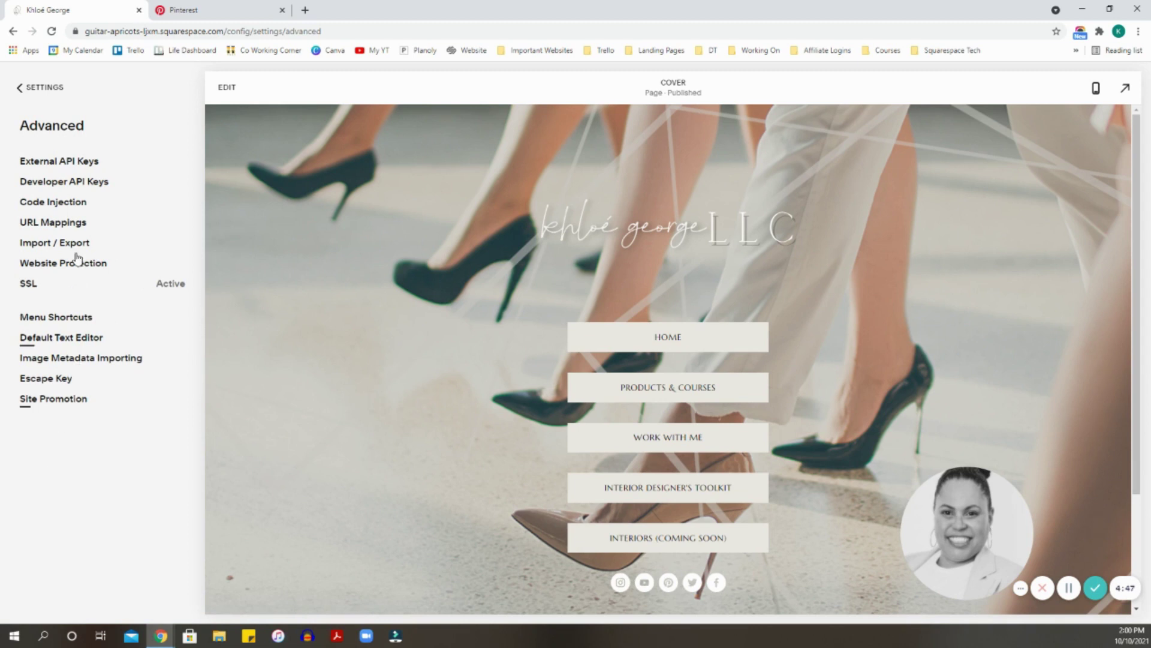
left_click(78, 202)
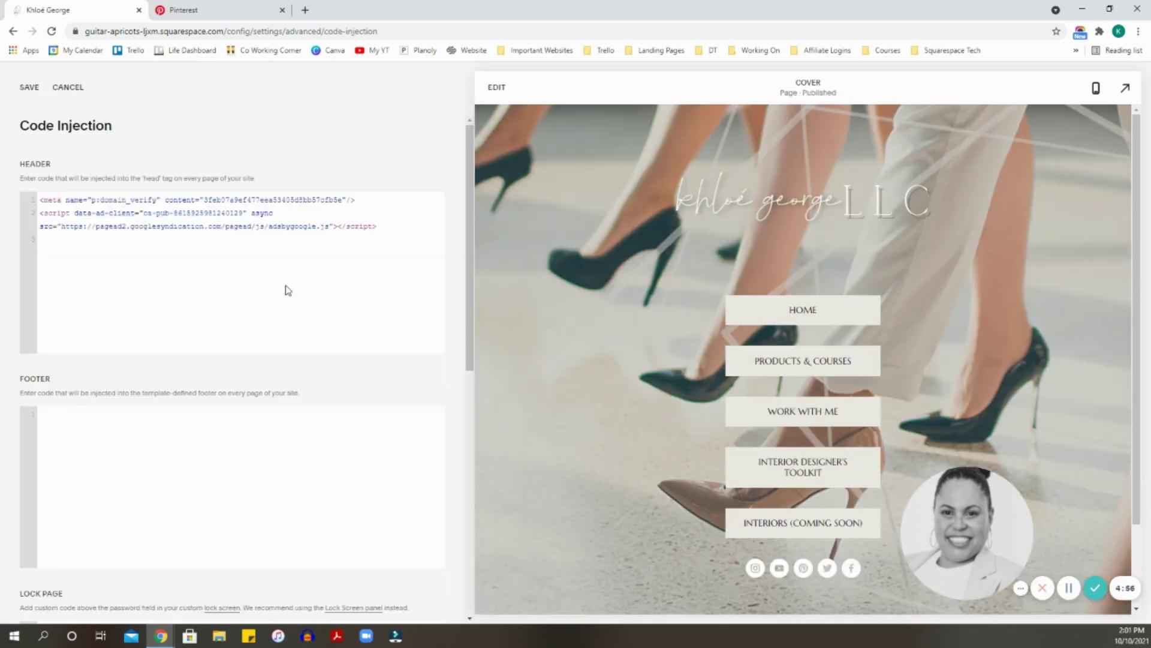
Paste the copied verification meta tag on a new line of the header code, save it and return to the advanced settings.
left_click(94, 252)
left_click_drag(19, 163, 62, 171)
left_click(63, 255)
right_click(52, 252)
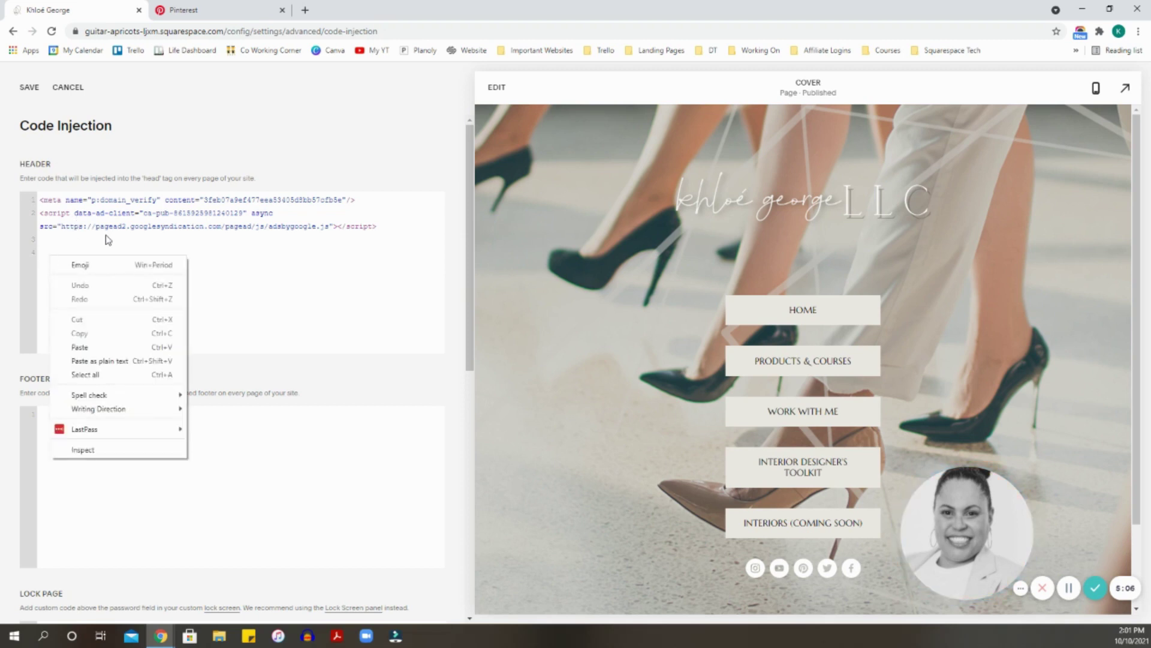
left_click(113, 346)
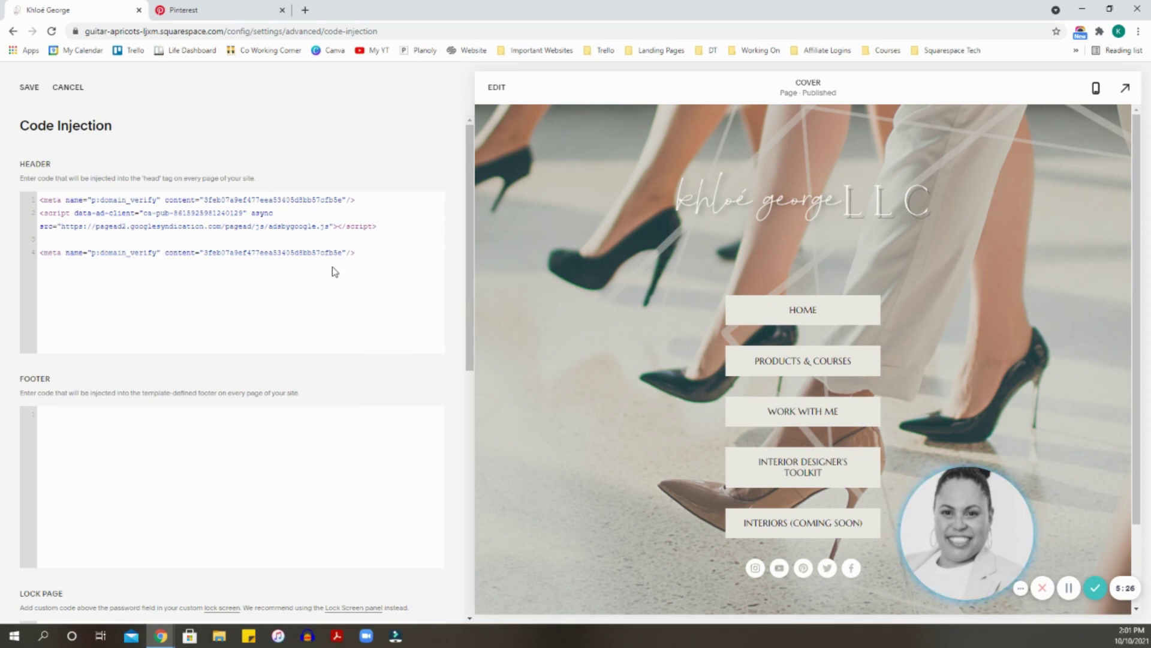
left_click(357, 254)
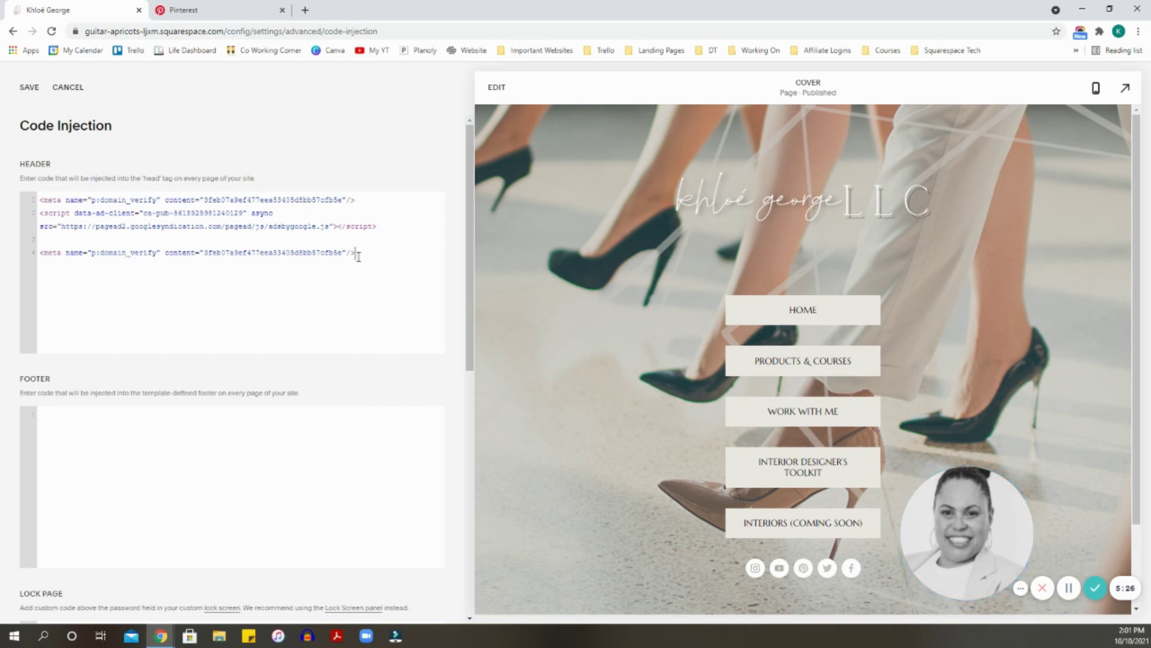
left_click(36, 90)
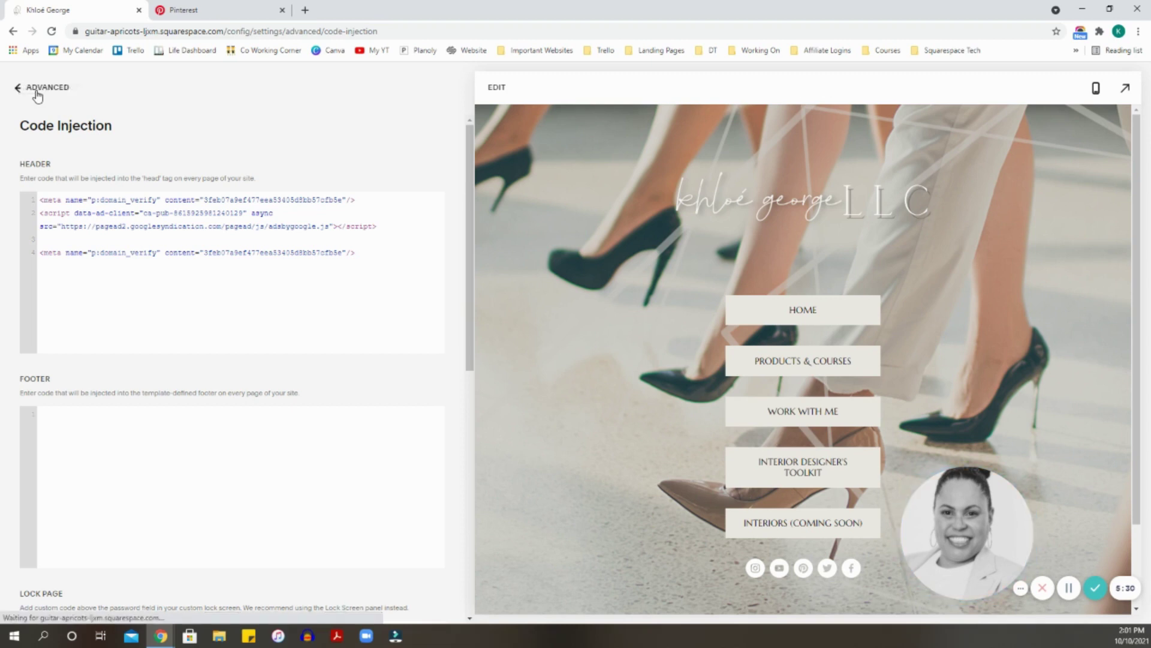
scroll(206, 160, "down", 5)
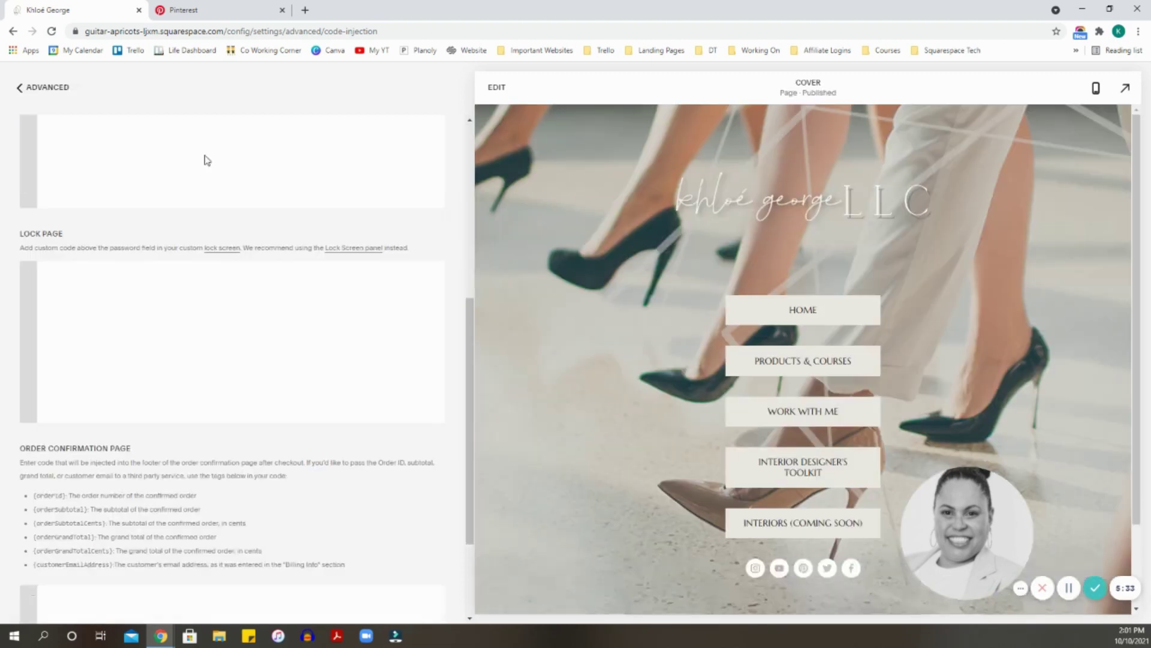
left_click(43, 87)
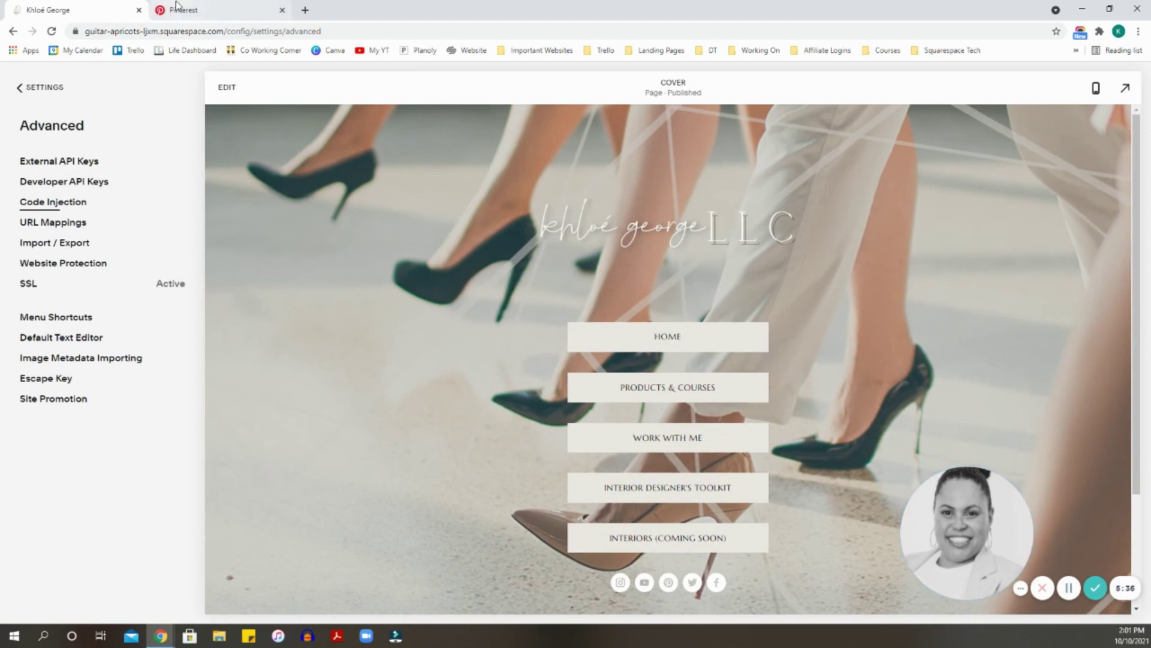
Switch back to Pinterest, verify the website by entering its URL, and finish the claim.
left_click(195, 13)
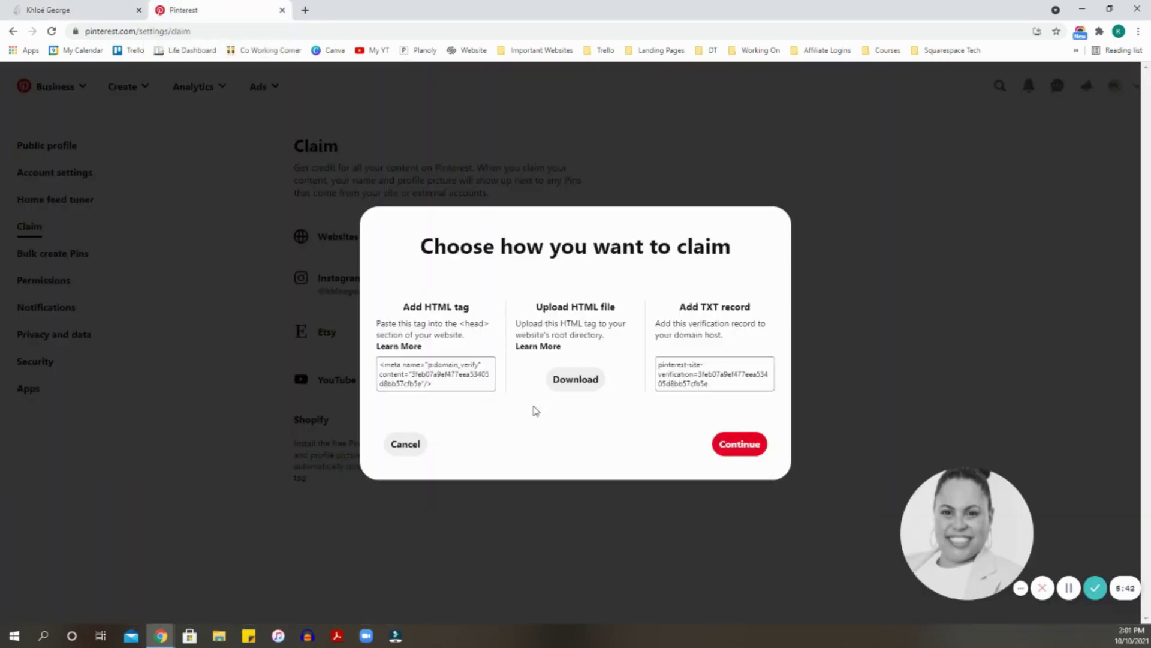
left_click(741, 445)
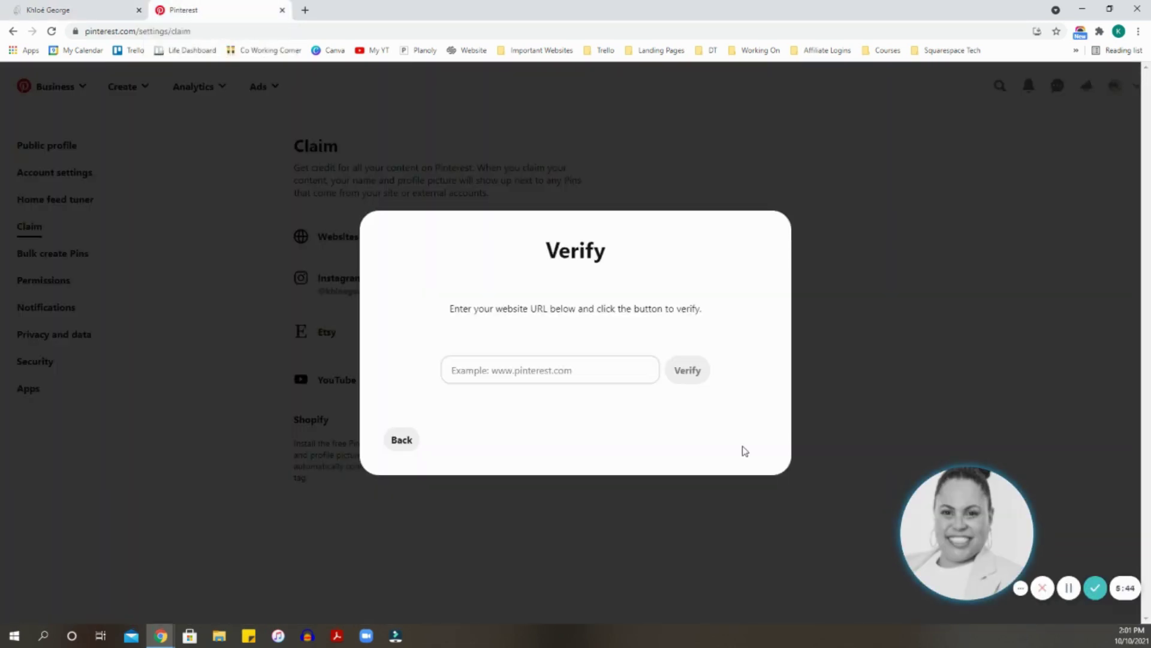
left_click(545, 378)
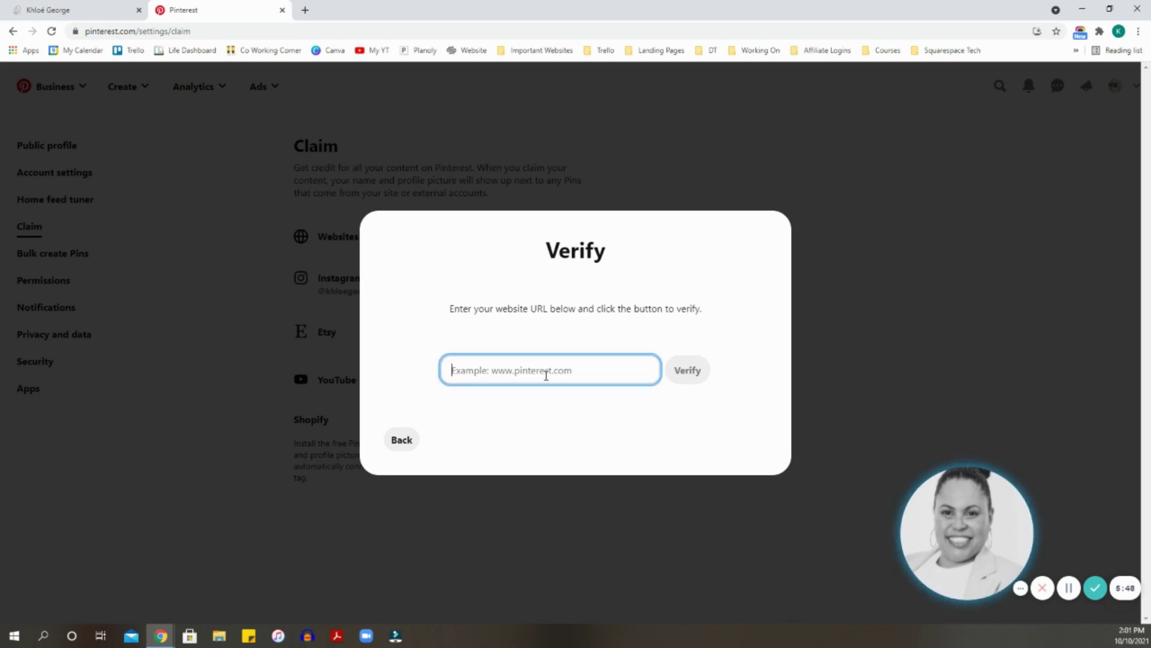
type("www.khloegeorge.com")
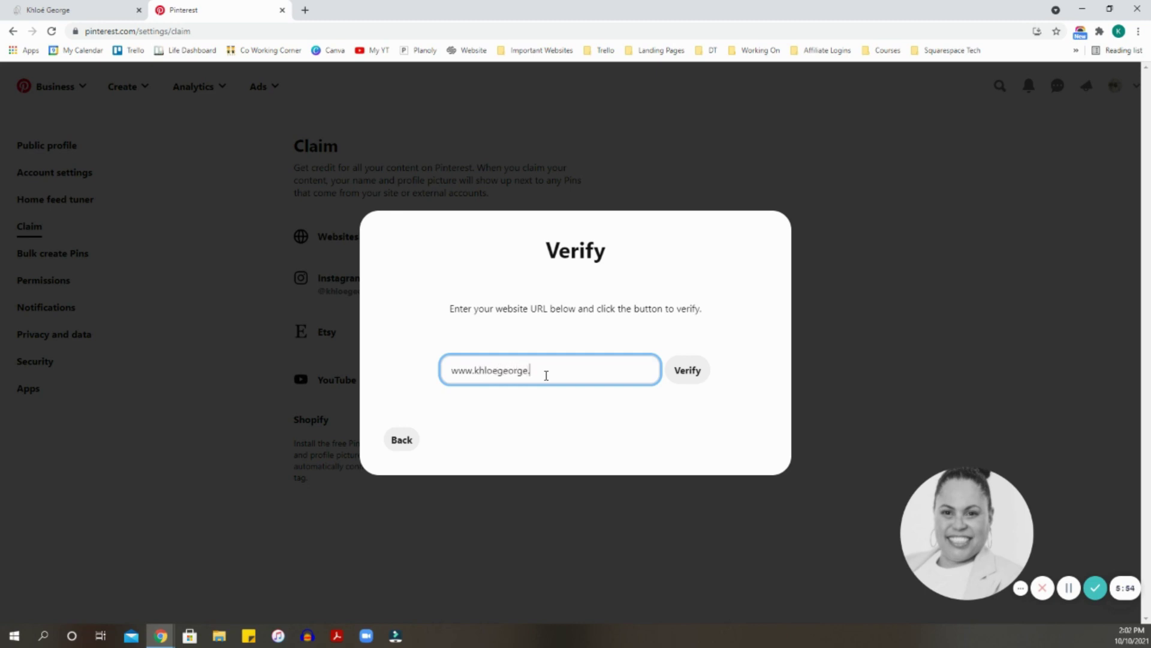
left_click(700, 382)
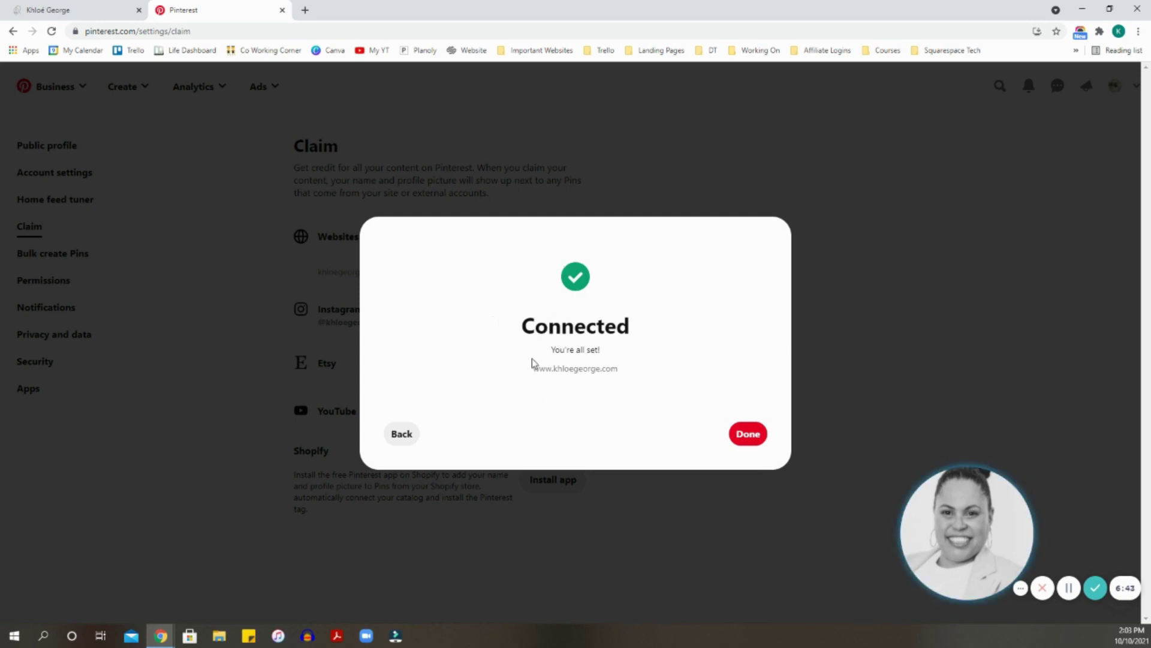
left_click(748, 443)
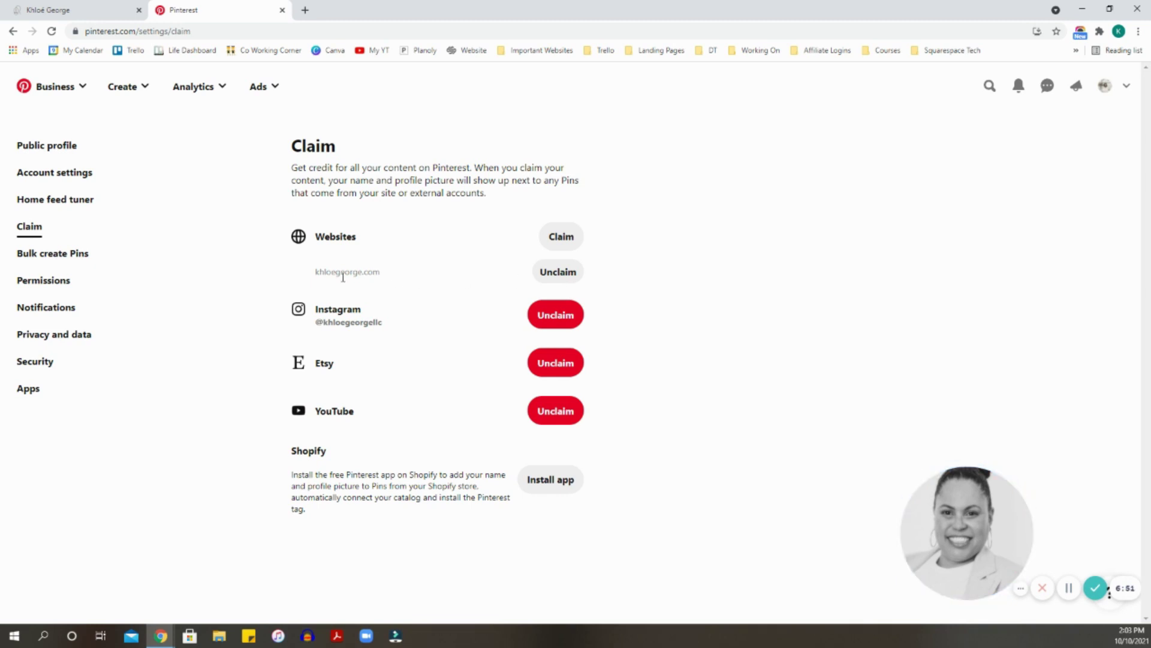
left_click_drag(315, 275, 390, 279)
left_click(417, 292)
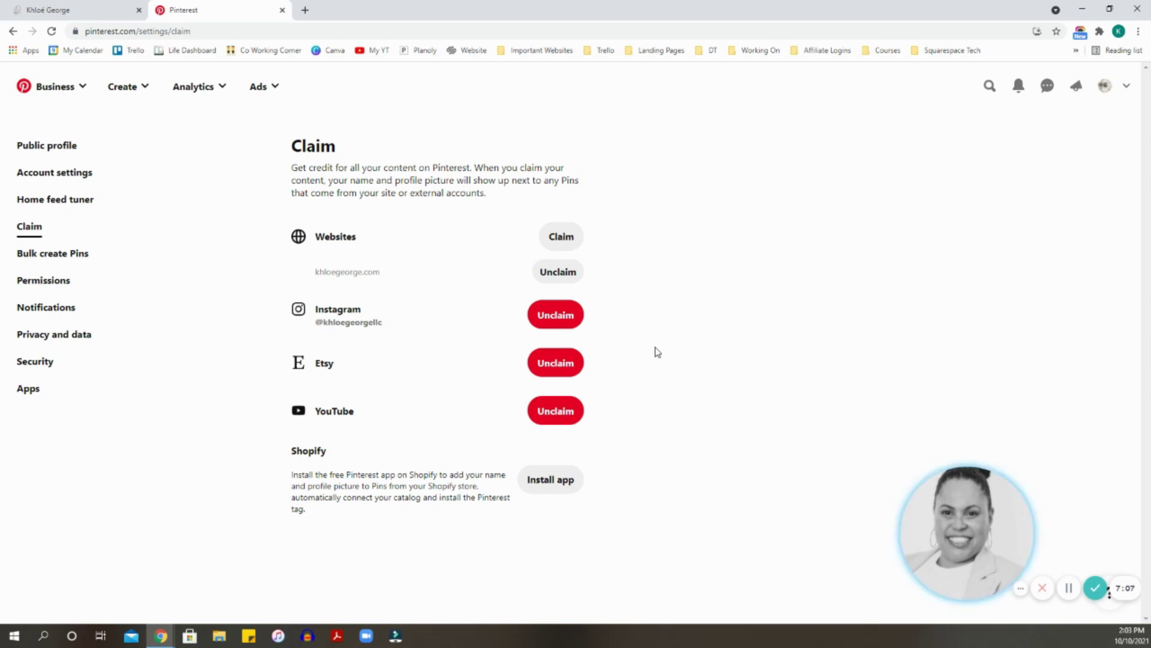
View the public profile, then return to the Business hub and check the status of the getting-started tasks.
left_click(1101, 91)
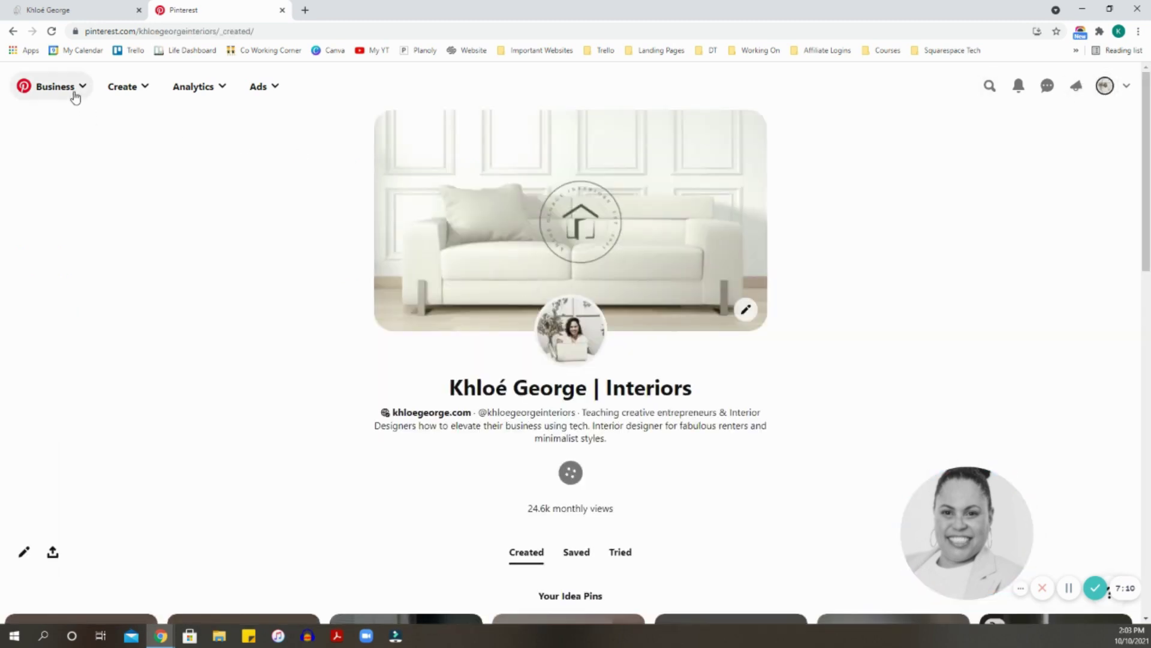
left_click(74, 92)
left_click(78, 122)
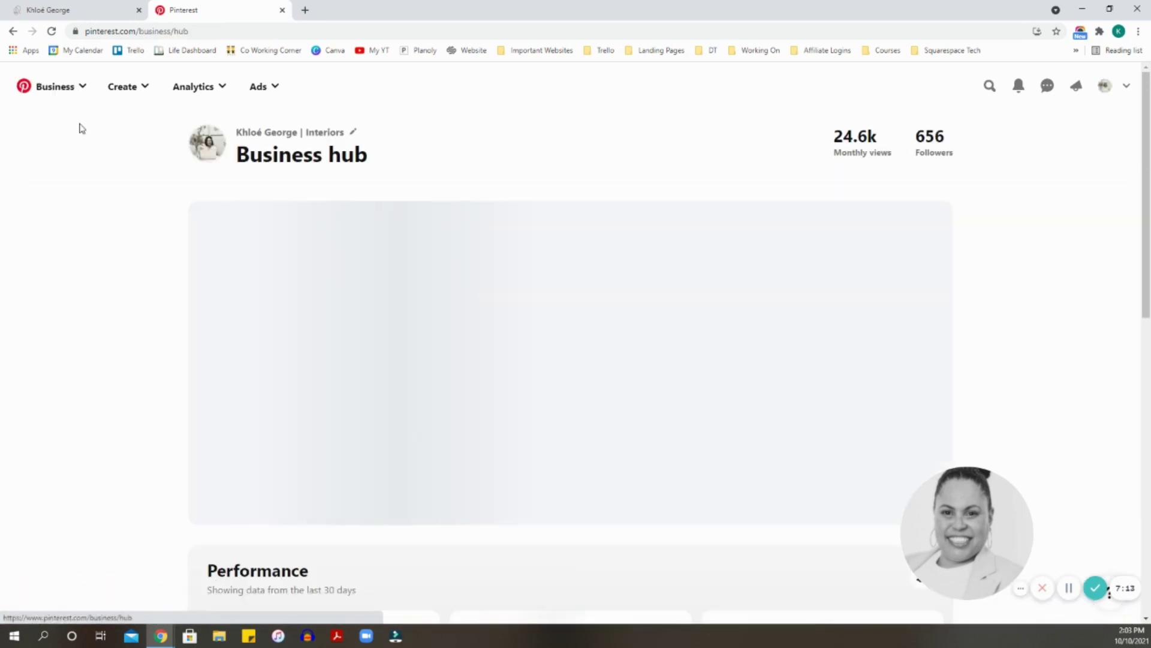
scroll(384, 233, "down", 1)
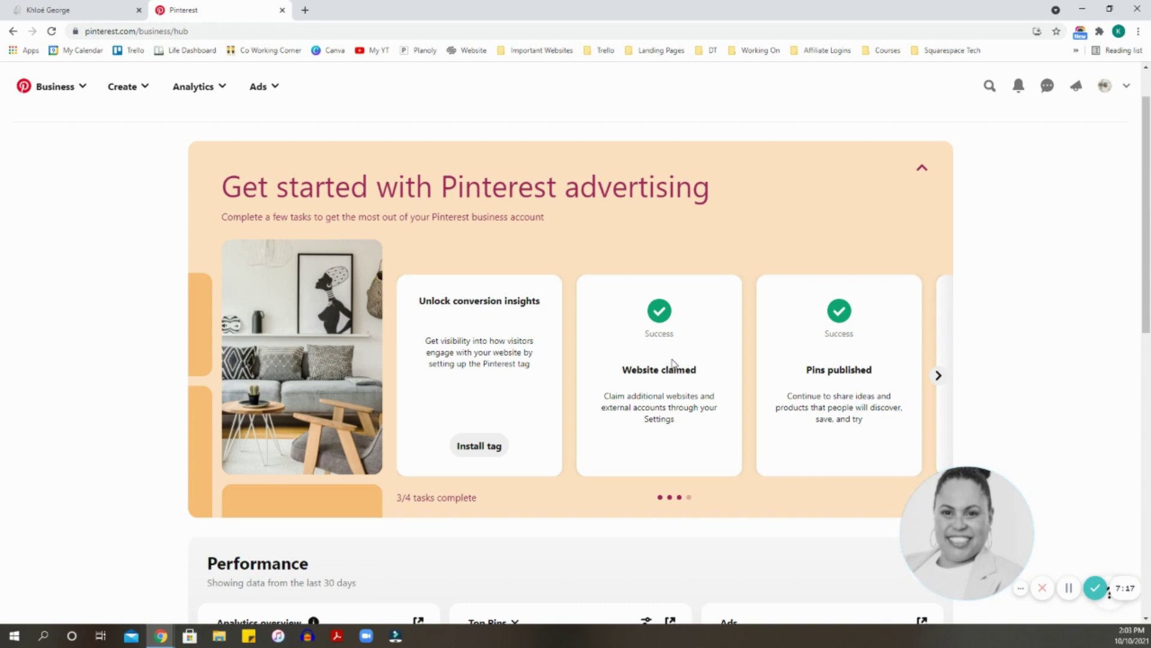
scroll(673, 364, "down", 1)
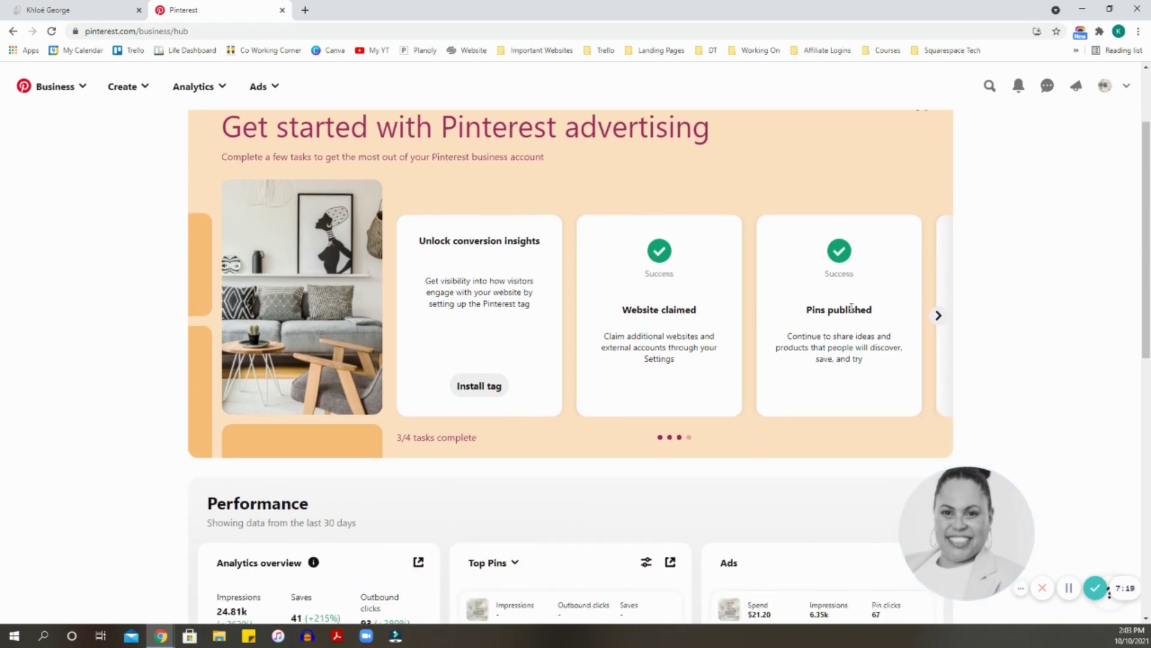
Browse the remaining getting-started tasks on the Business hub, then examine the impressions, saves and outbound clicks in the analytics overview.
left_click(938, 315)
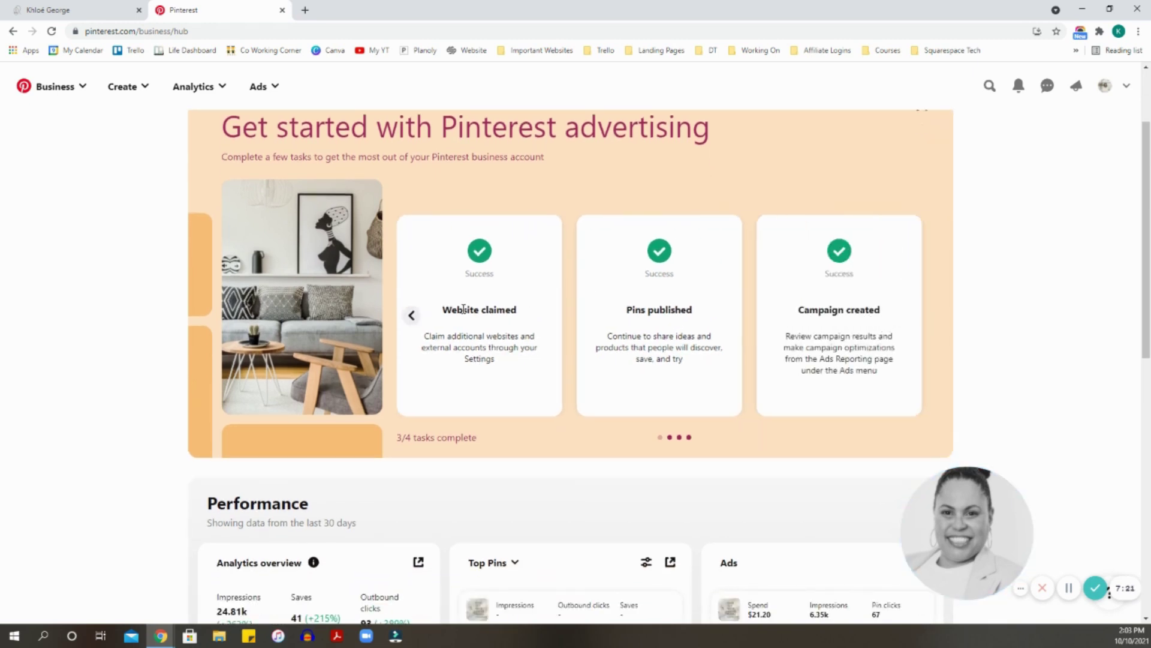
left_click(412, 315)
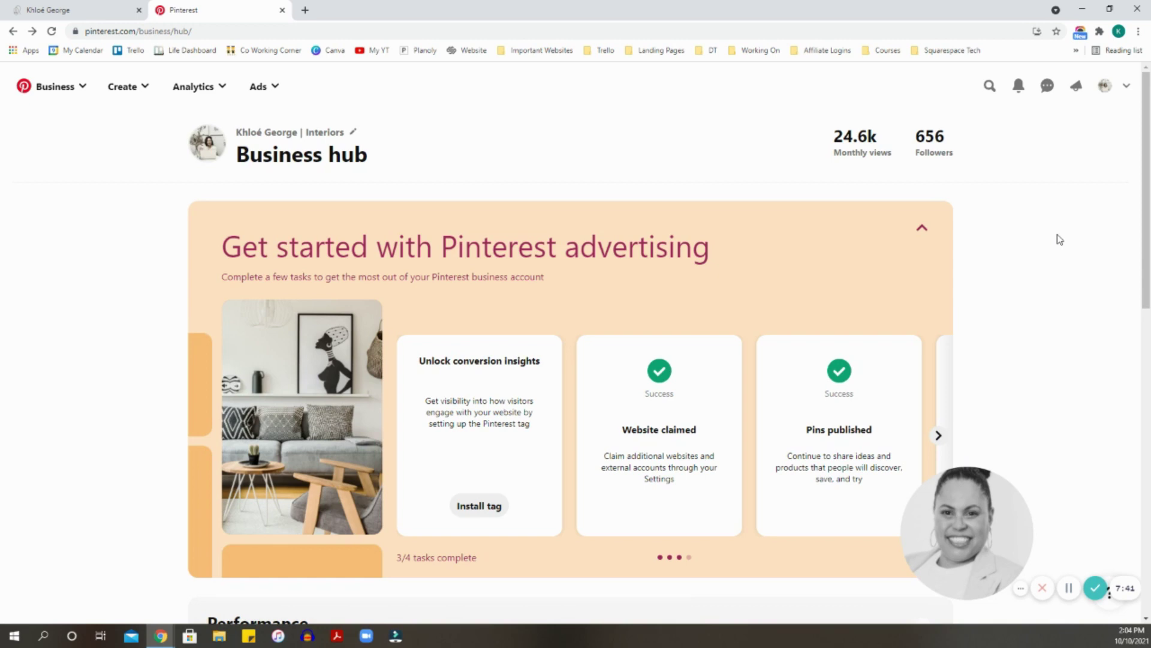
scroll(1059, 239, "down", 5)
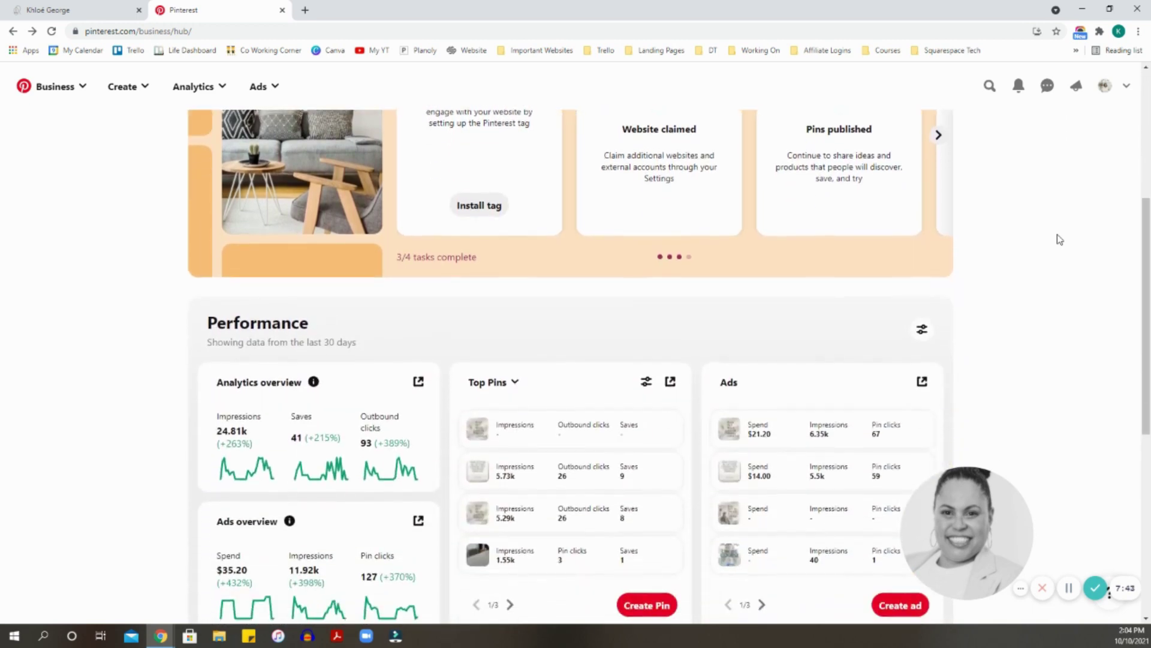
scroll(1059, 239, "down", 2)
left_click_drag(220, 265, 253, 266)
left_click_drag(217, 311, 305, 318)
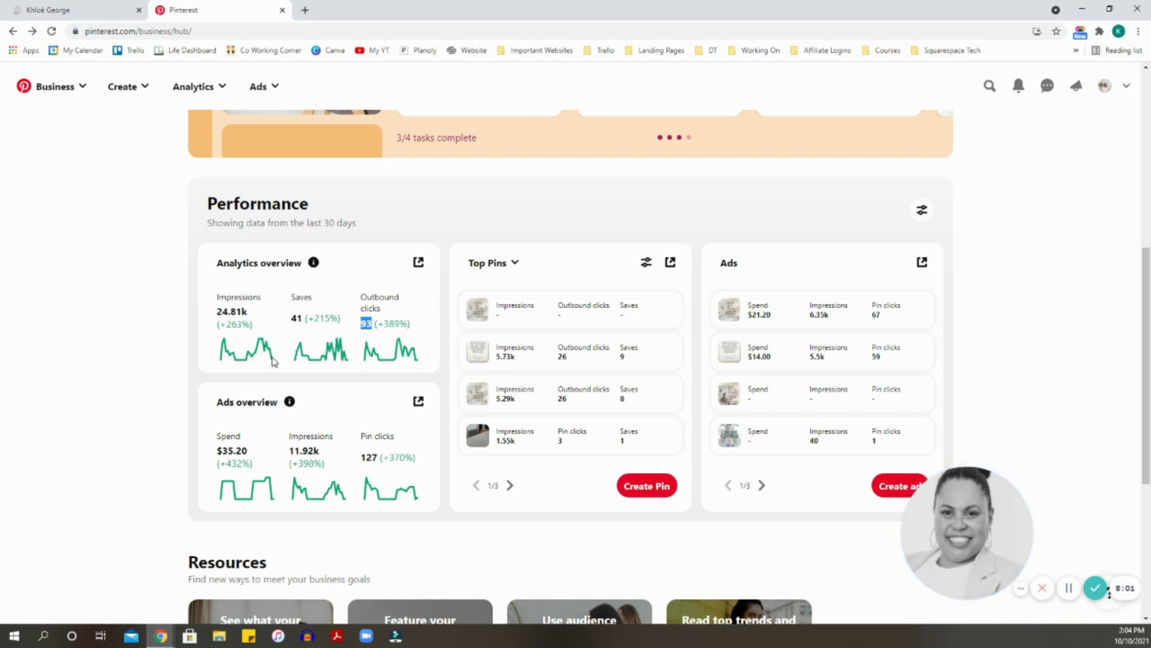
Examine the ads overview, Top Pins, Ads and Resources sections of the Business hub, then return to its beginning.
scroll(329, 372, "down", 1)
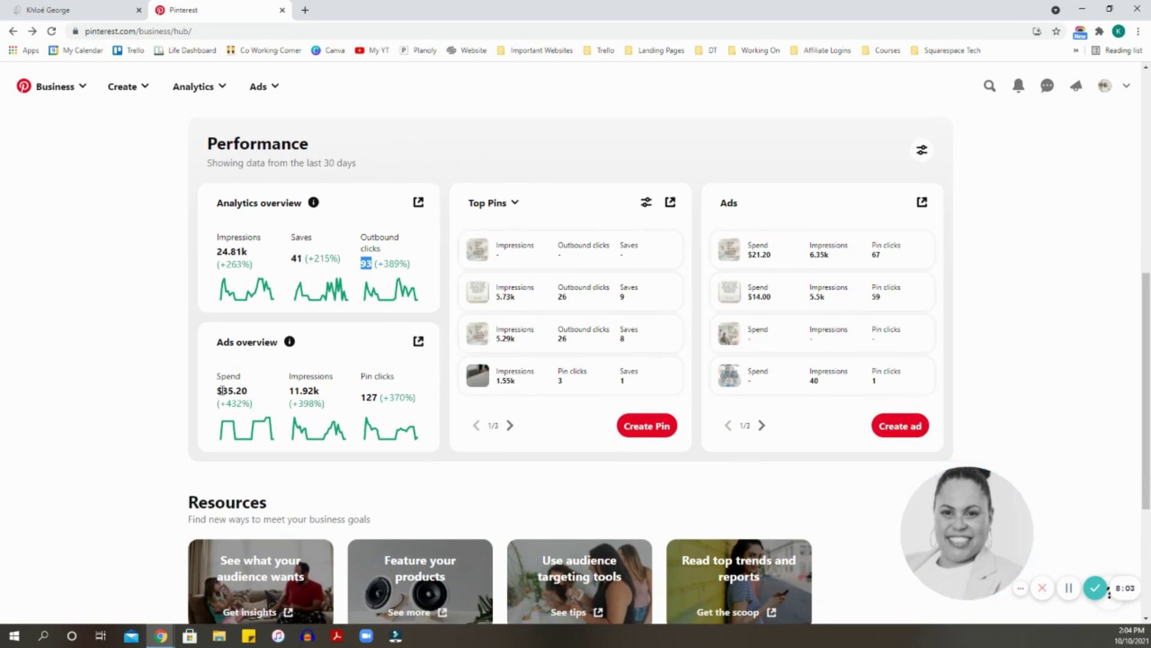
scroll(248, 379, "down", 1)
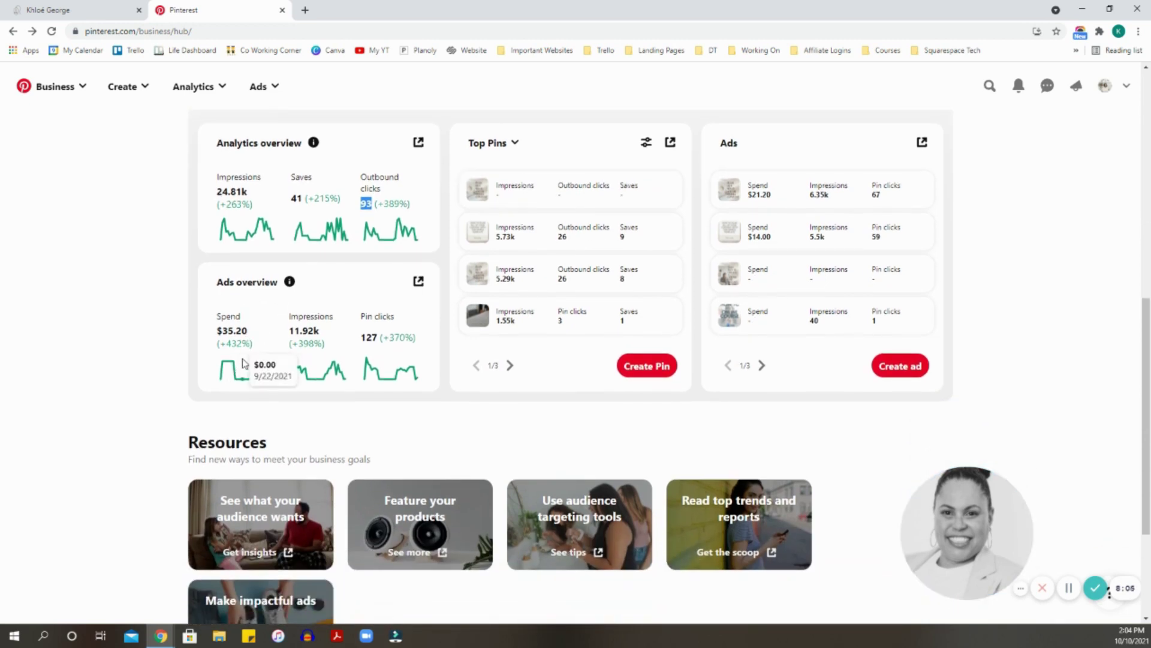
left_click(510, 366)
left_click(476, 367)
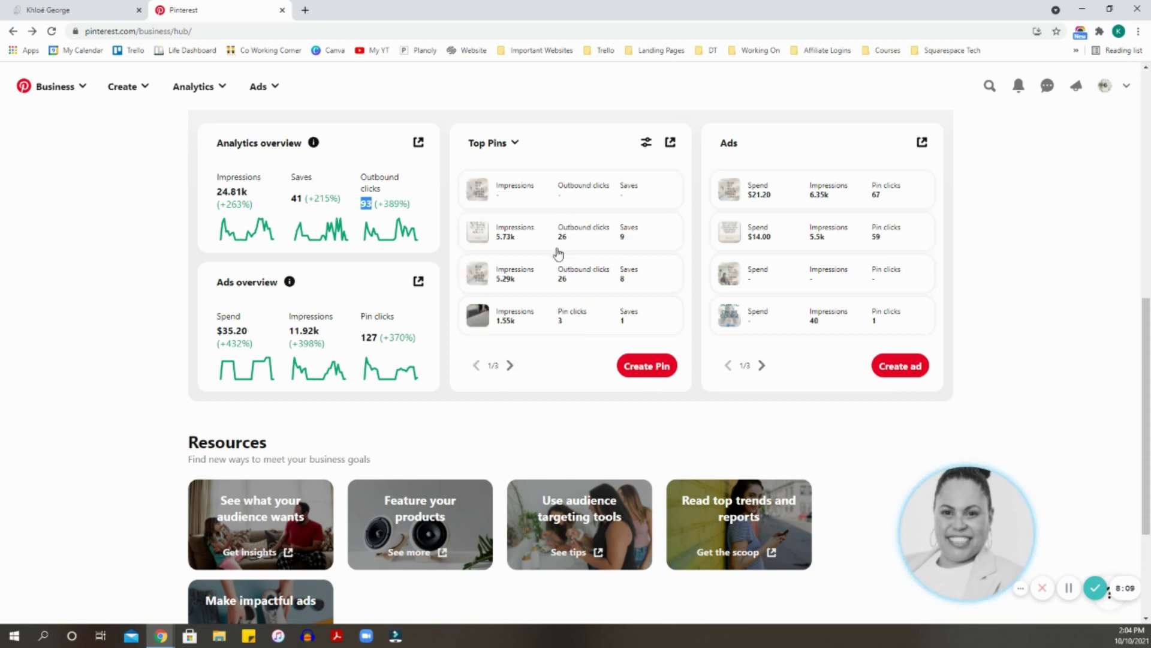
scroll(558, 254, "up", 2)
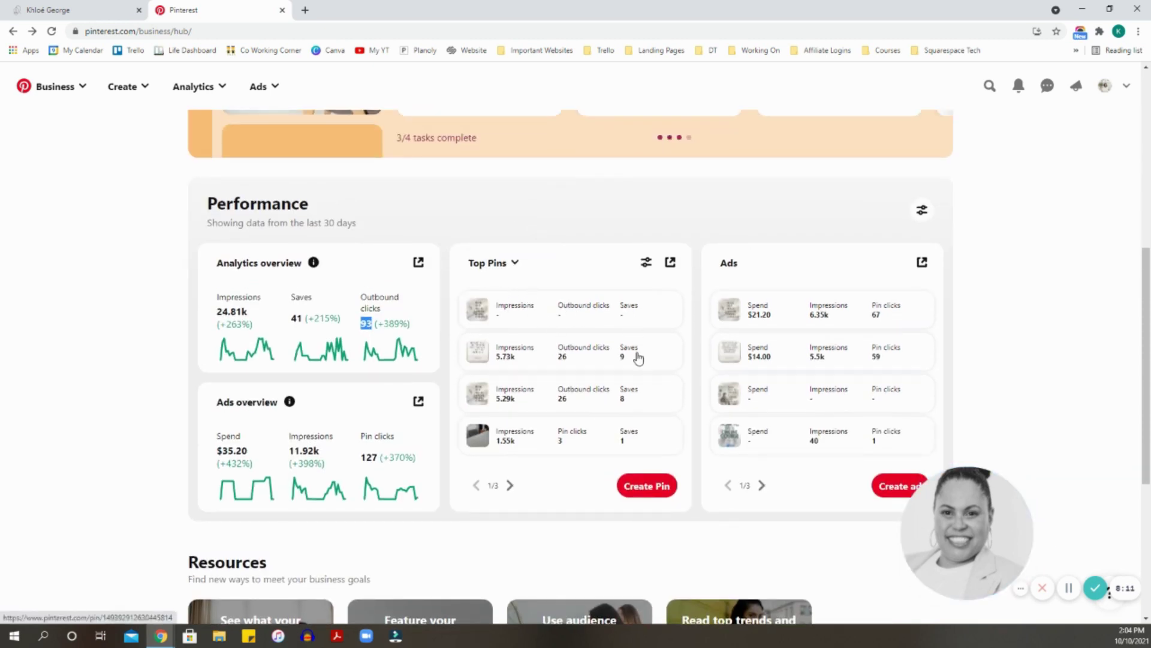
scroll(822, 392, "down", 1)
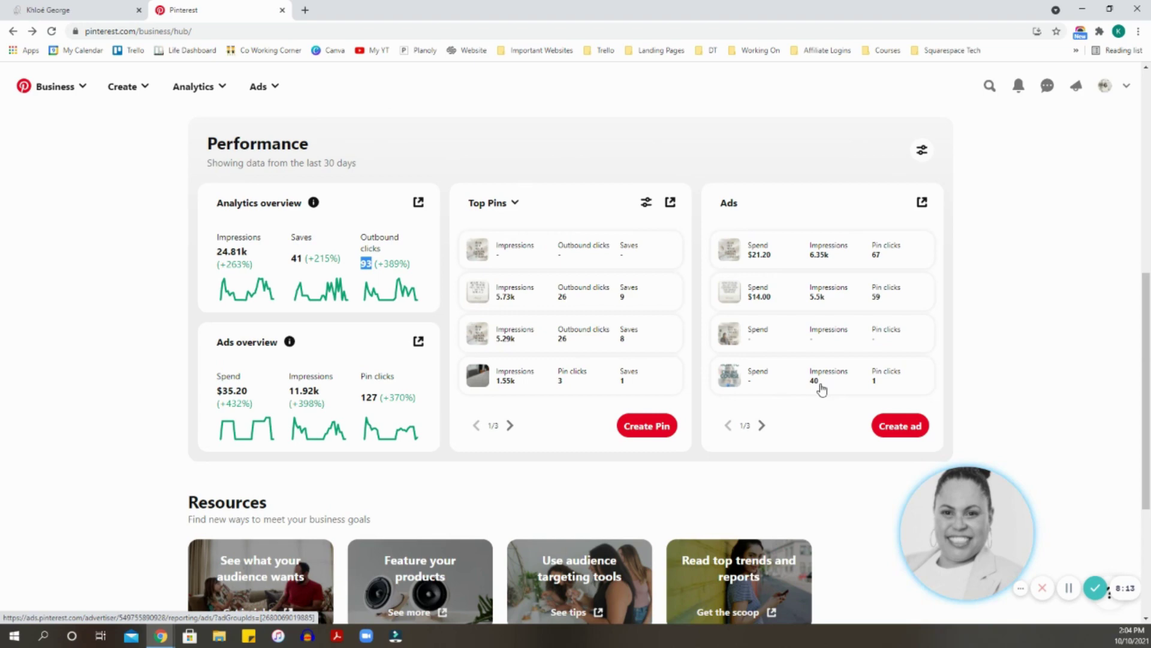
scroll(852, 326, "down", 4)
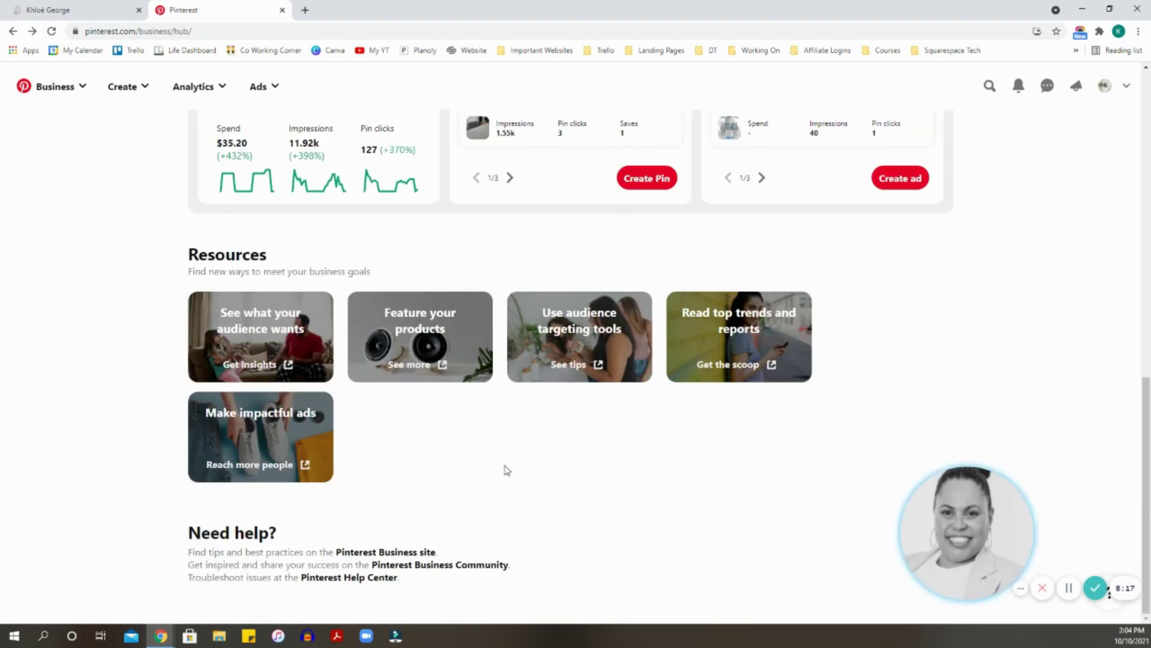
scroll(506, 465, "up", 12)
scroll(499, 462, "up", 1)
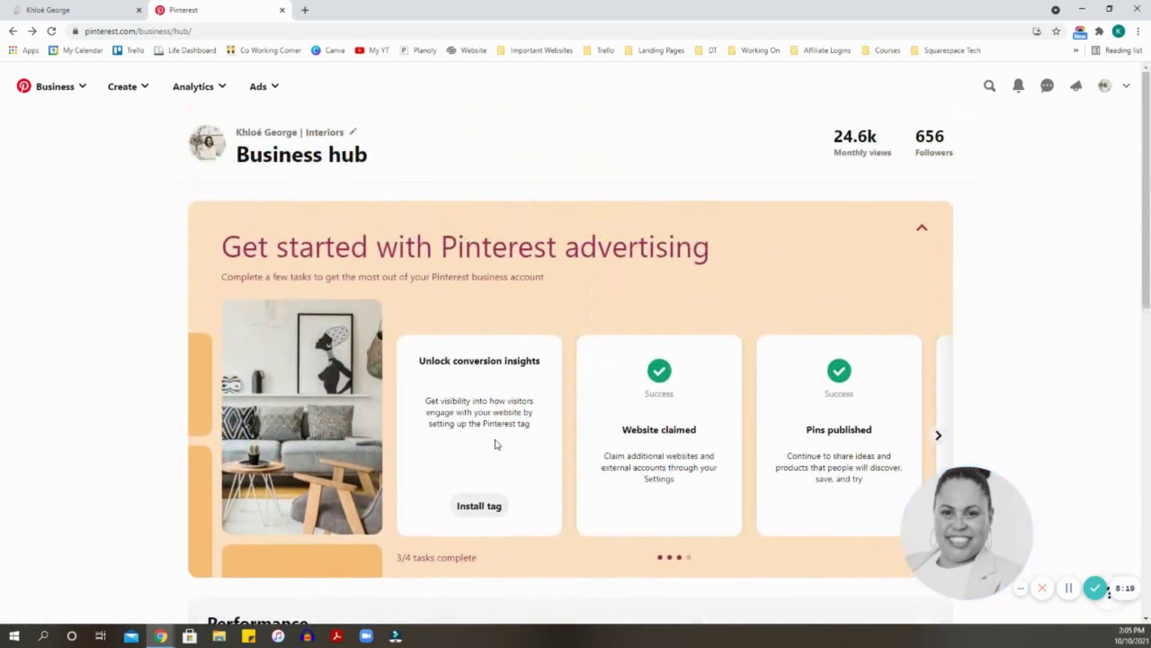
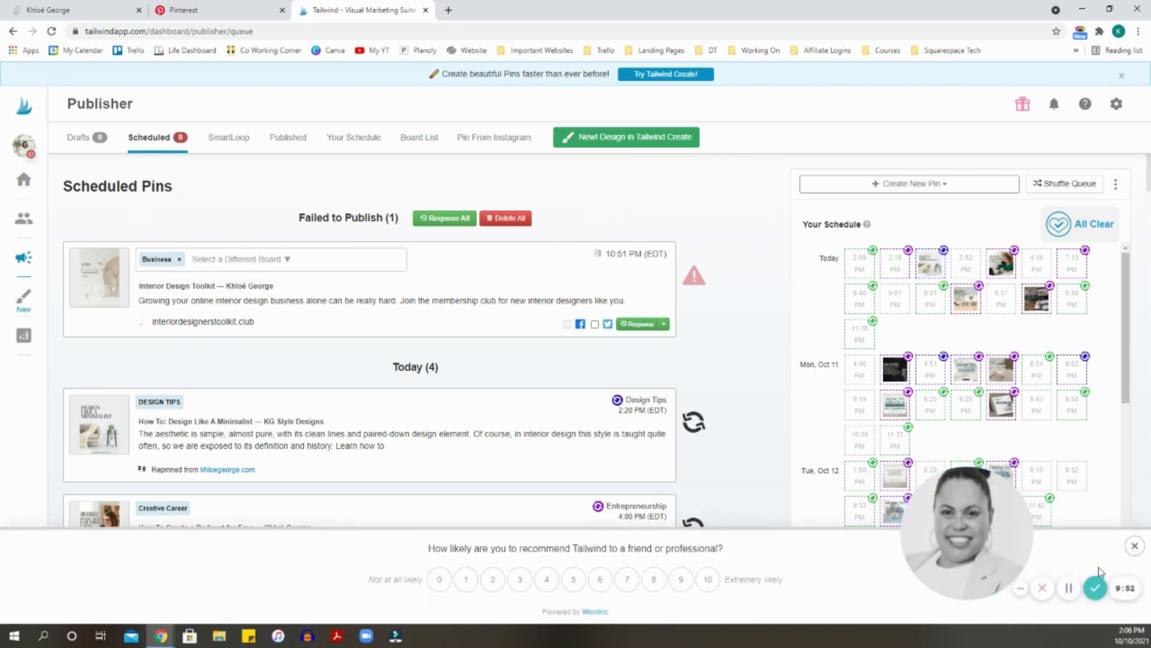
Examine the failed and scheduled pins in Tailwind's Publisher and the time slots in the weekly schedule.
scroll(470, 354, "down", 1)
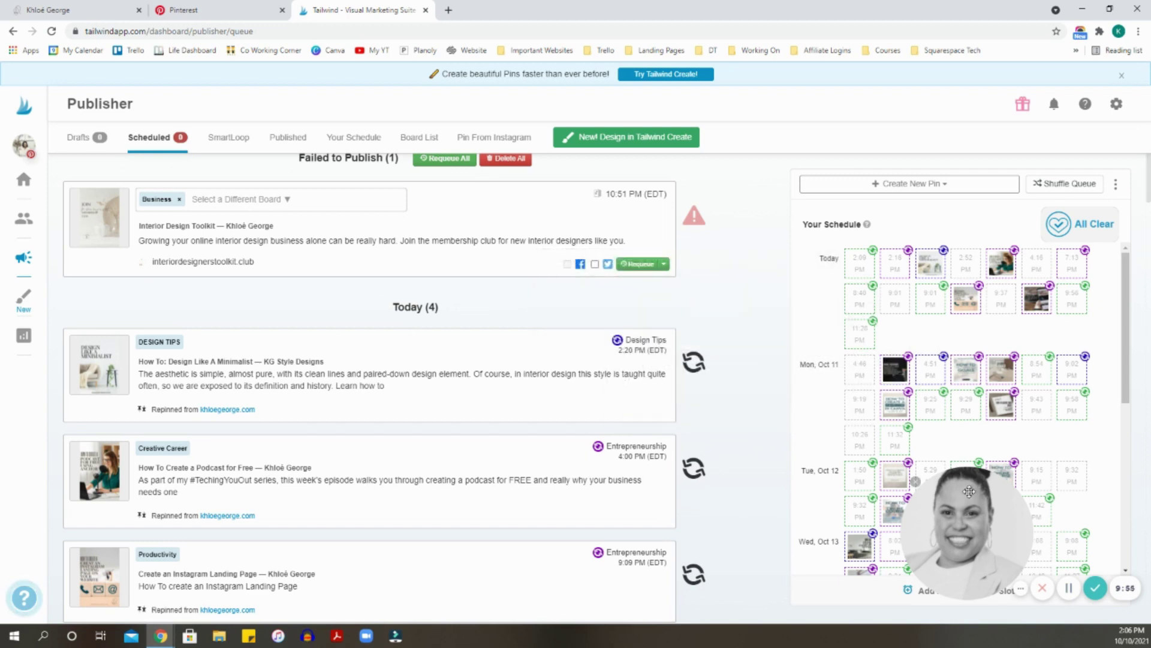
left_click_drag(968, 491, 111, 491)
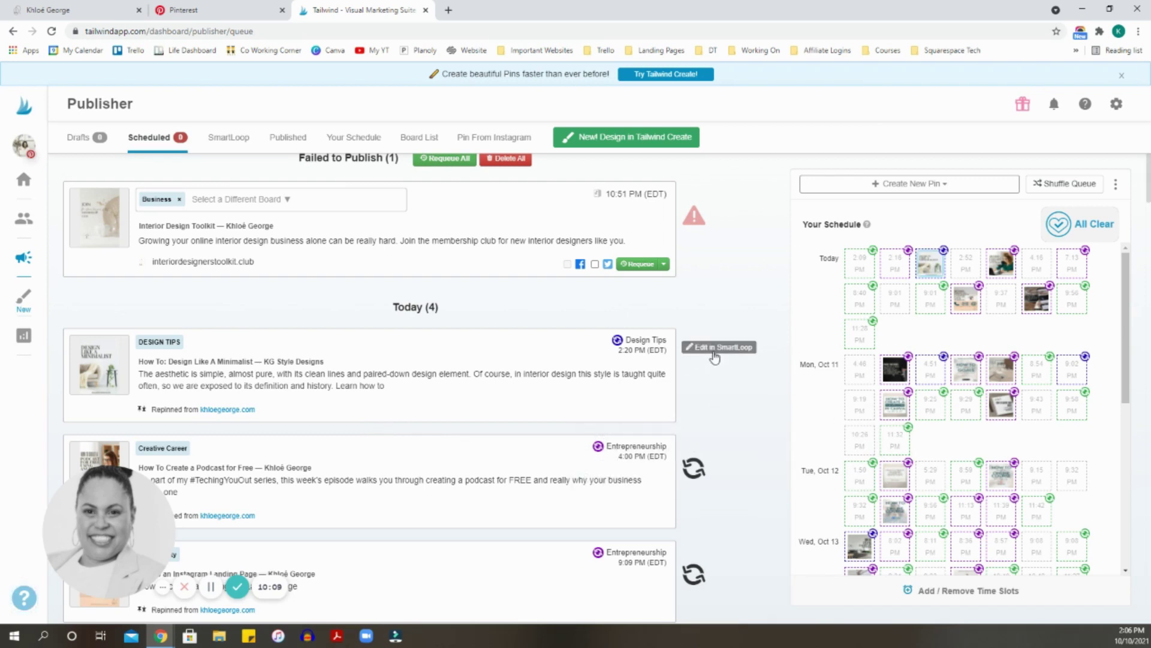
mouse_move(910, 268)
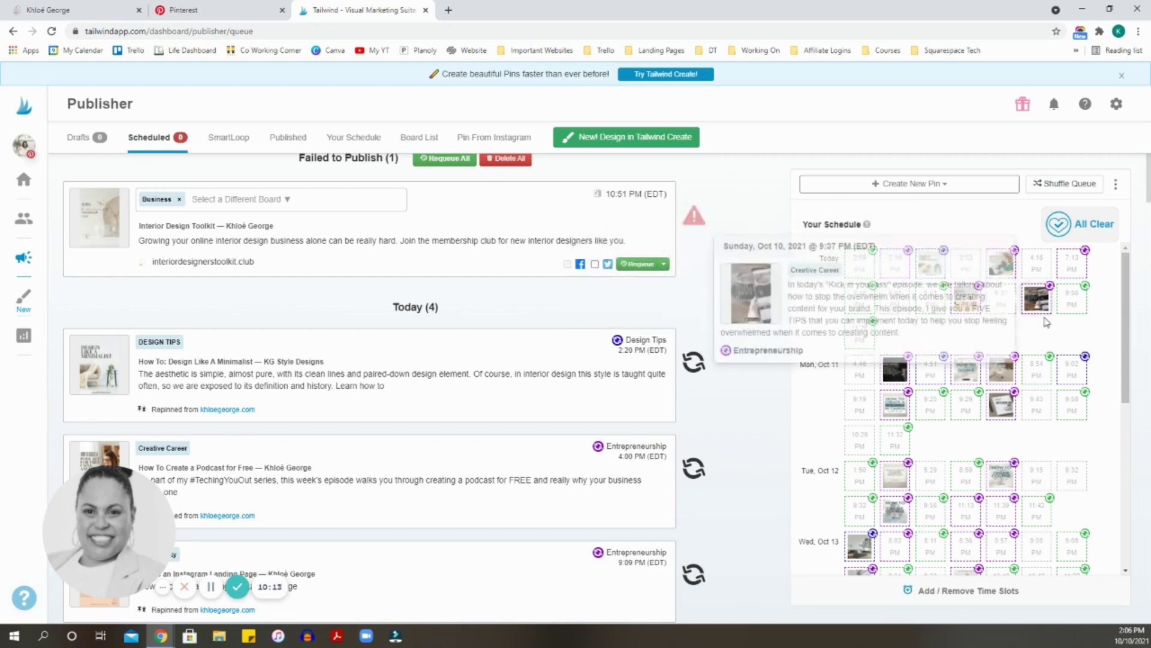
scroll(1105, 334, "down", 1)
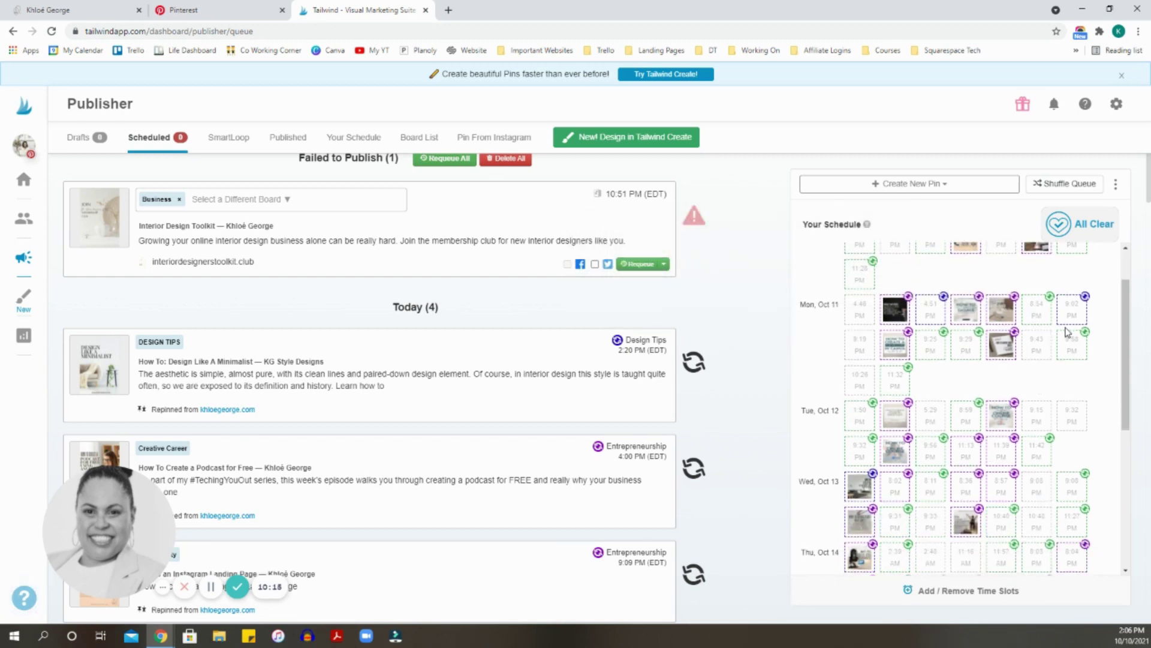
mouse_move(1087, 344)
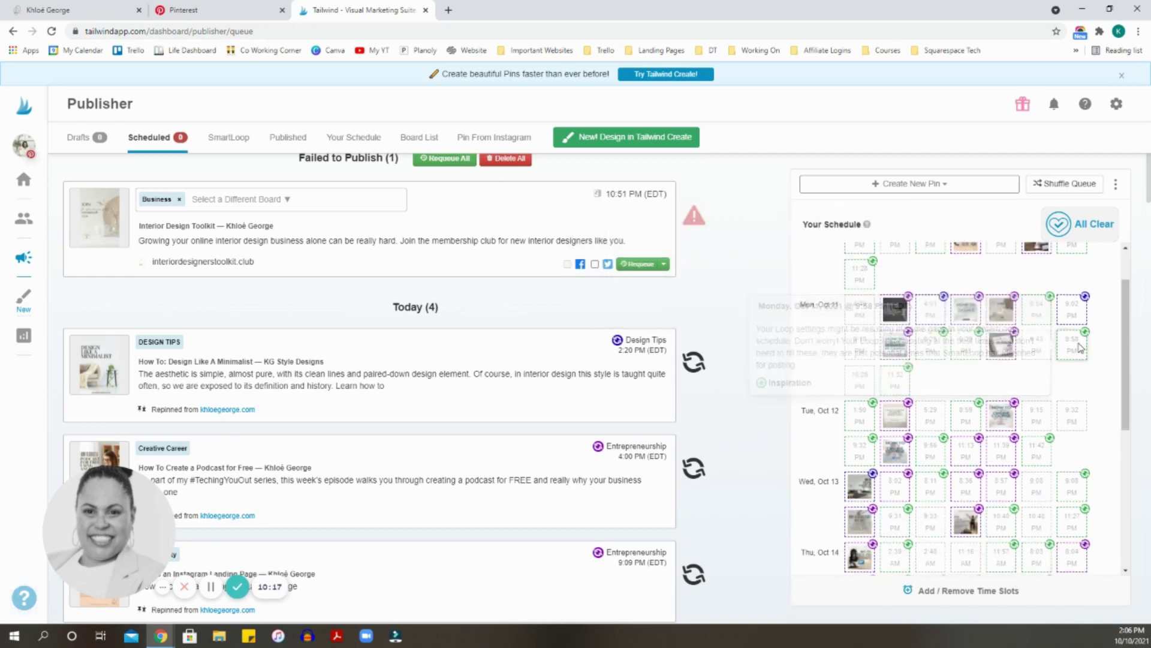
scroll(1090, 365, "down", 1)
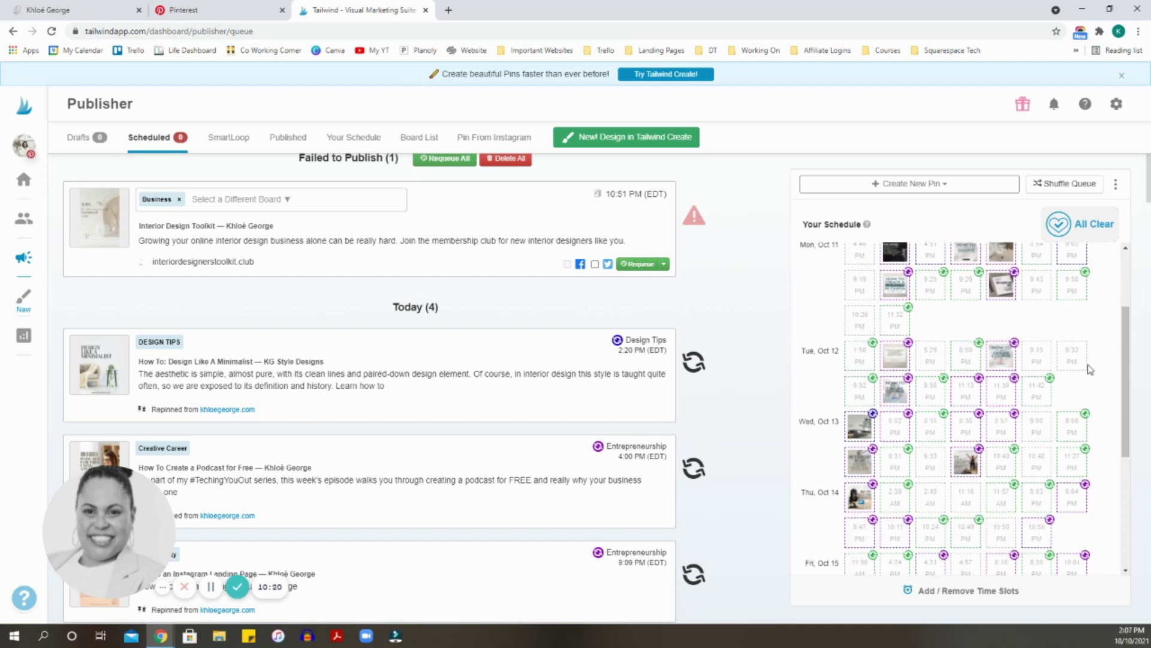
scroll(913, 407, "down", 1)
scroll(944, 480, "down", 1)
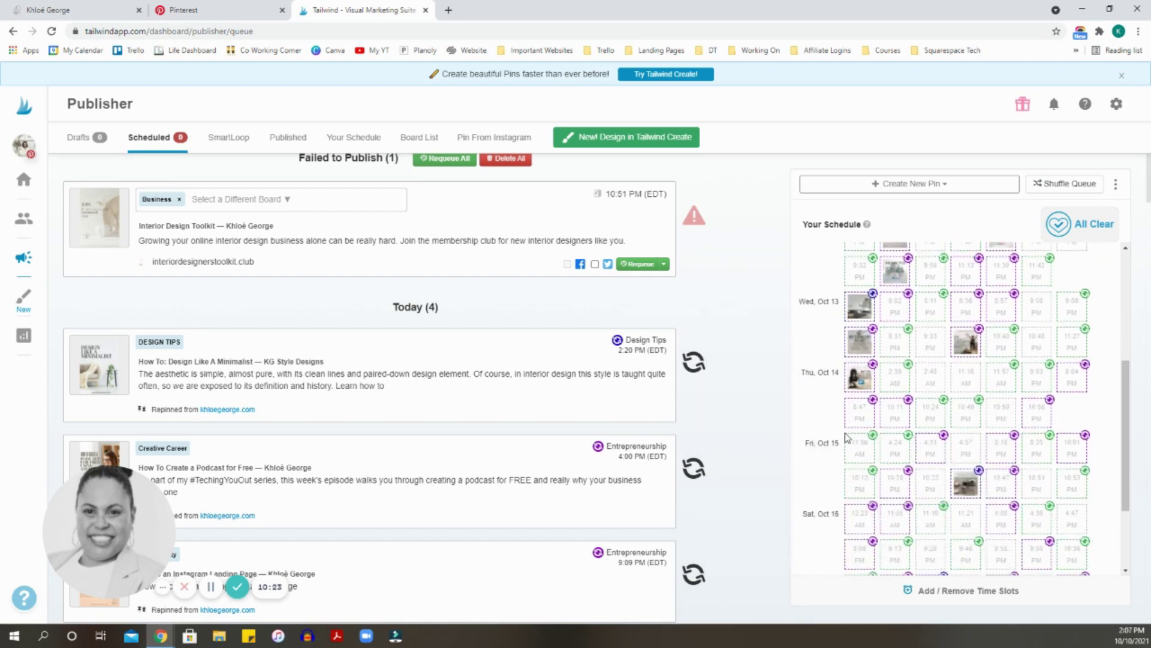
scroll(1110, 478, "down", 2)
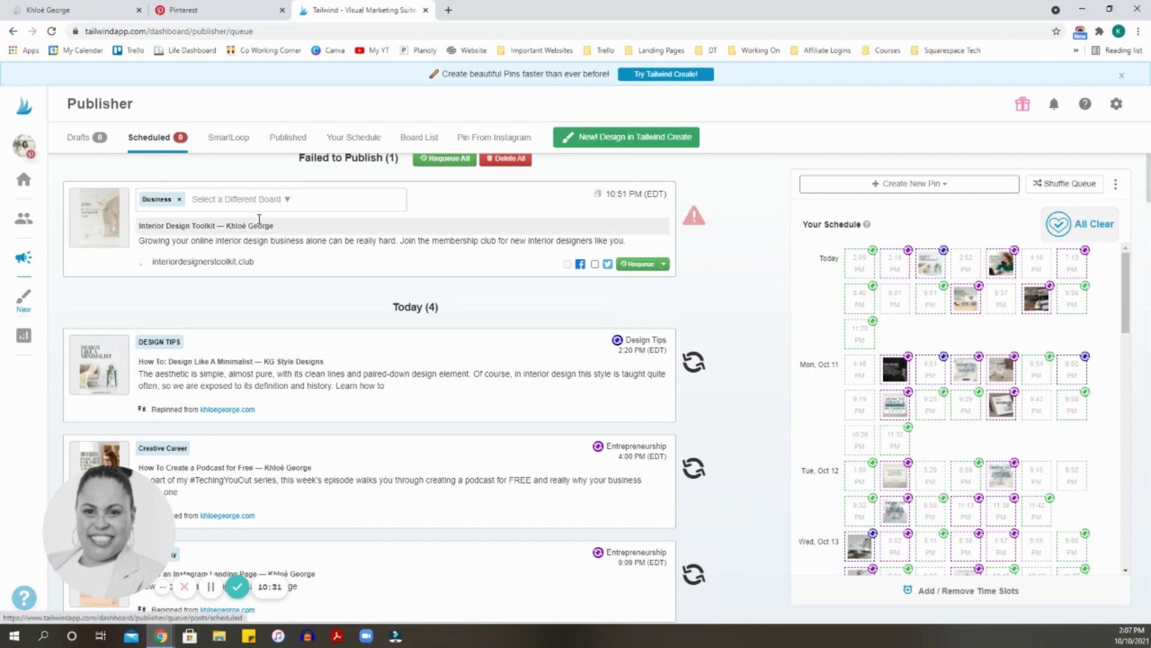
Review the upcoming scheduled pins day by day through Wednesday, October 13th, alongside the weekly schedule.
scroll(243, 293, "down", 1)
left_click_drag(139, 495, 960, 471)
scroll(536, 415, "down", 2)
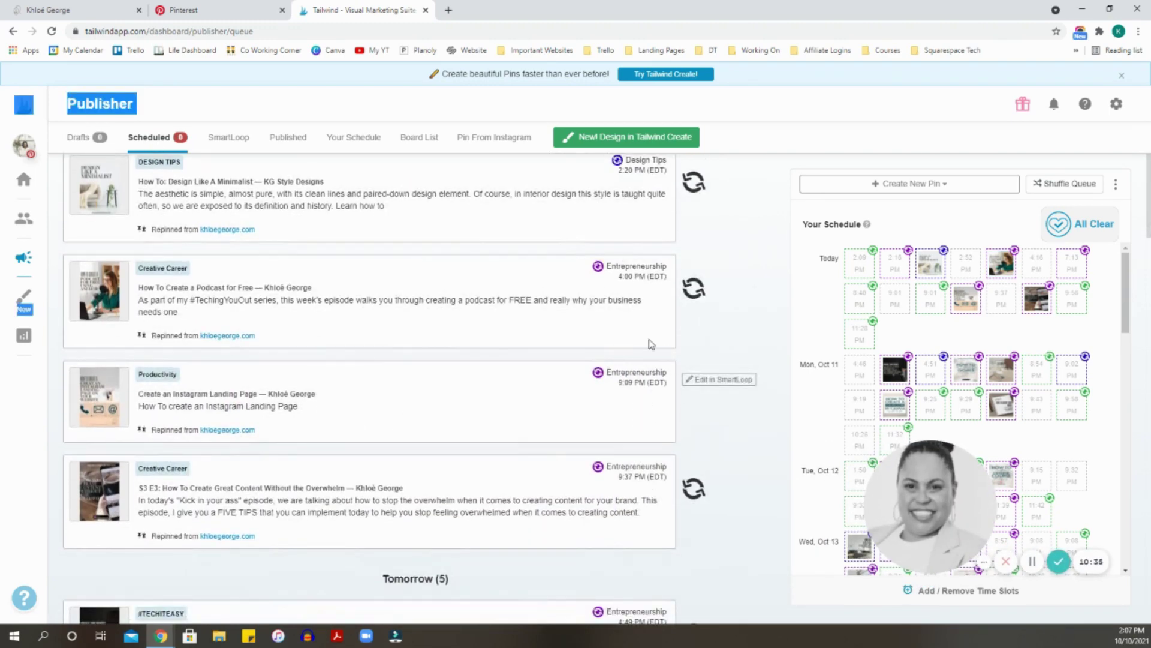
scroll(1049, 448, "down", 4)
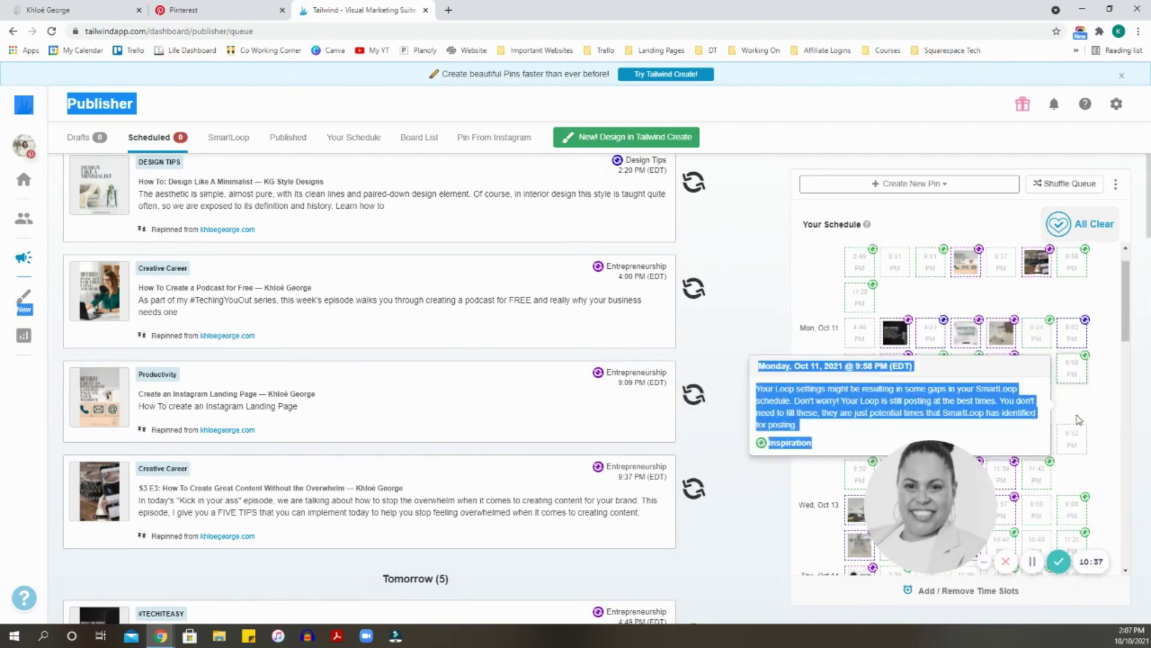
scroll(550, 428, "down", 4)
scroll(553, 428, "down", 10)
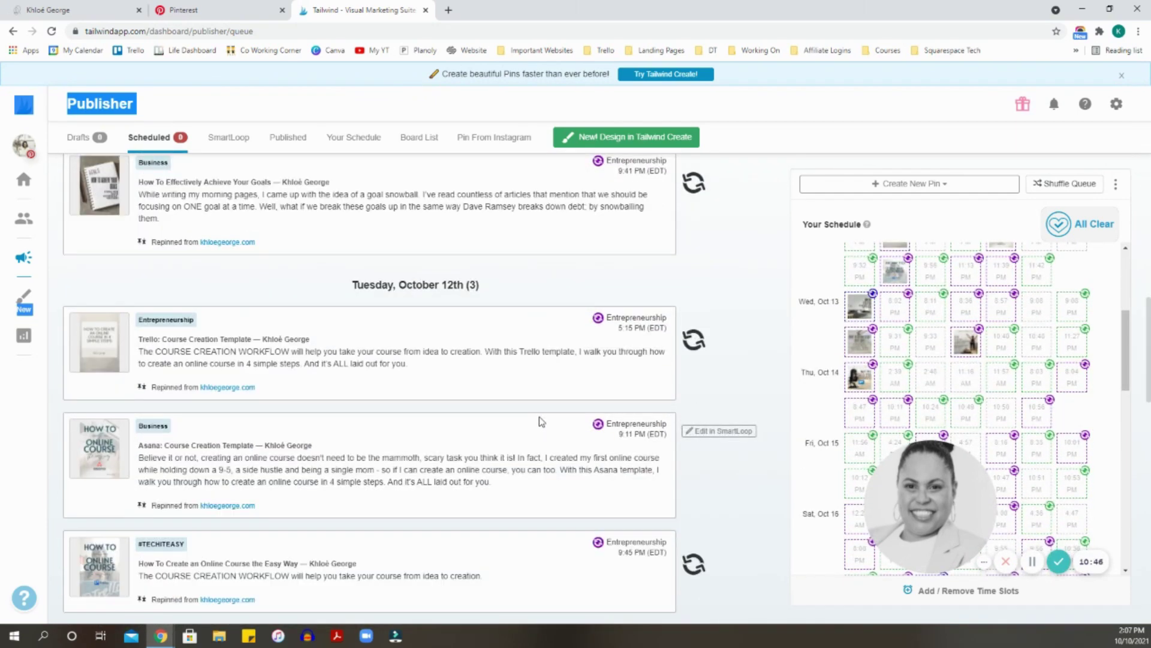
scroll(714, 270, "down", 4)
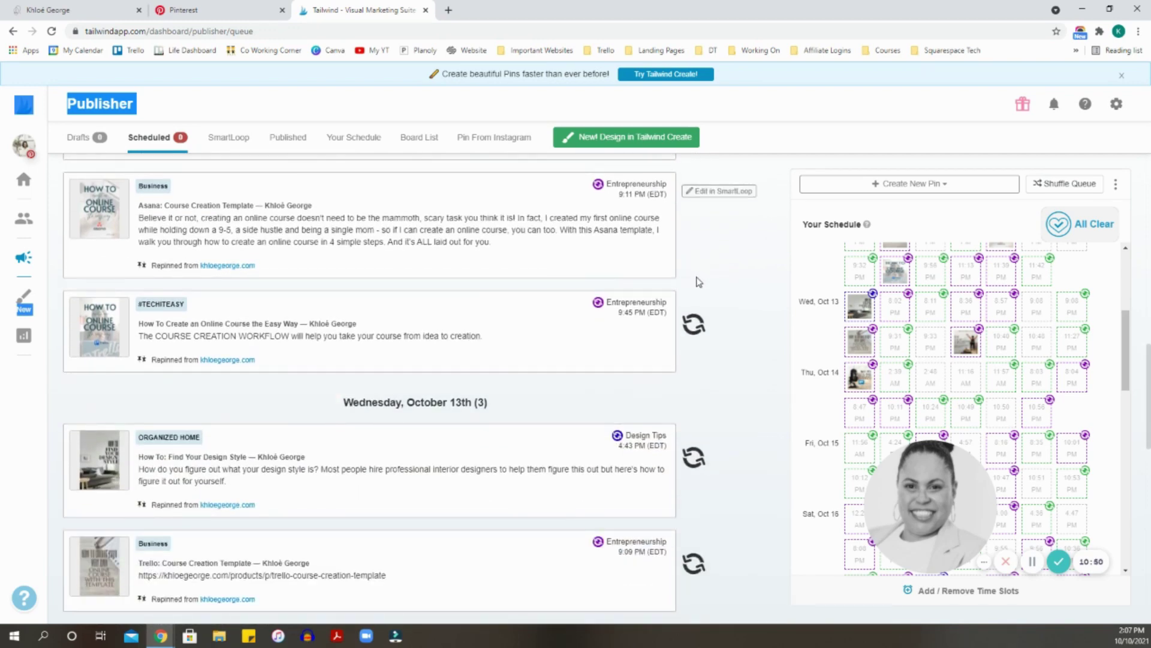
Switch to Pinterest, open the account's profile and check its monthly views figure.
left_click(180, 10)
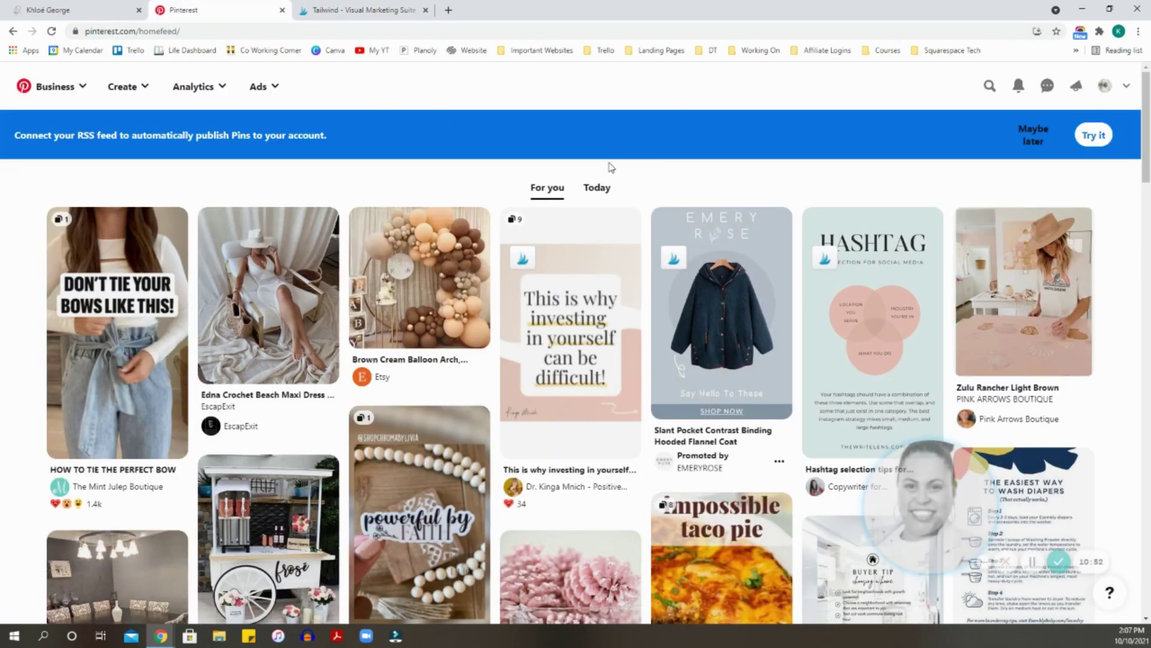
left_click(1105, 85)
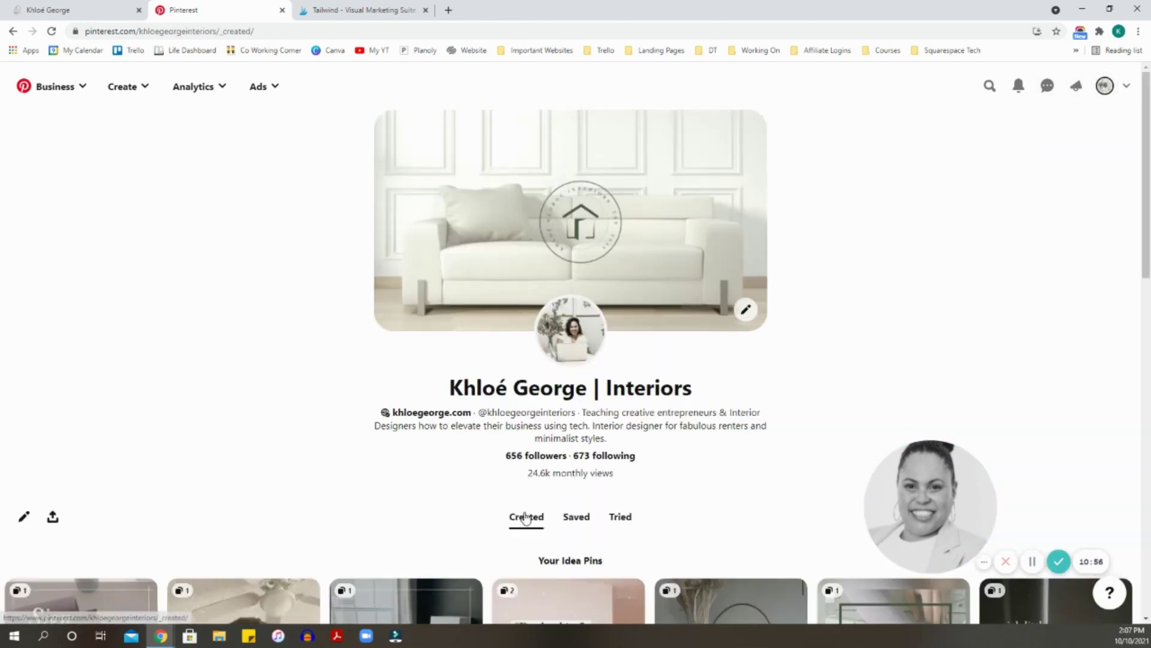
left_click_drag(524, 475, 631, 482)
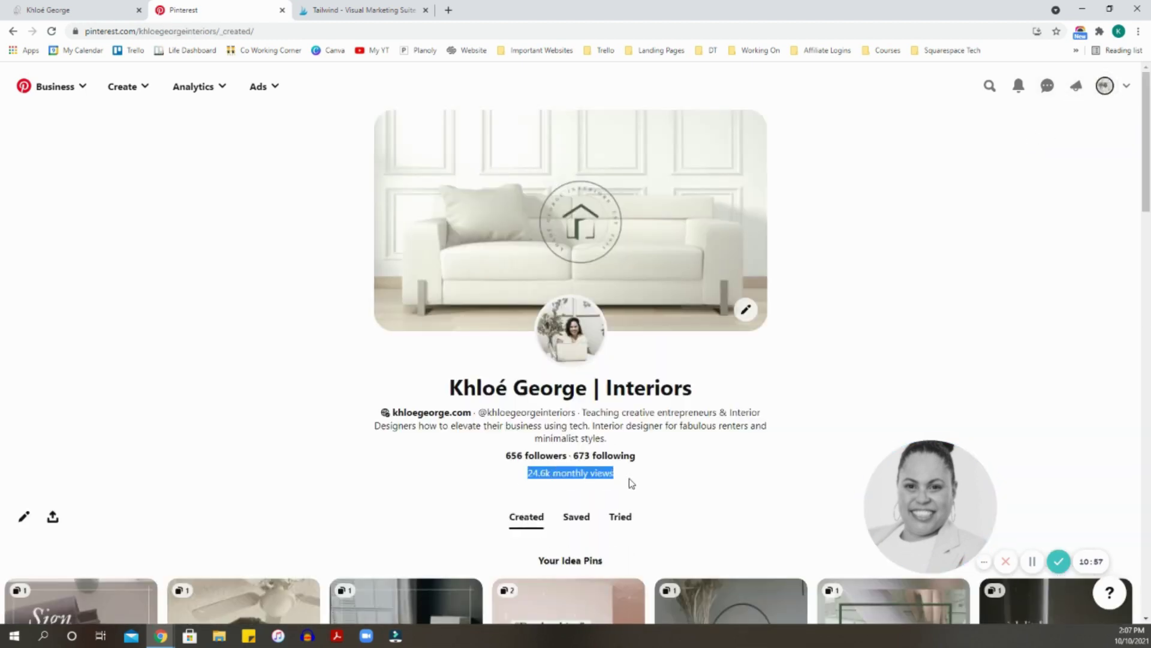
Switch to Tailwind's Publisher and upload the image "IG story edna (1)" from Downloads as a new pin draft.
left_click(363, 12)
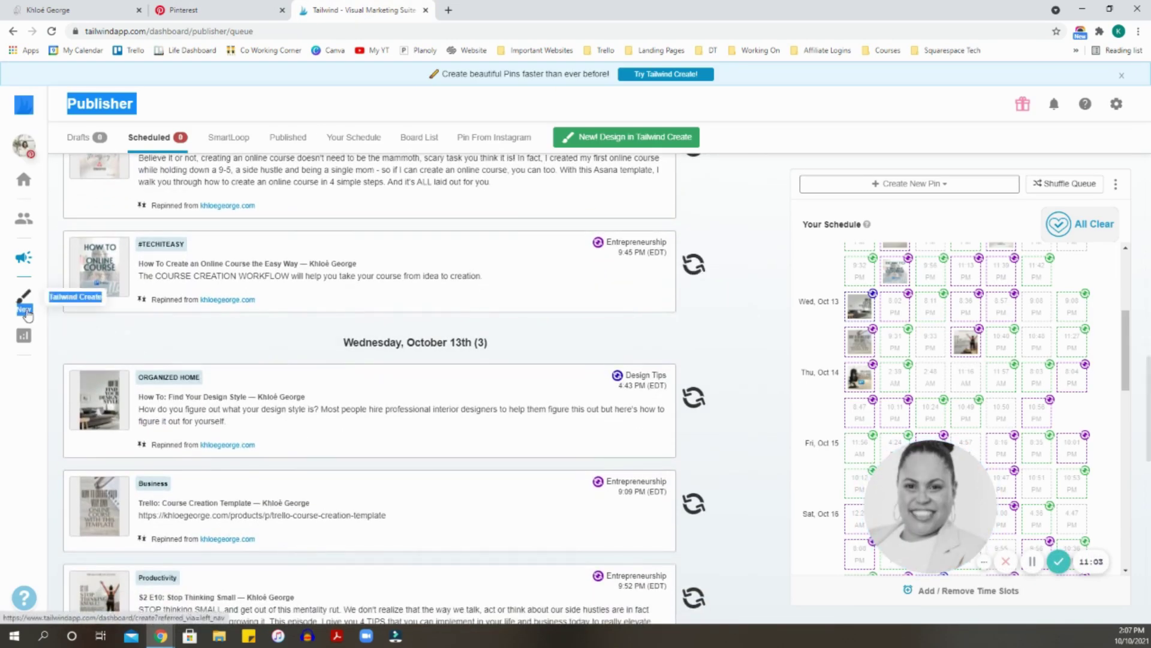
left_click(23, 253)
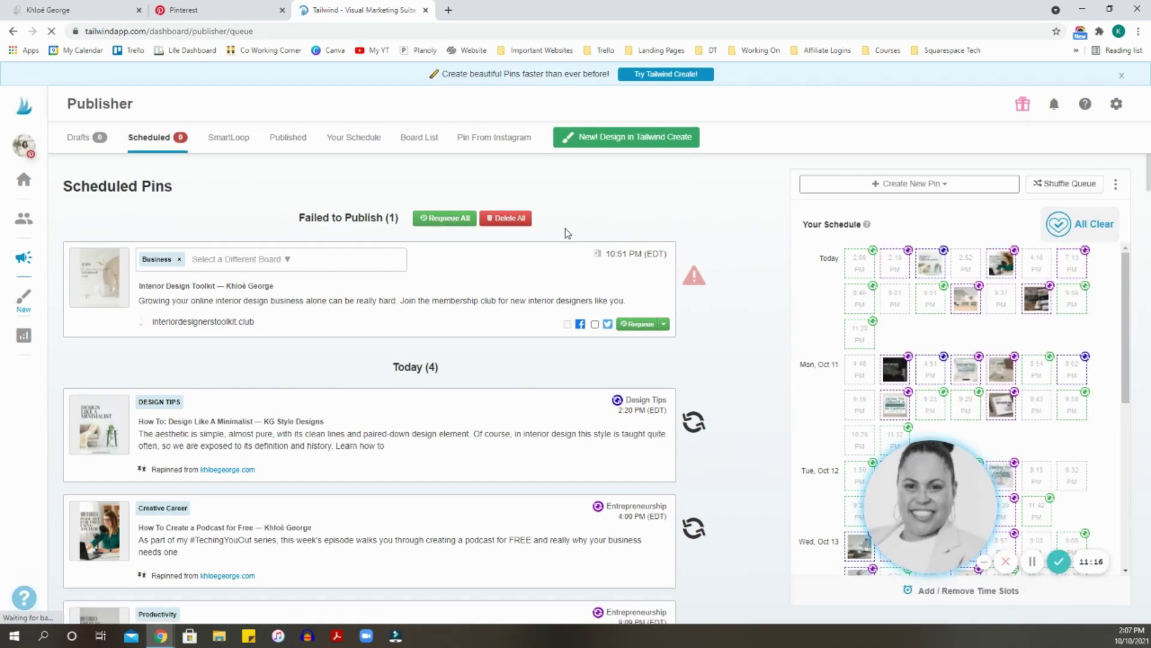
left_click(938, 186)
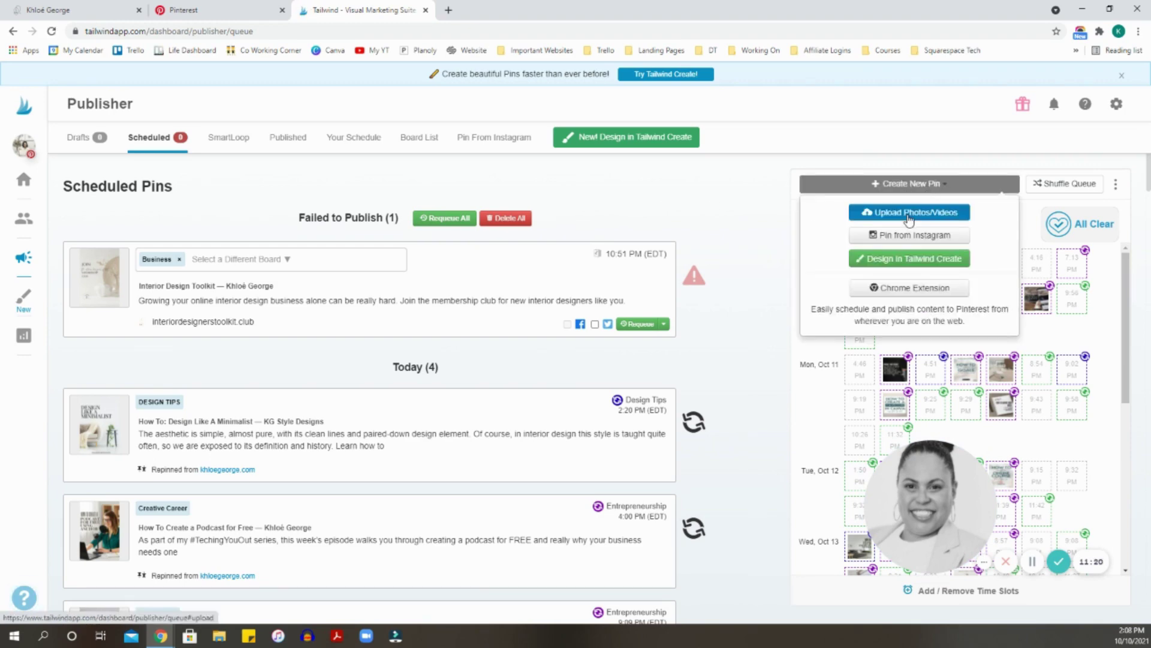
left_click(910, 216)
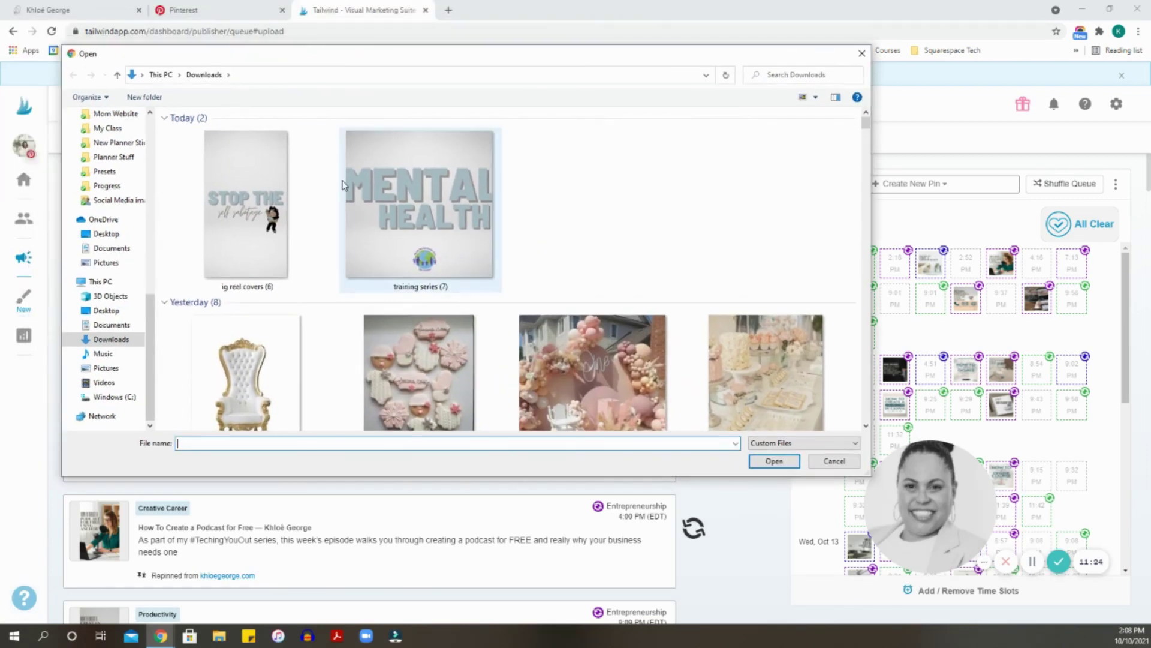
left_click(264, 210)
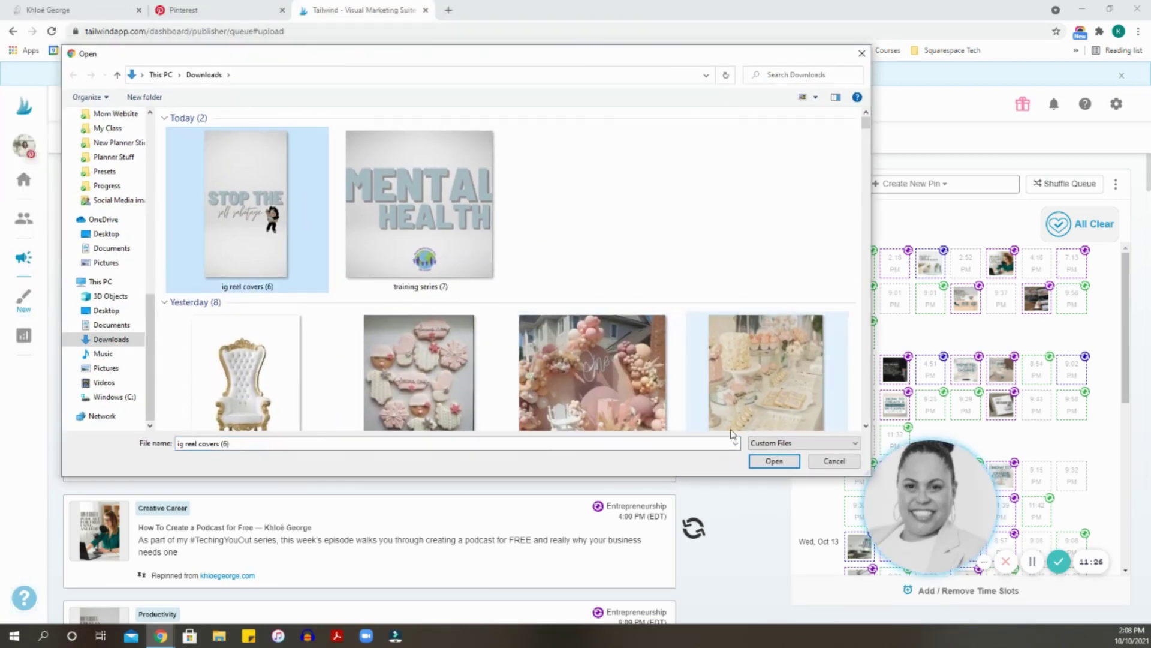
scroll(605, 308, "down", 10)
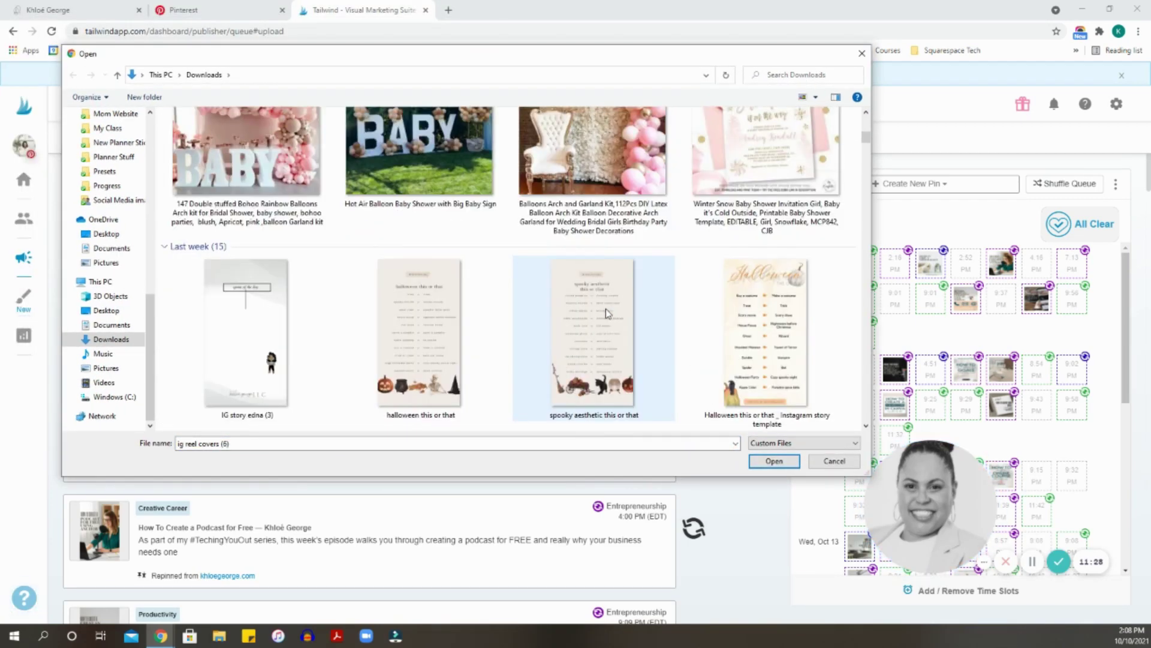
scroll(608, 314, "down", 2)
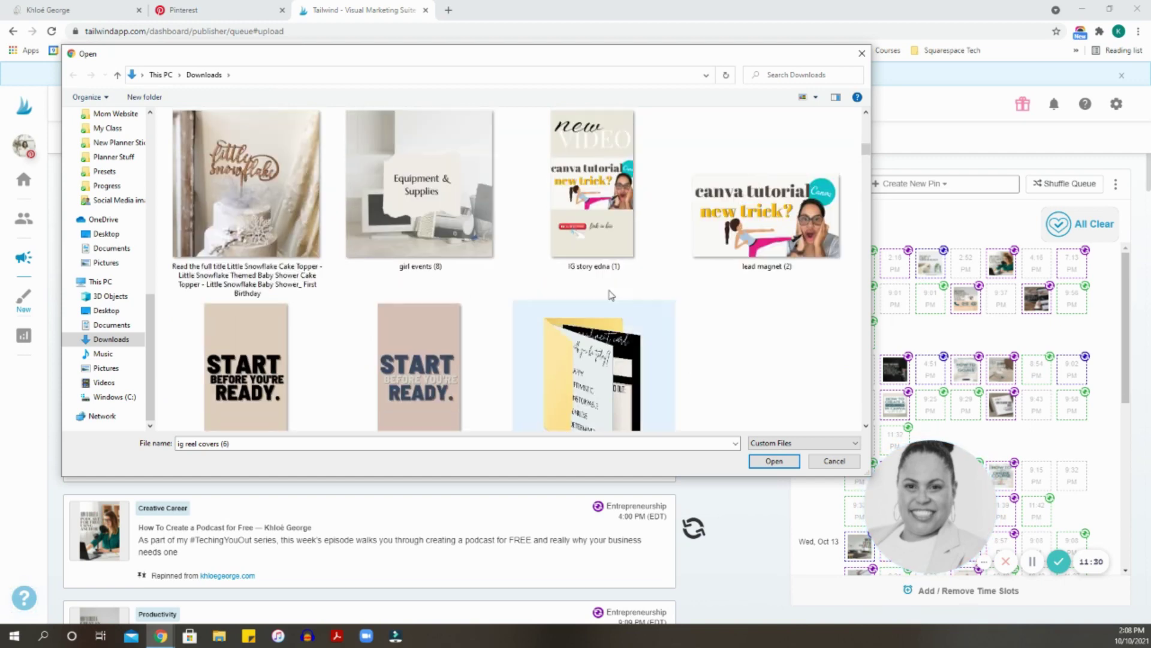
left_click(590, 180)
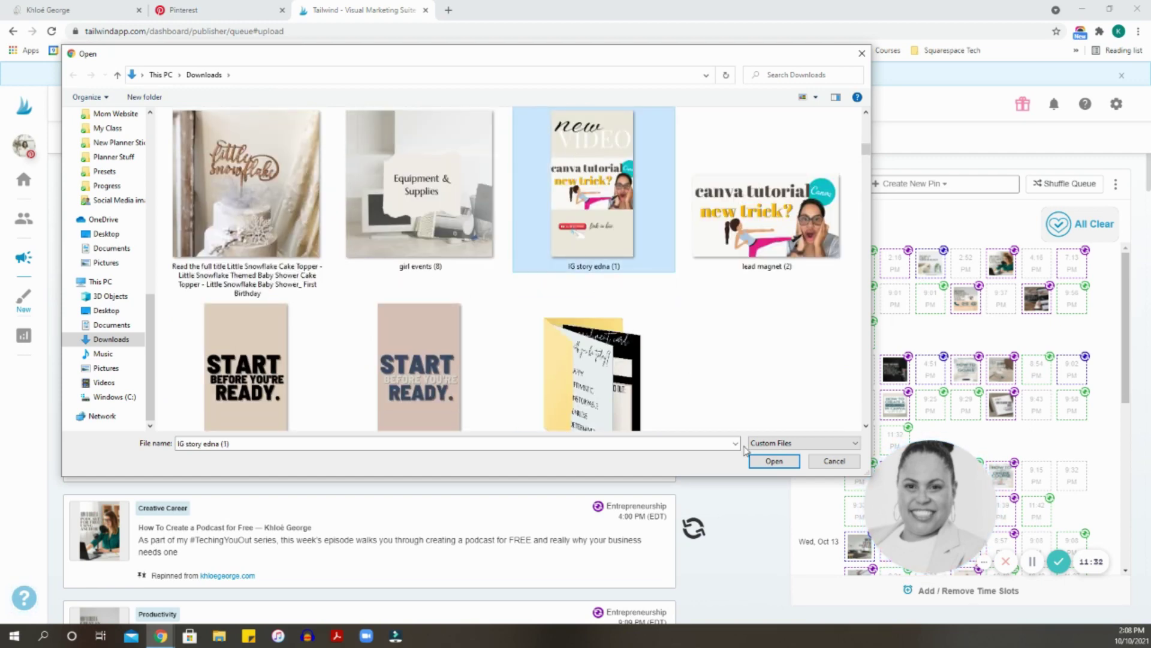
left_click(773, 462)
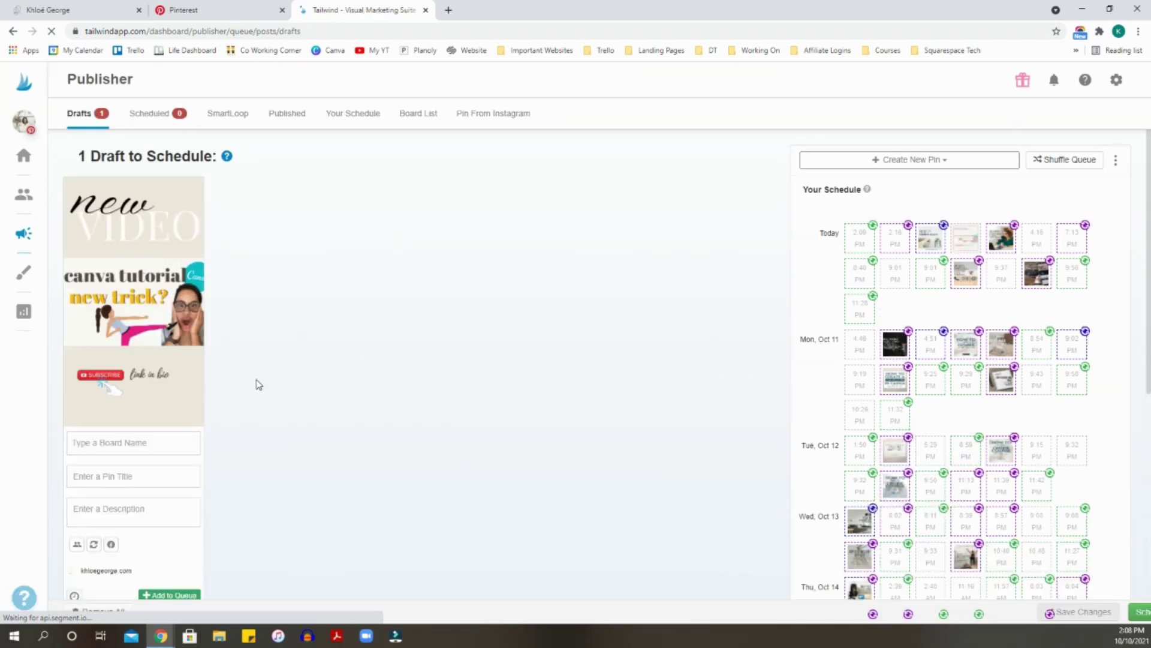
Replace the draft pin's source URL with the YouTube video link, and fill in its title and description about embedding an image with Canva.
left_click(191, 555)
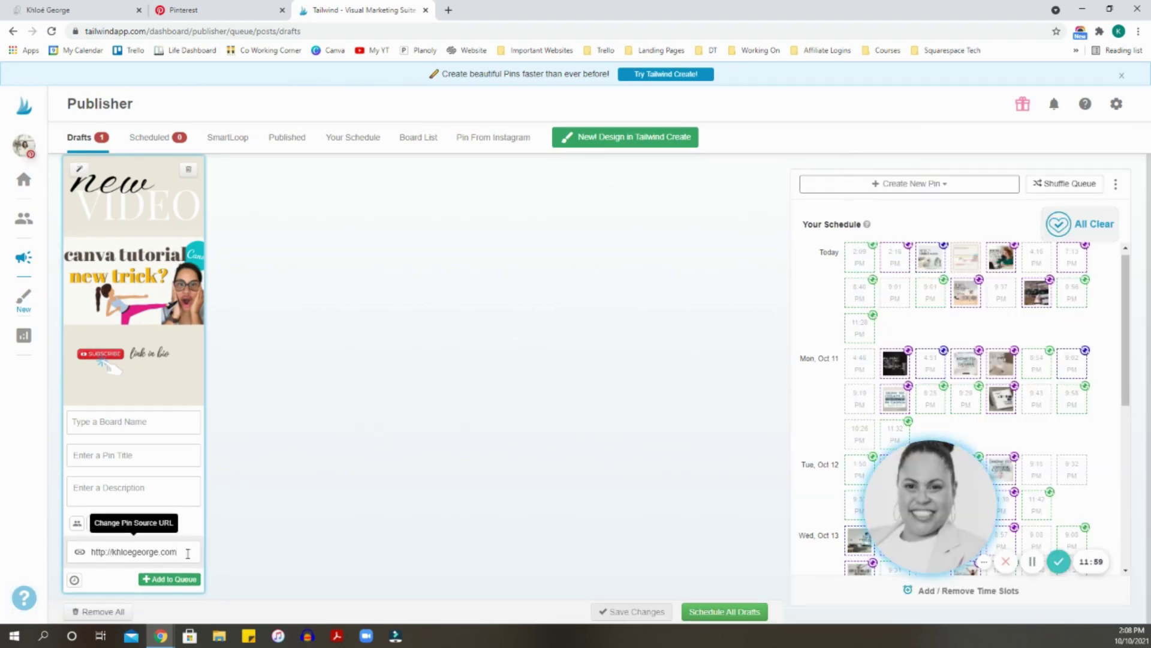
triple_click(158, 551)
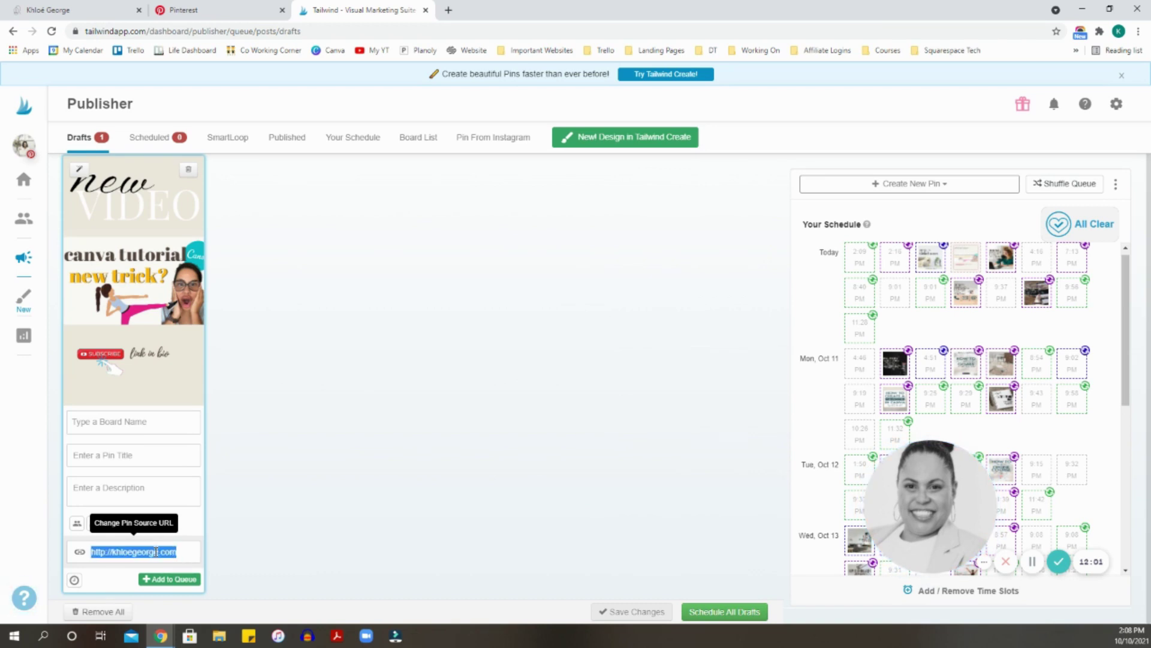
key("BackSpace")
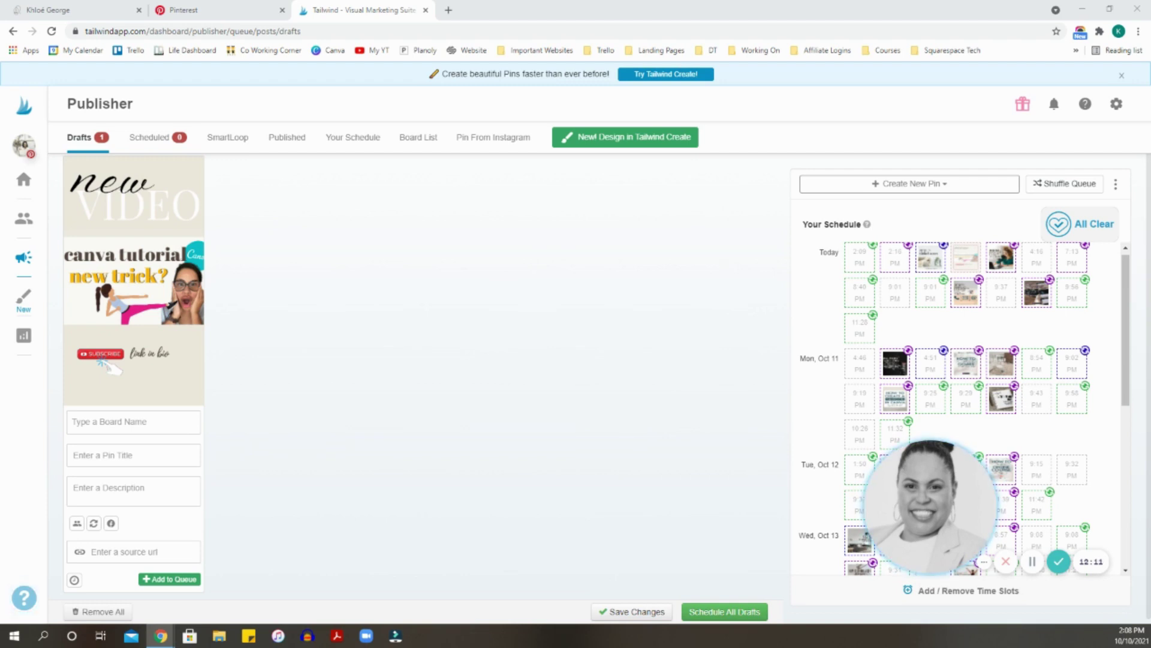
left_click(123, 552)
key("ctrl+v")
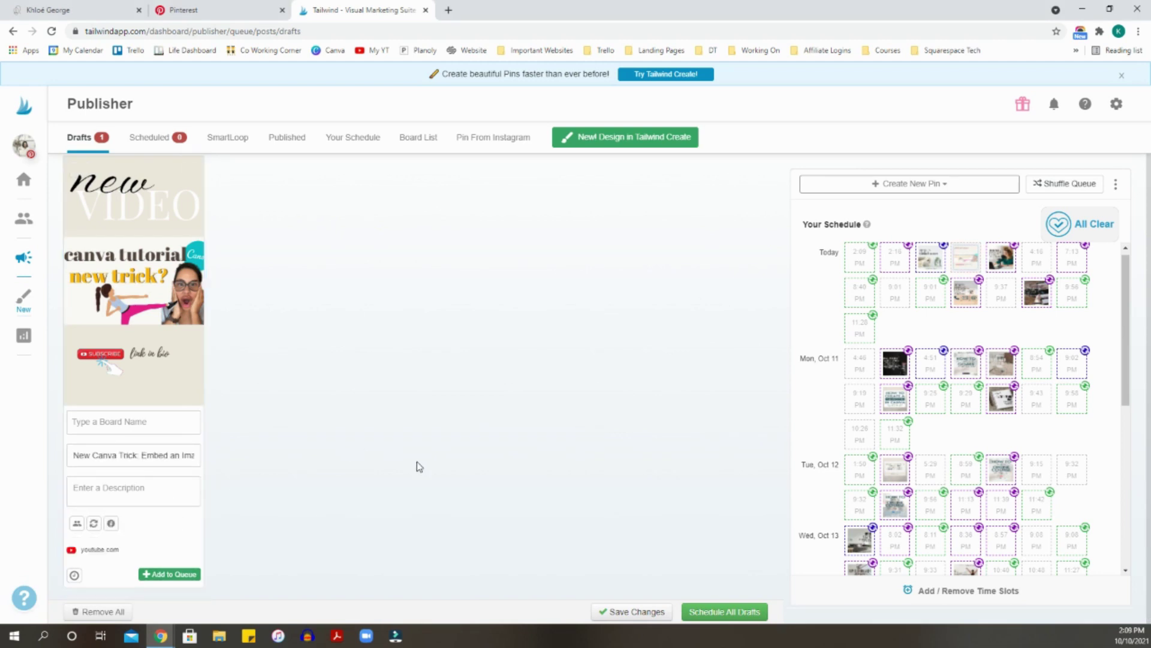
left_click(108, 454)
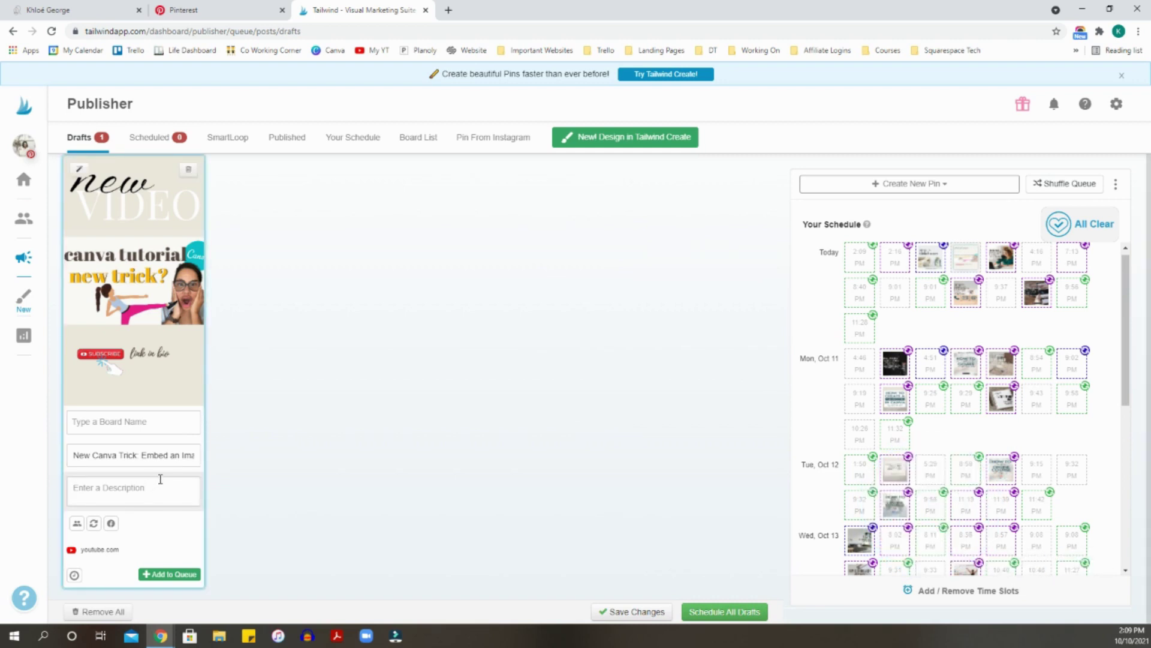
type("In this video, I teach you how to use Canva to embed an image on to your website or email campaign platform.  As part of my Canva tuturoail series, I'm teaching bloggers, Influencers, and content creators how to use Canva  to create a more creative and branded experience for their business.")
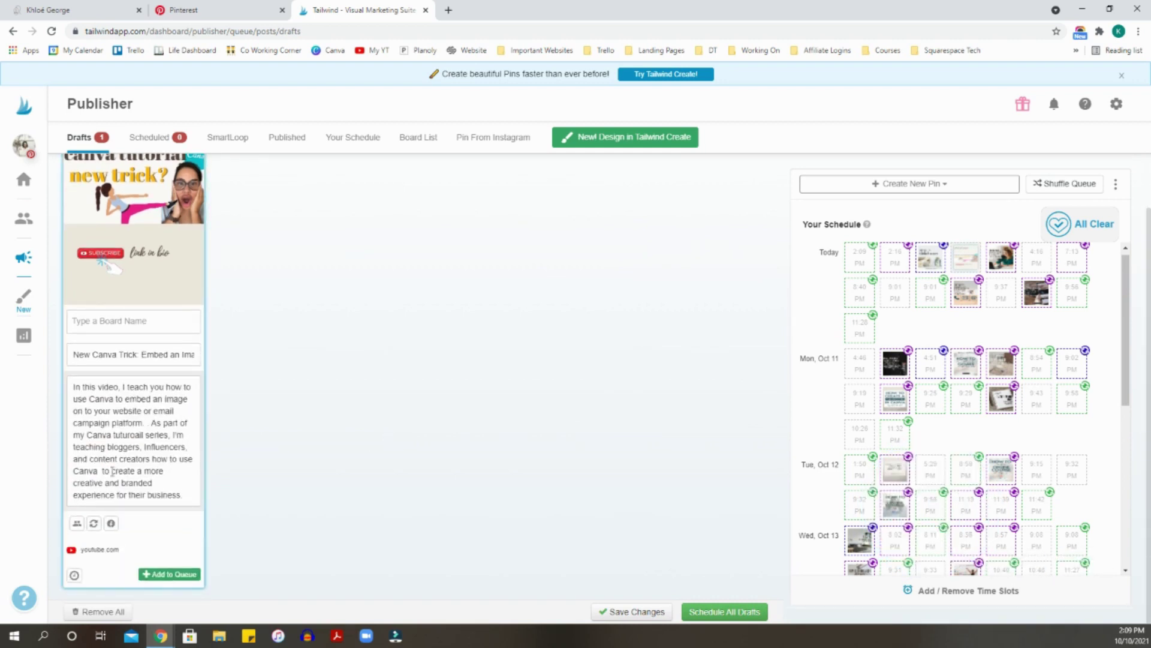
Assign the draft pin to the Business and Entrepreneurship boards.
left_click(131, 323)
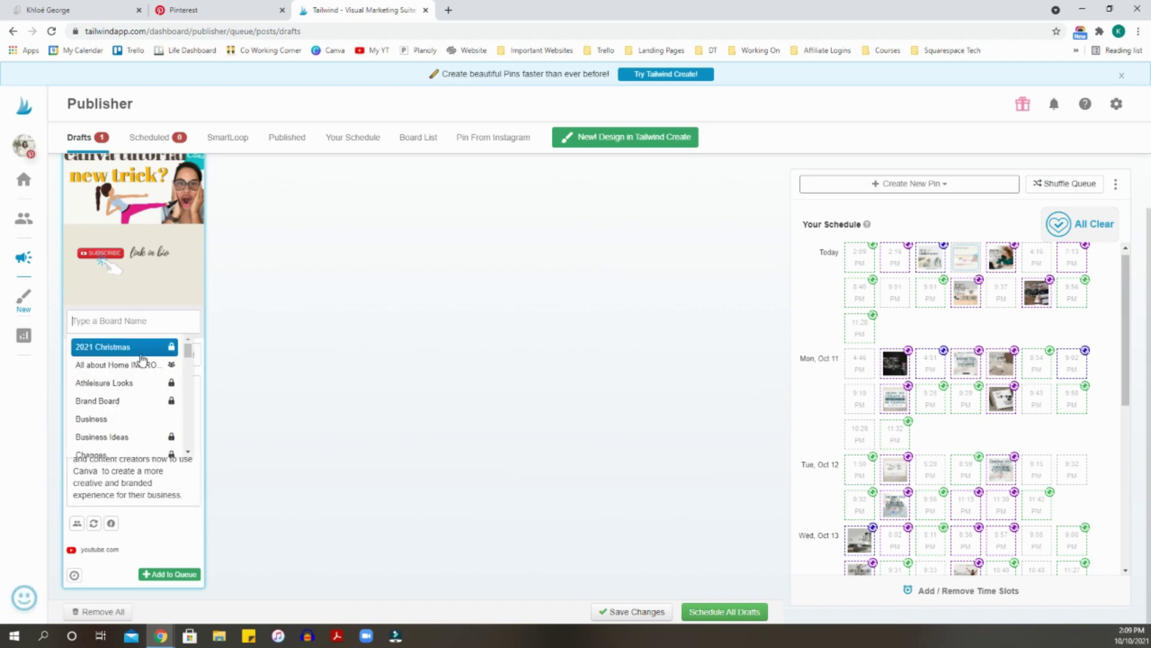
left_click(135, 417)
left_click(120, 337)
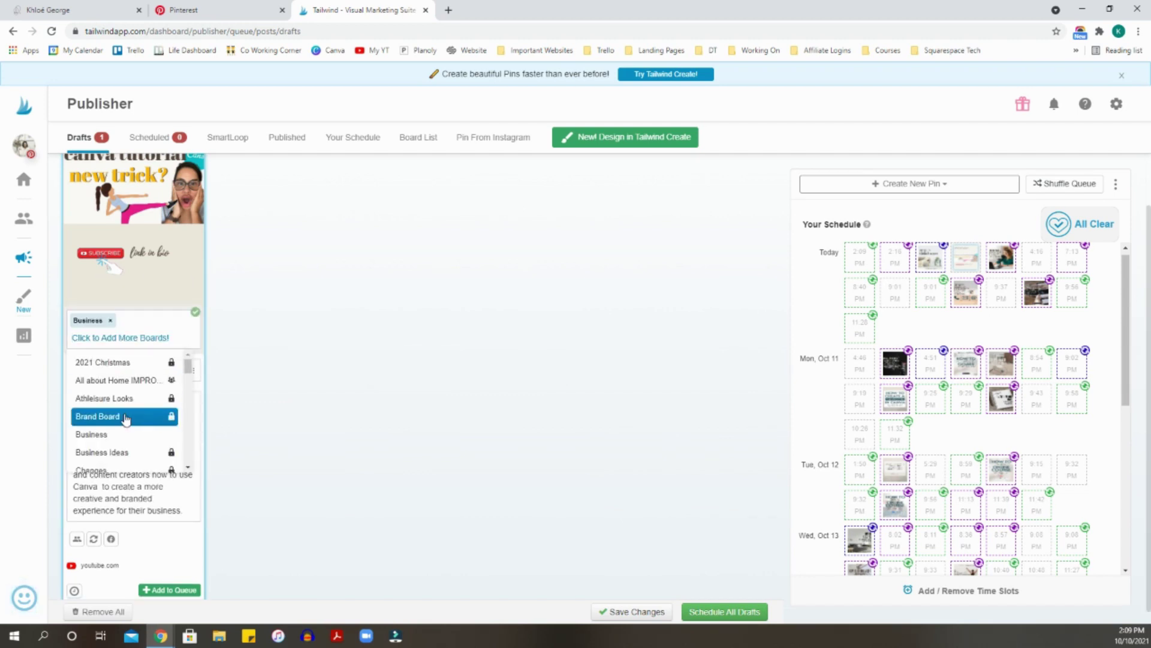
scroll(164, 424, "down", 2)
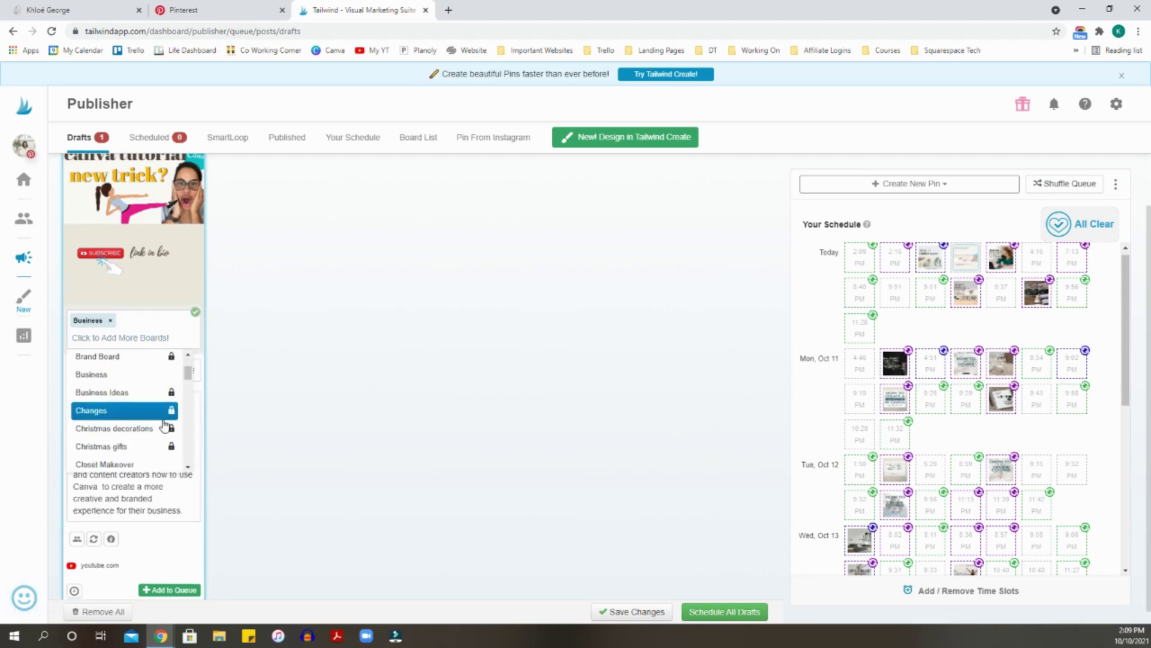
scroll(161, 424, "down", 2)
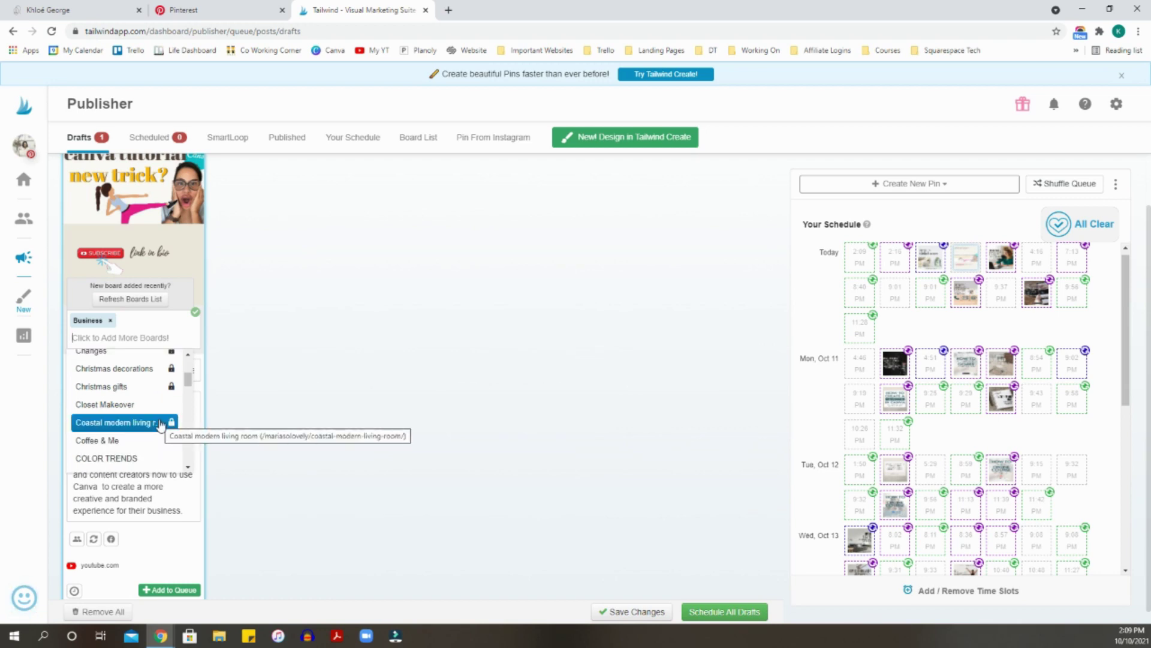
scroll(161, 426, "down", 2)
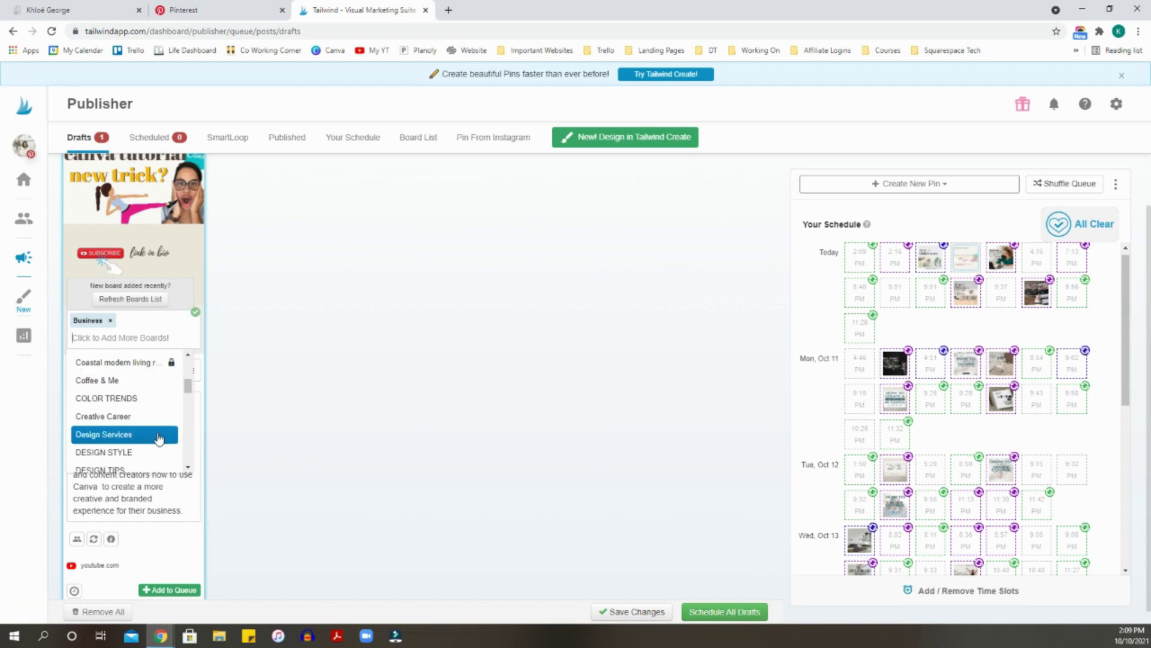
scroll(158, 429, "down", 2)
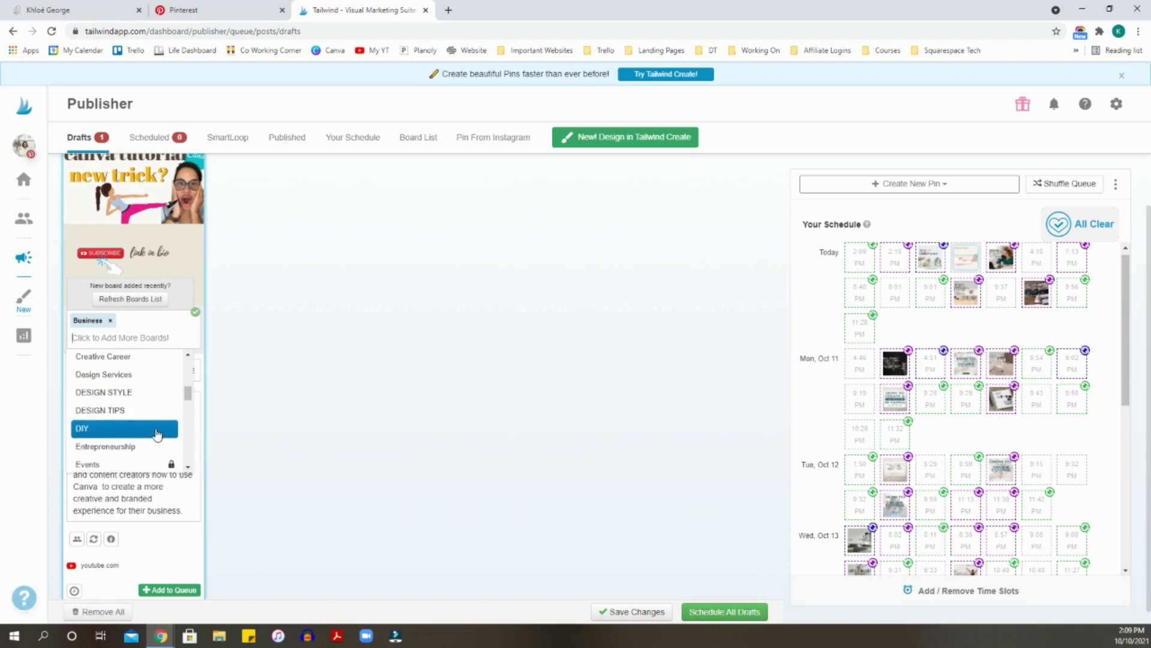
left_click(143, 440)
Add the Creative Career and Interior Design Business boards to the draft pin.
left_click(144, 339)
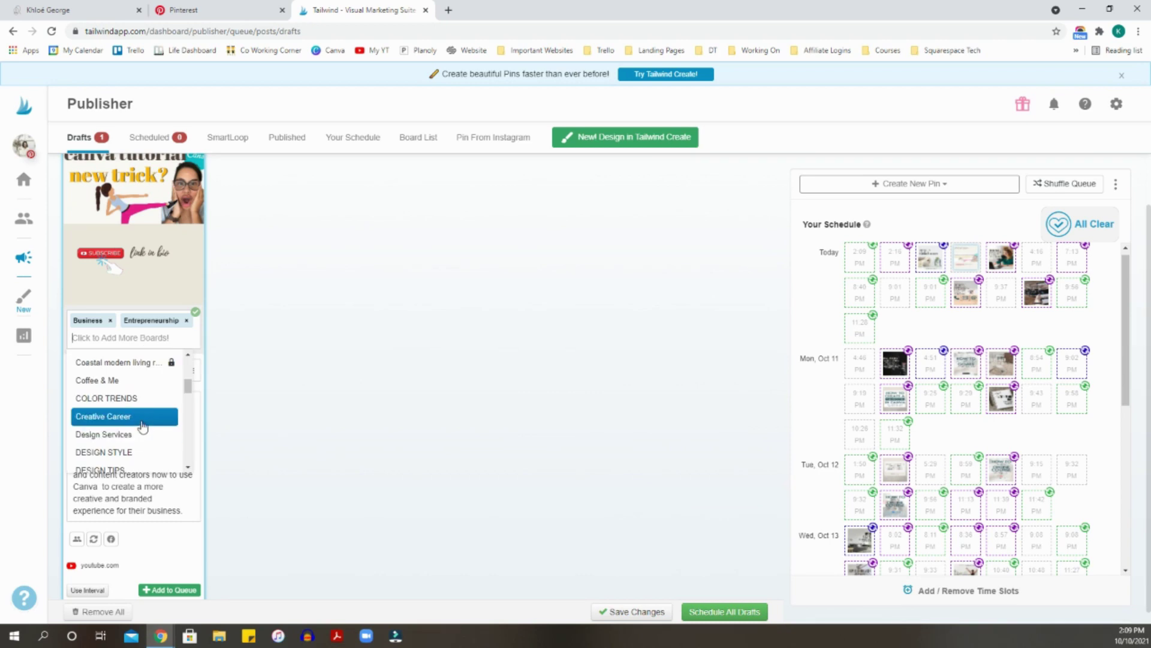
left_click(142, 413)
left_click(130, 352)
scroll(138, 426, "down", 3)
left_click(138, 421)
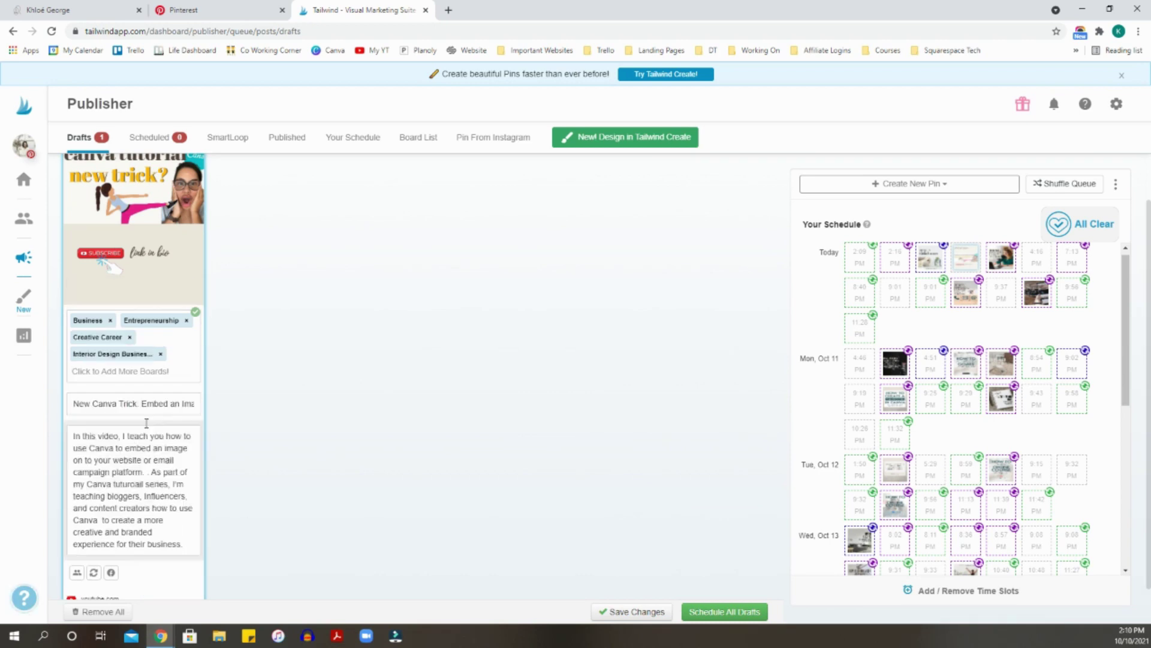
Add the Productivity and #TECHITEASY boards to the draft pin and send it to the publishing queue.
left_click(155, 374)
scroll(157, 463, "down", 3)
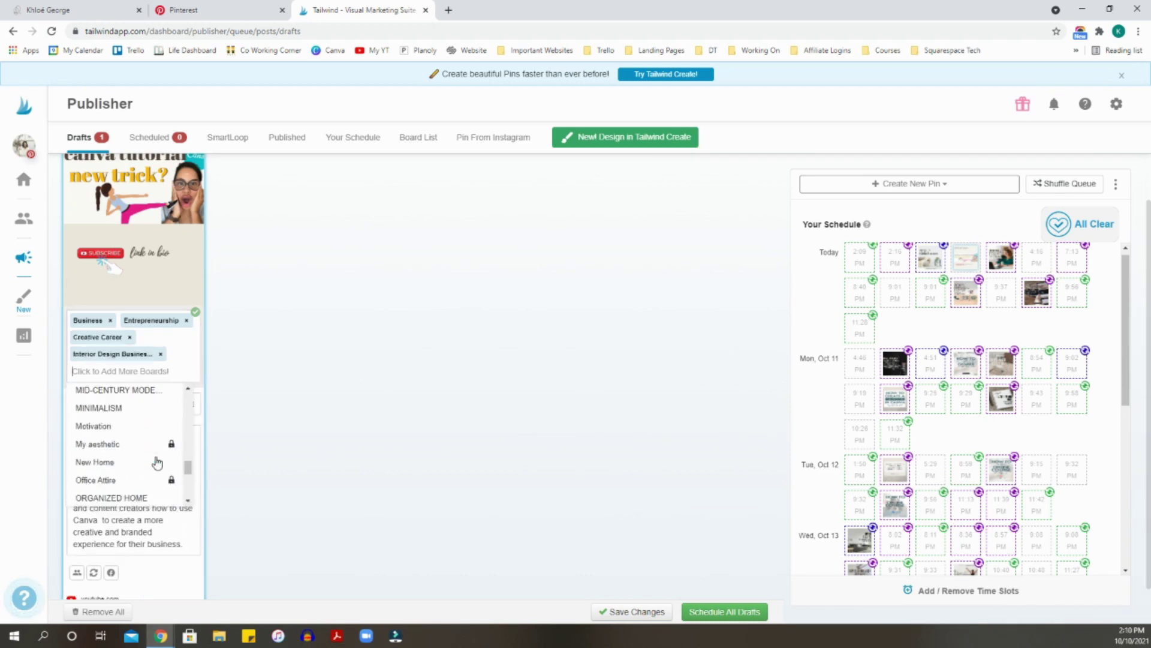
scroll(128, 444, "down", 1)
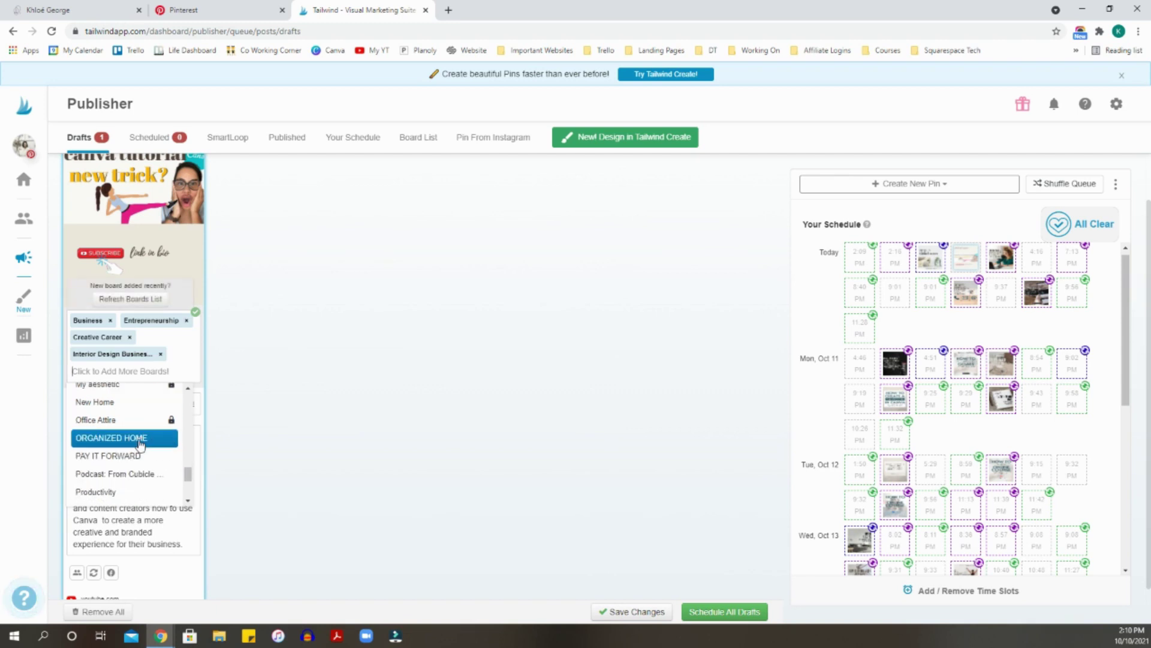
scroll(135, 442, "down", 1)
left_click(131, 436)
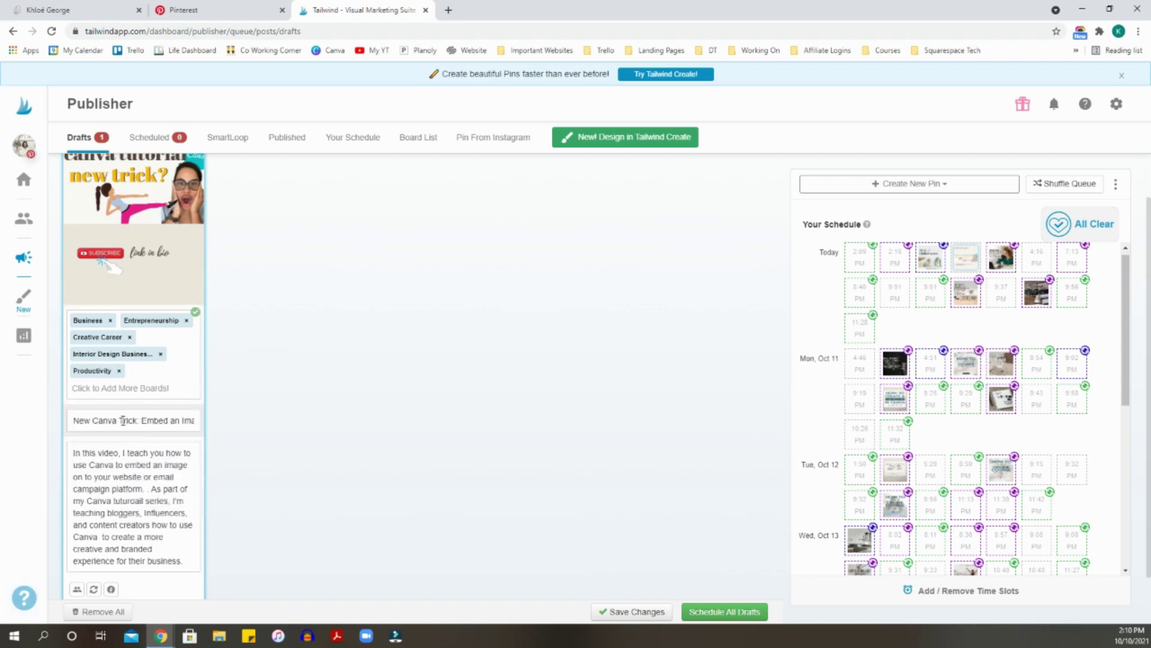
left_click(126, 388)
left_click(138, 501)
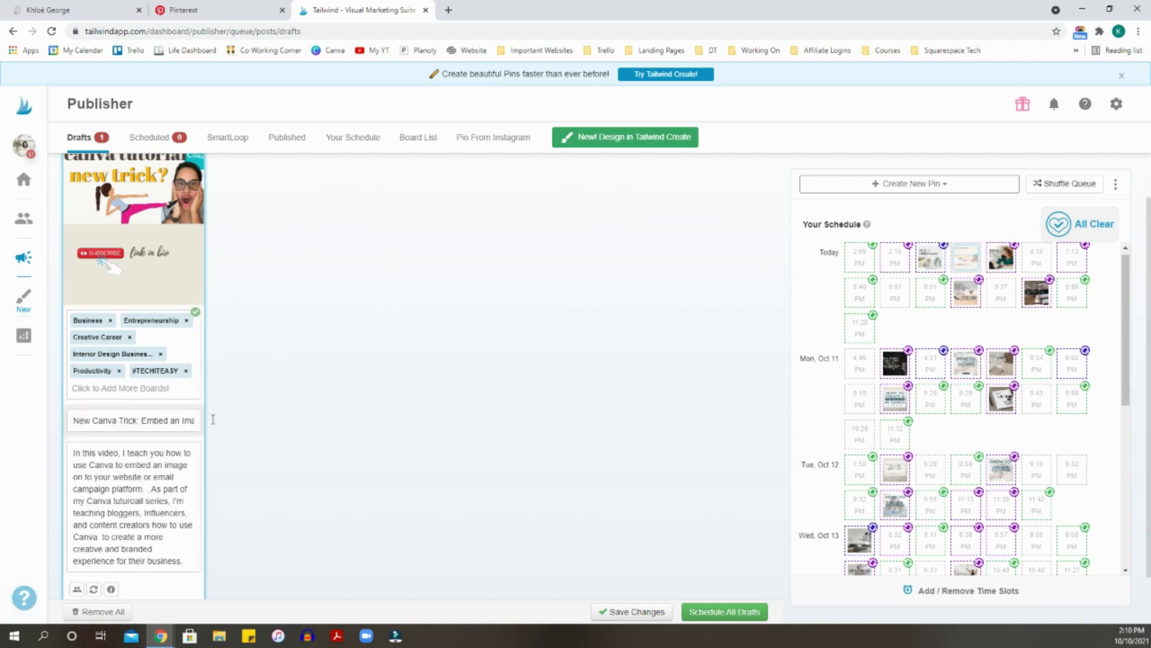
scroll(221, 404, "down", 2)
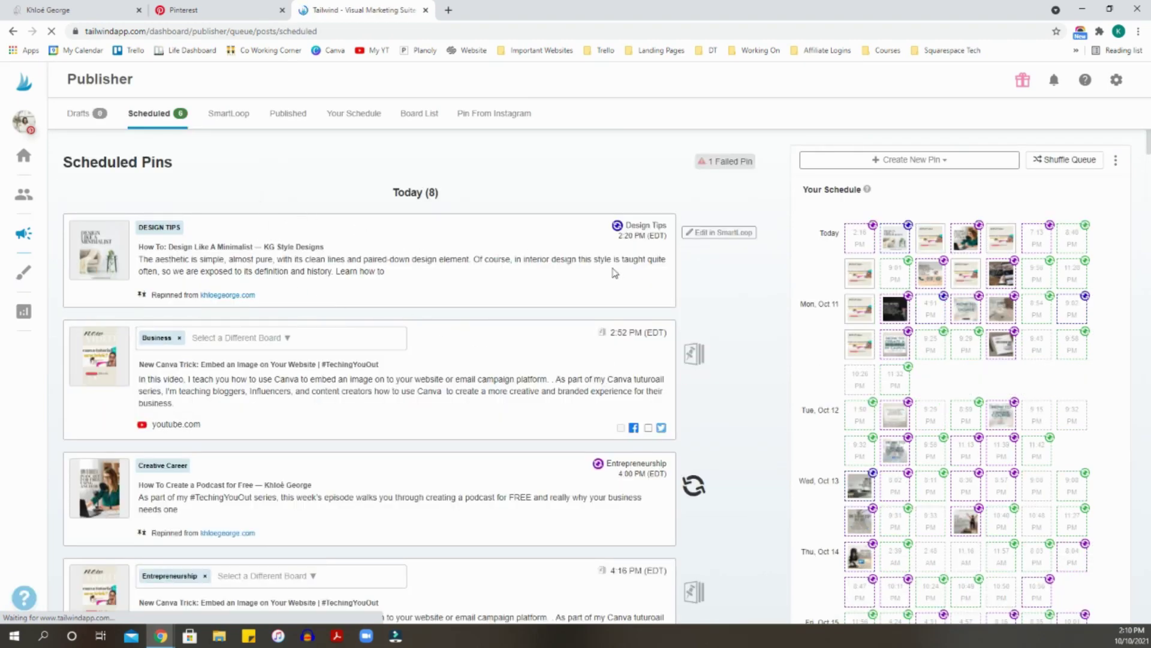
Examine the weekly schedule's pins and time slots through Saturday, October 23rd, then return to today's slots.
mouse_move(863, 265)
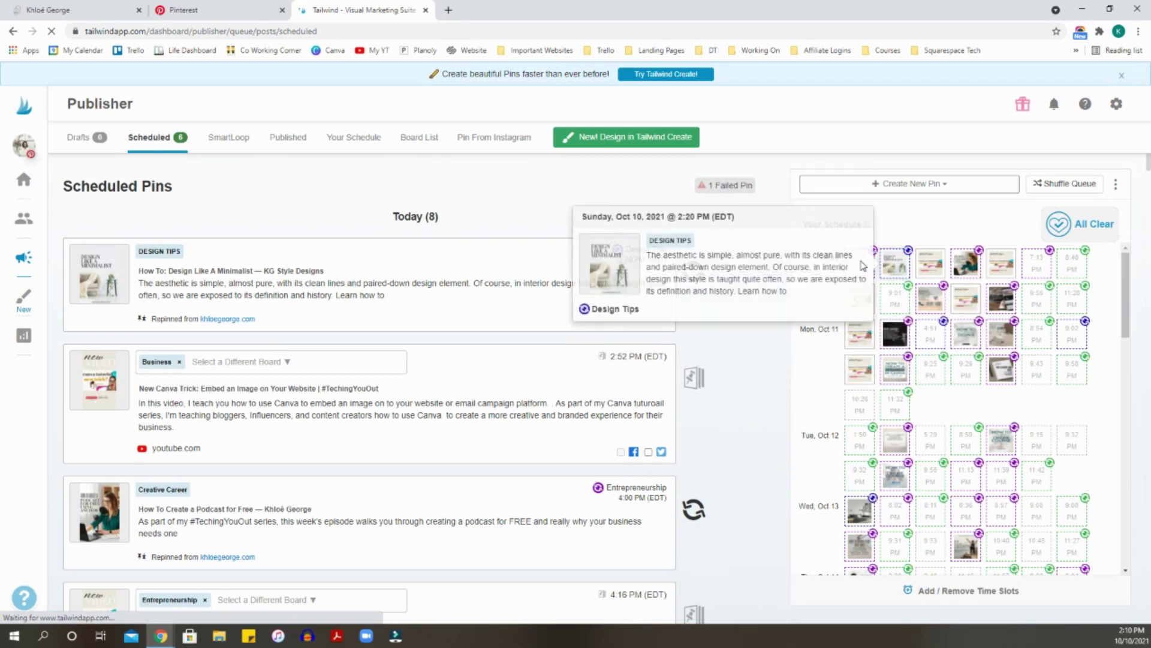
scroll(1039, 335, "down", 2)
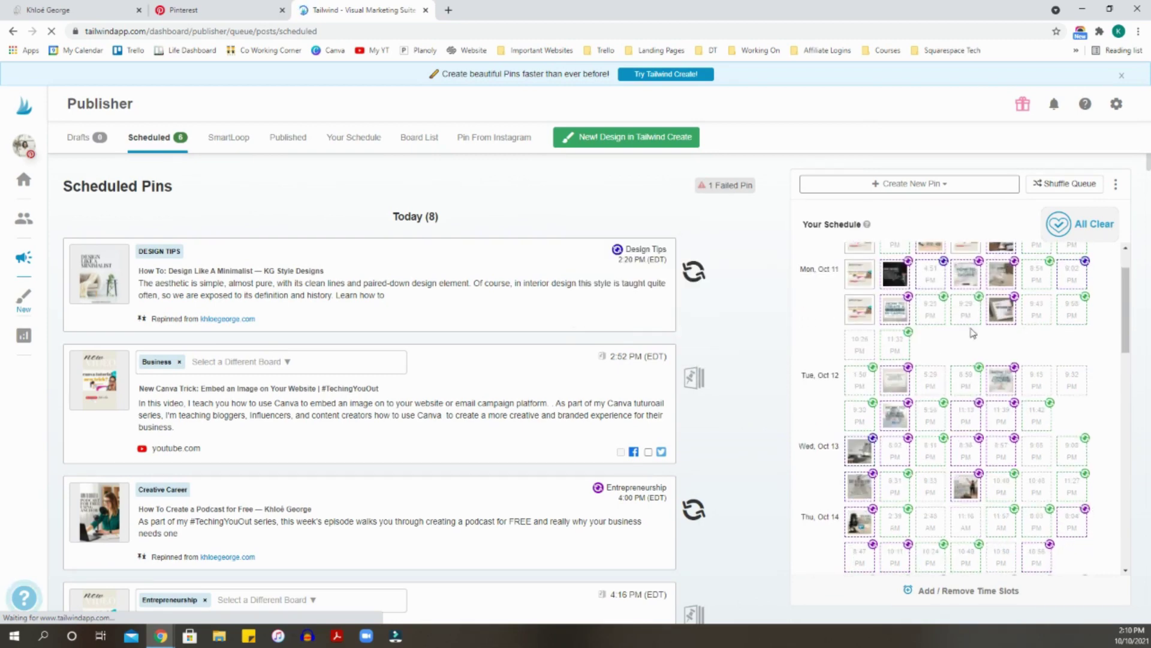
scroll(1039, 335, "down", 8)
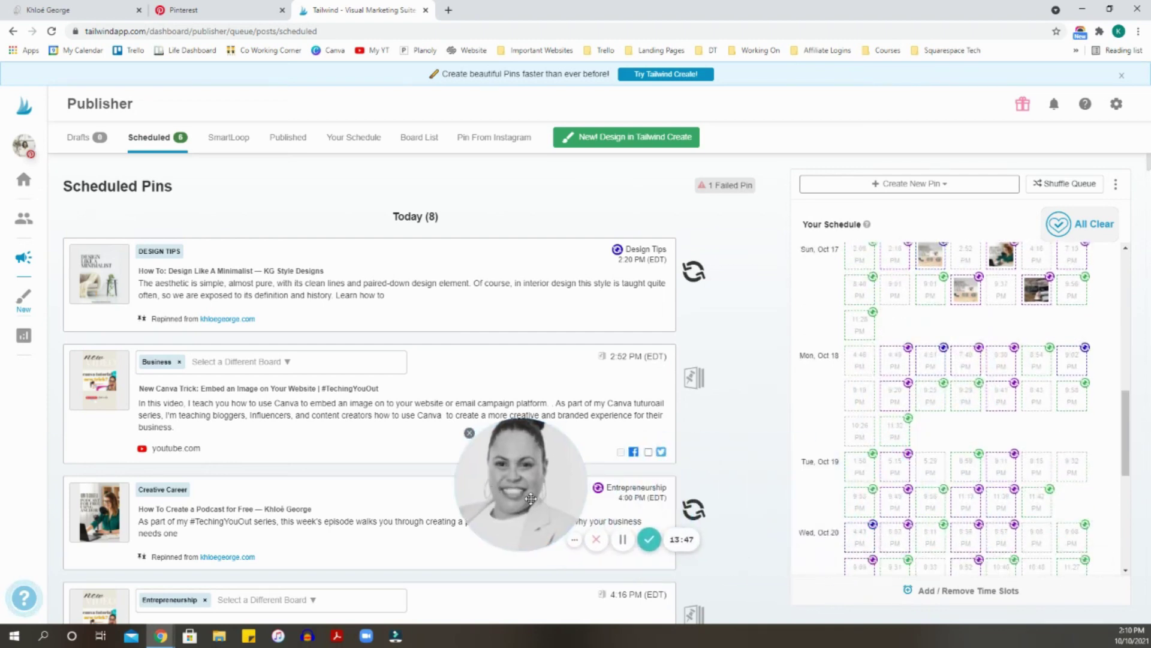
scroll(1049, 459, "down", 3)
scroll(1049, 458, "down", 2)
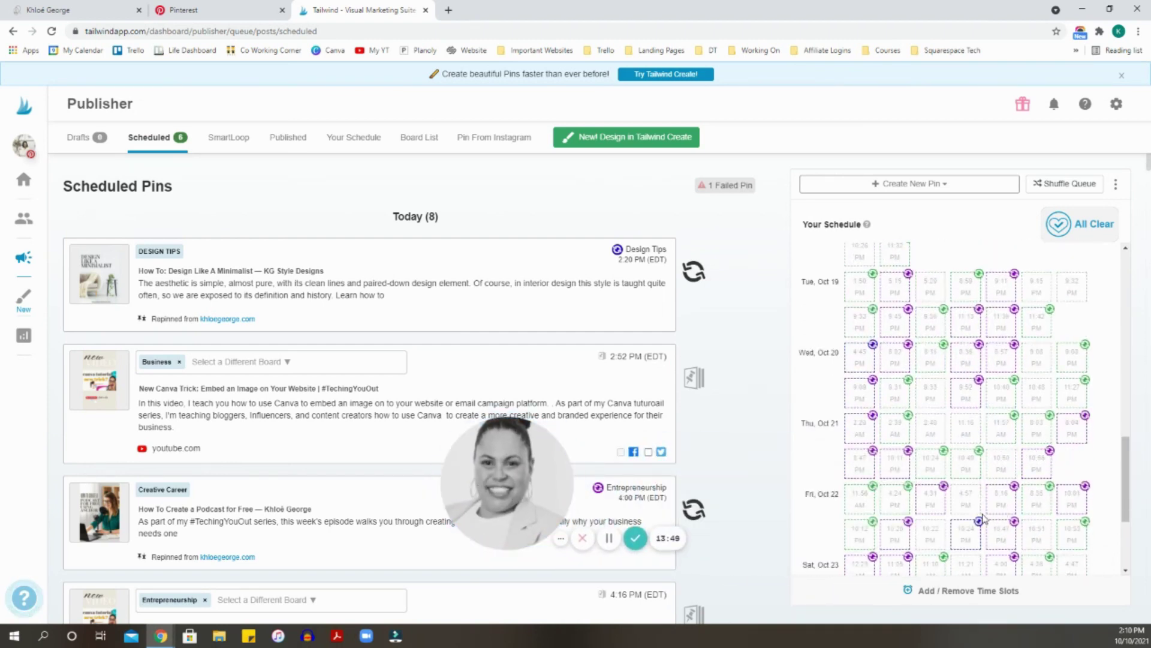
scroll(1019, 528, "up", 2)
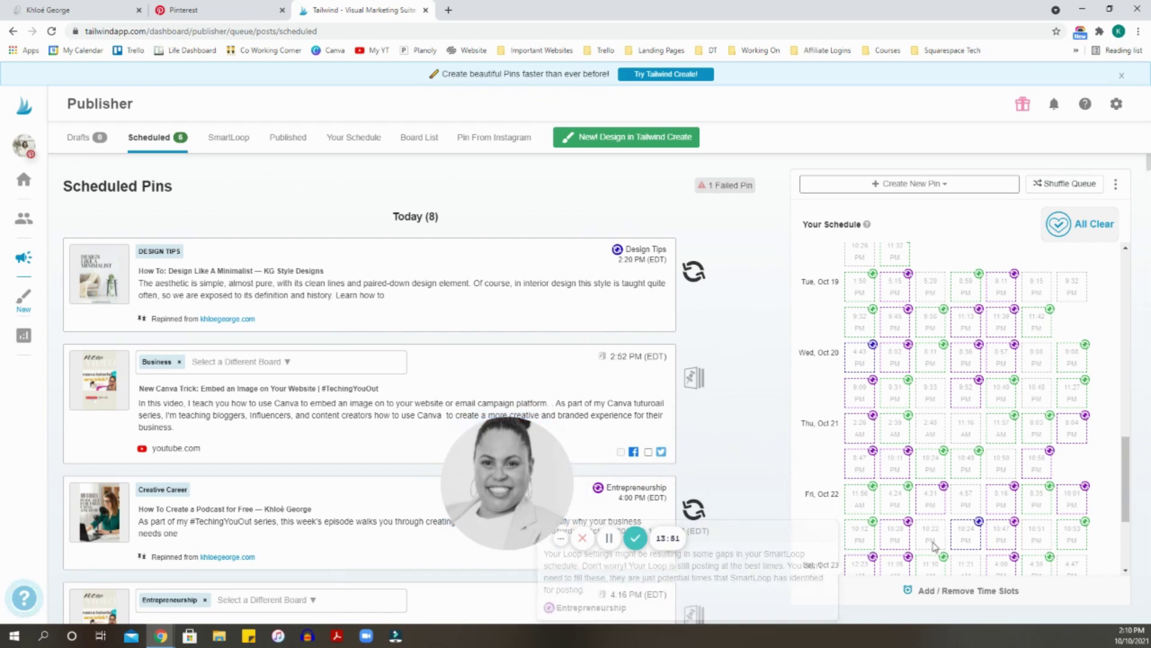
scroll(1061, 519, "up", 10)
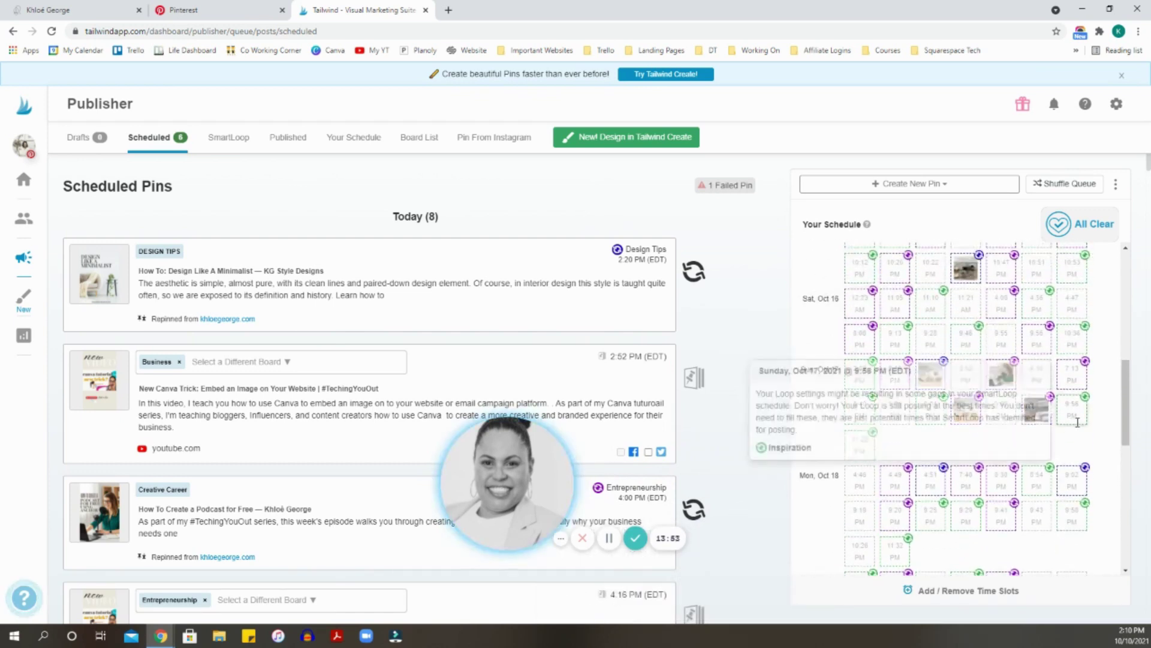
scroll(1108, 439, "up", 12)
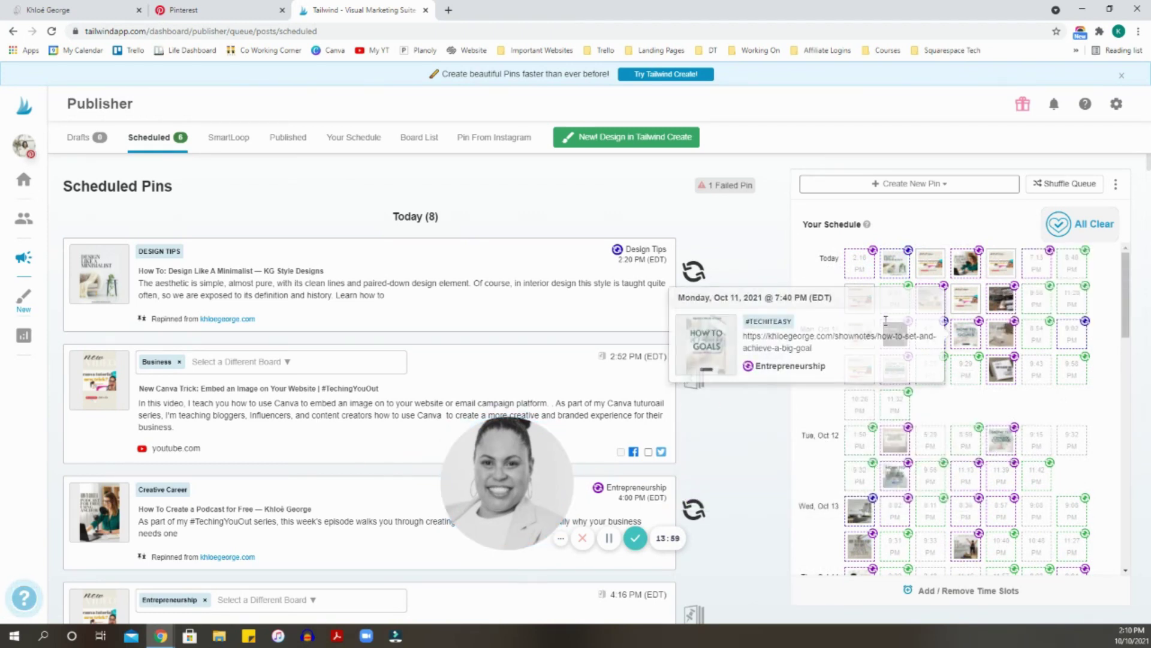
Examine the upcoming time slots' pin previews and the scheduled pins for today and tomorrow, including their assigned boards.
mouse_move(732, 377)
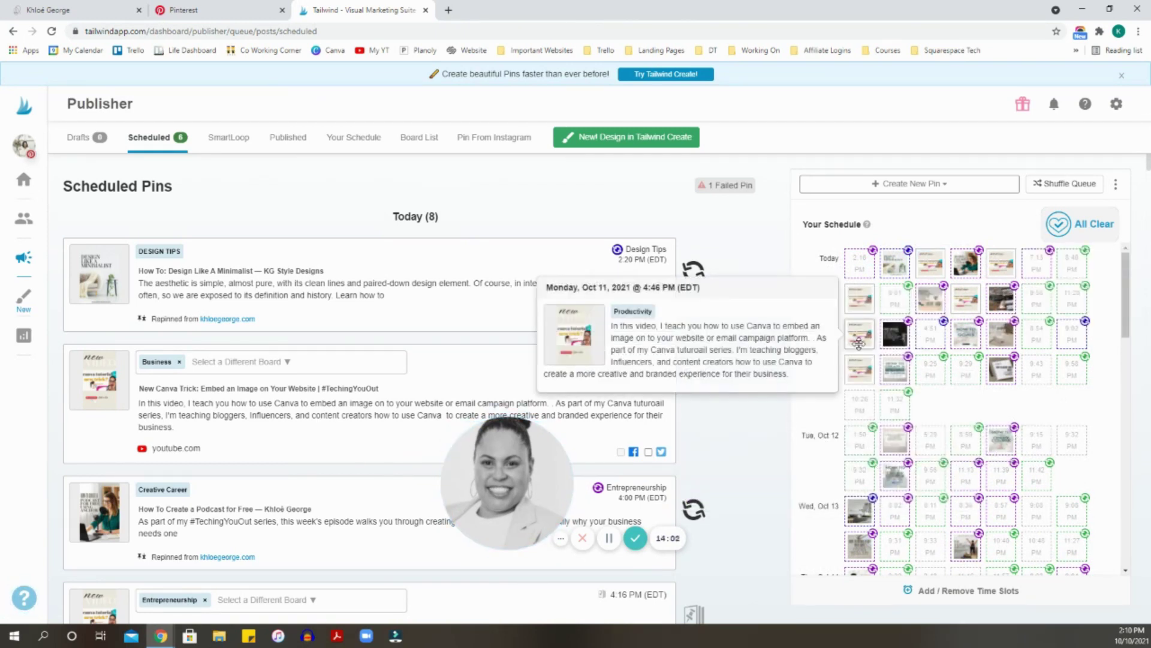
mouse_move(849, 312)
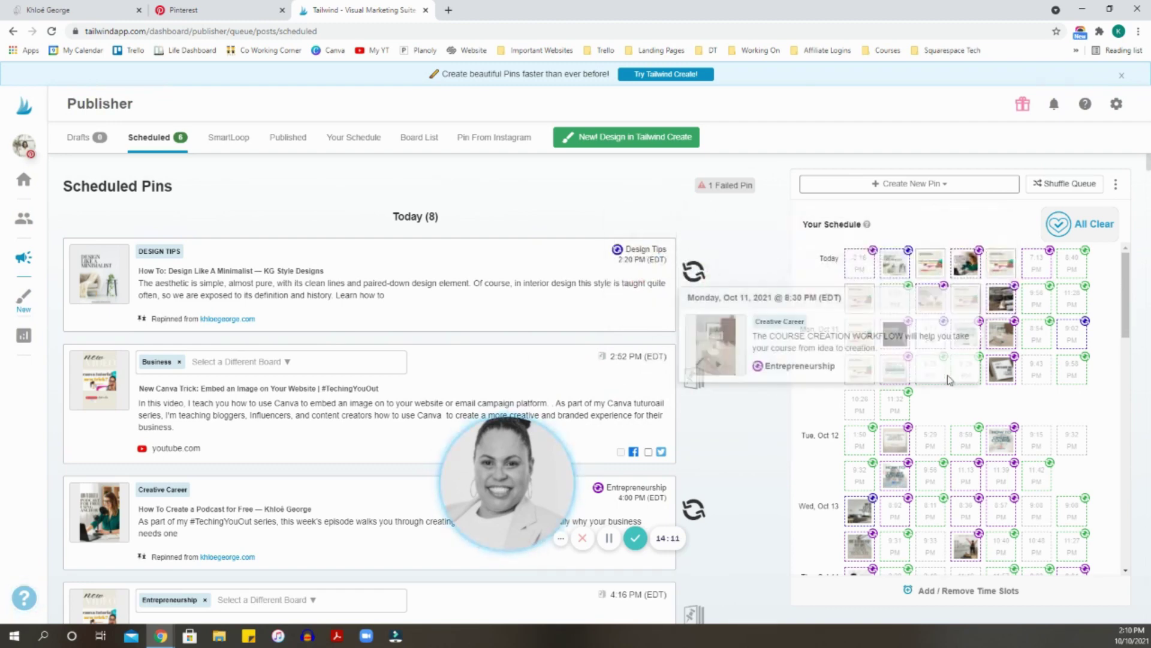
scroll(960, 359, "down", 5)
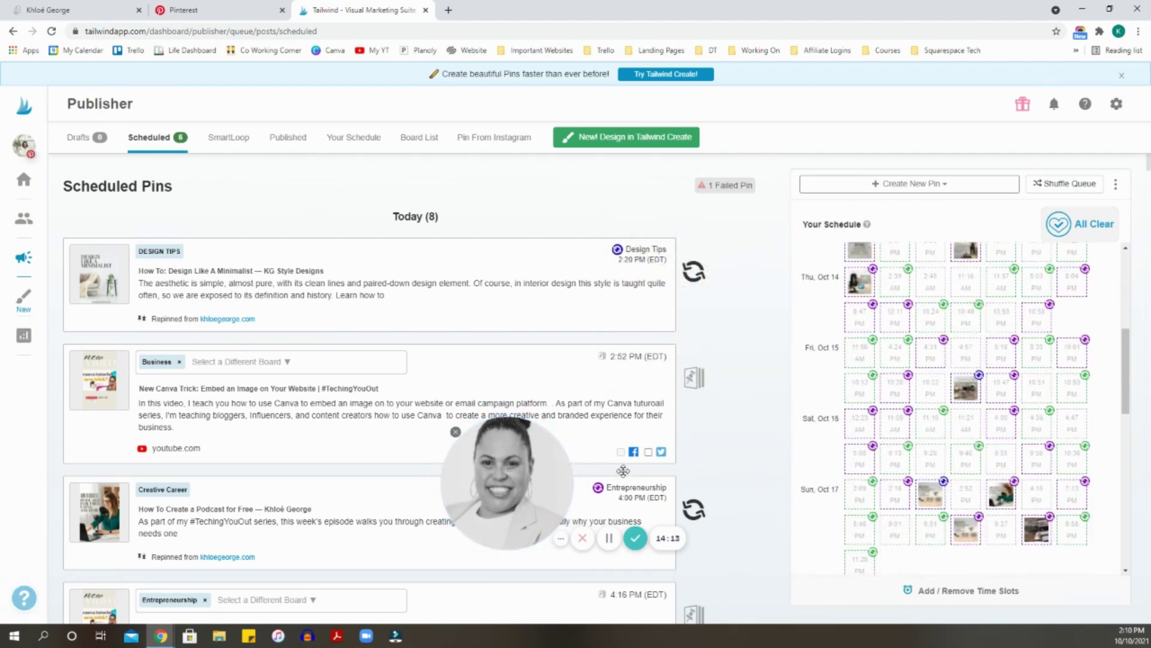
left_click_drag(495, 466, 933, 520)
mouse_move(295, 370)
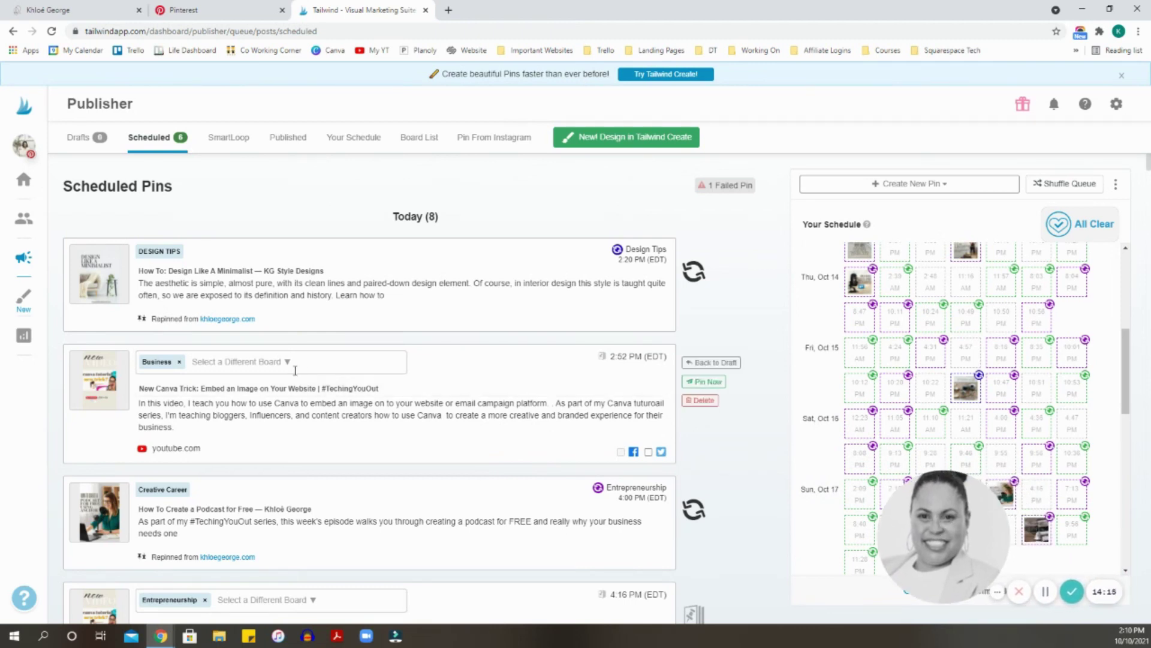
scroll(303, 378, "down", 1)
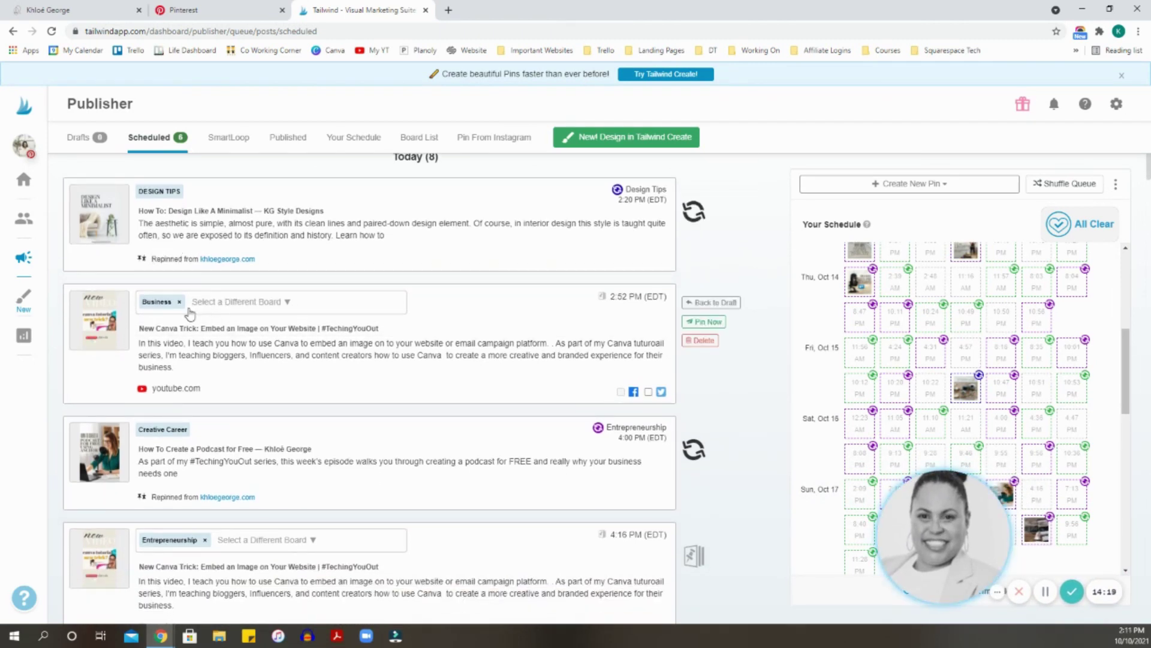
left_click(251, 305)
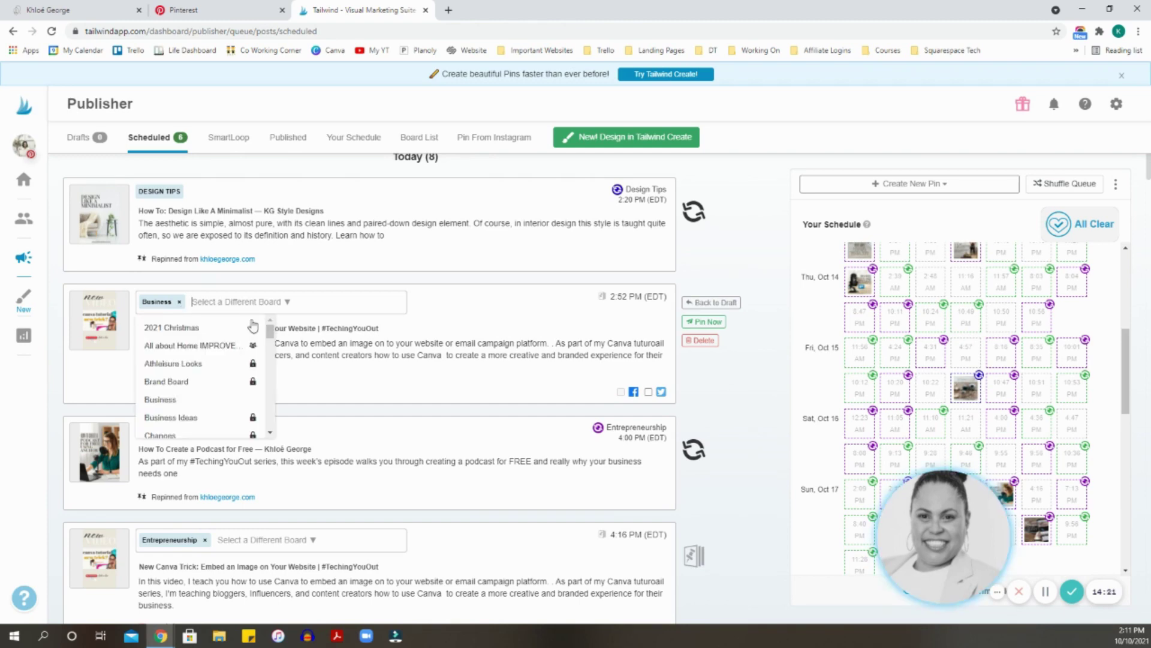
scroll(341, 384, "down", 5)
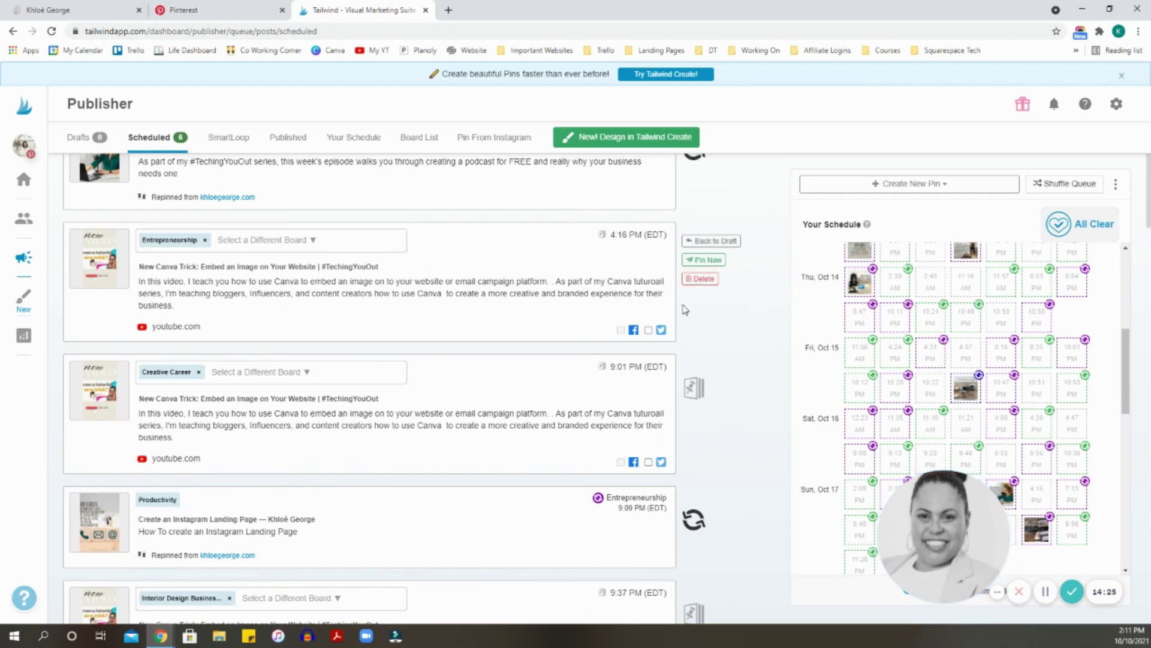
scroll(756, 366, "down", 5)
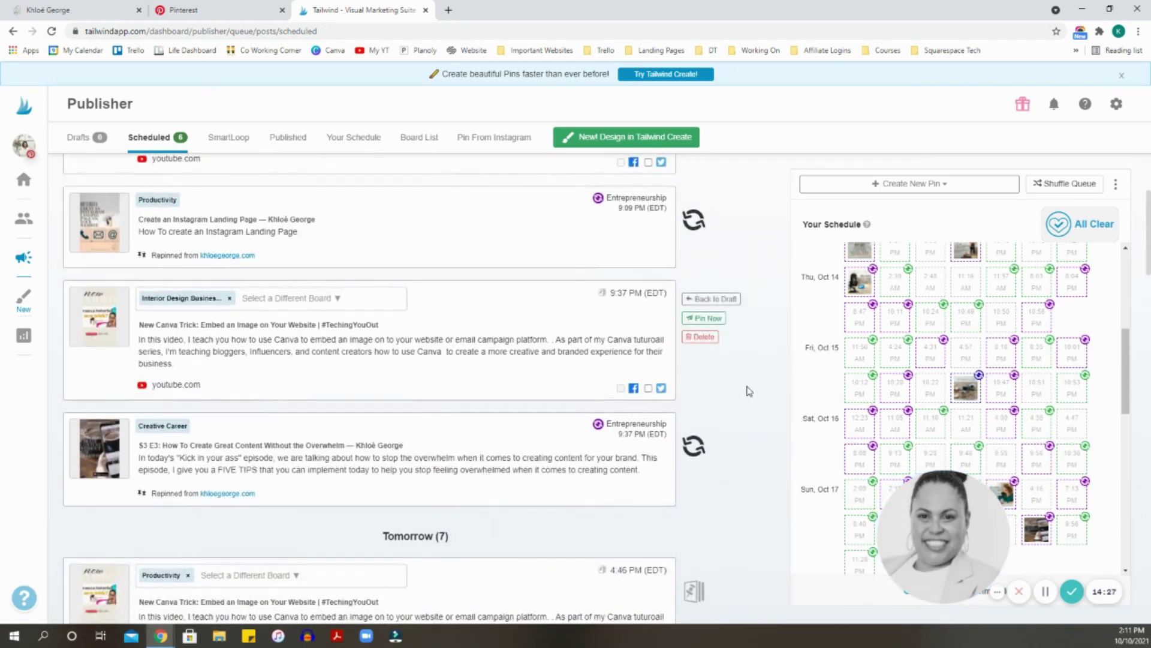
scroll(748, 391, "down", 8)
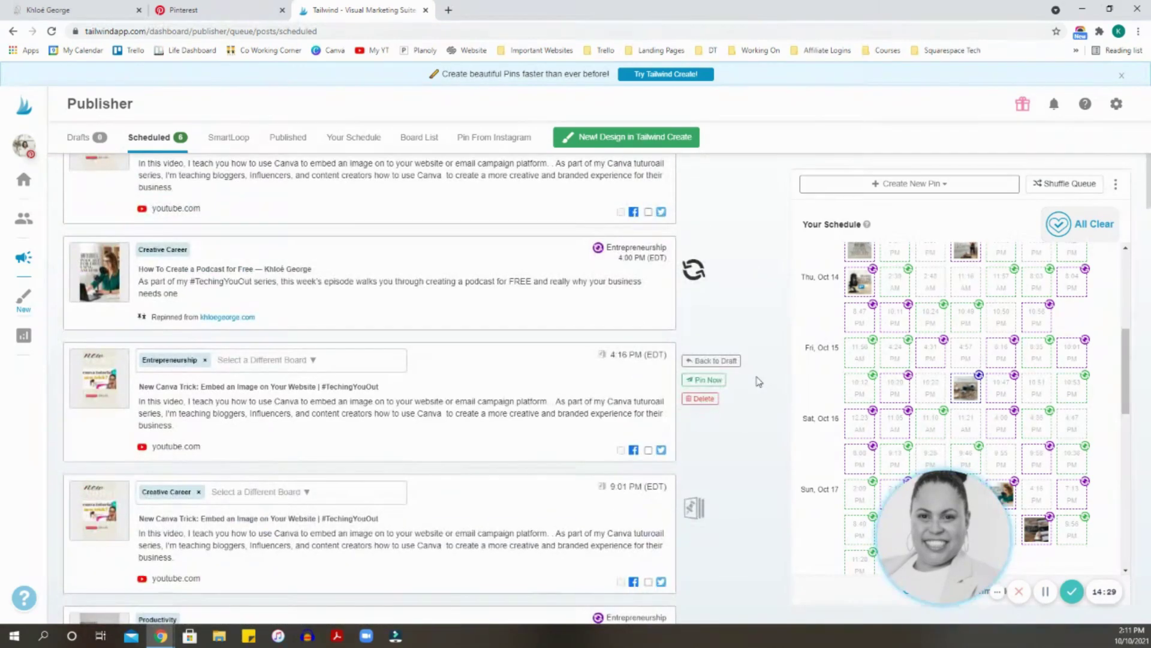
scroll(758, 382, "up", 15)
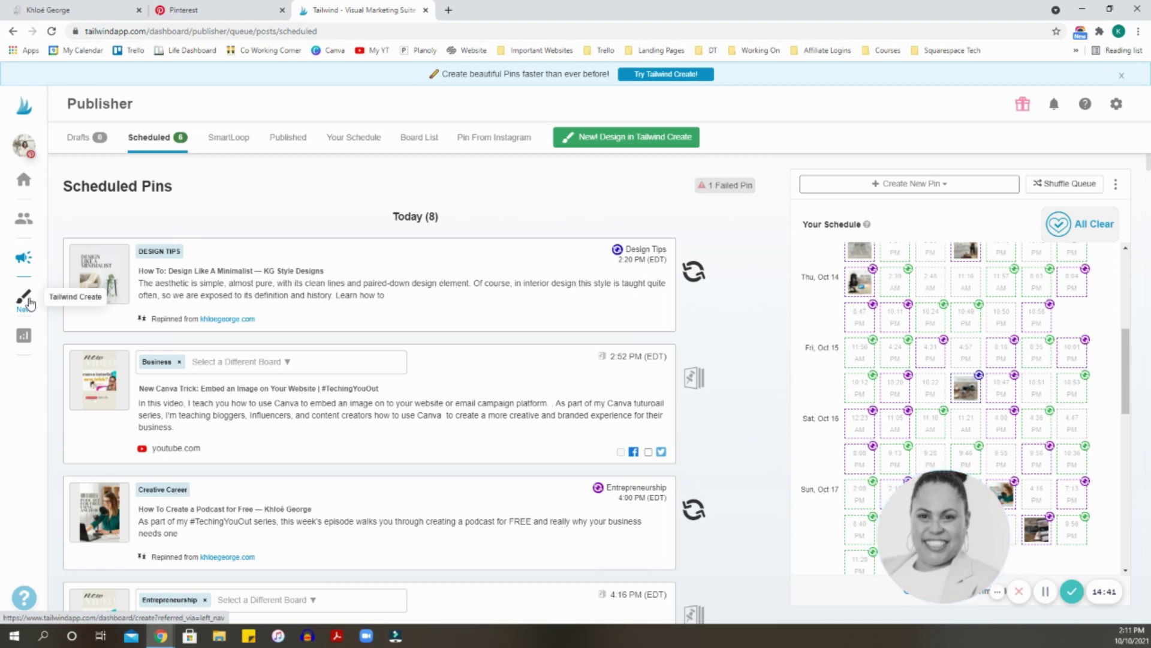
Review the Design Inspiration community's topics and guidelines in Tailwind Communities, and view the categories for finding a new community.
left_click(22, 220)
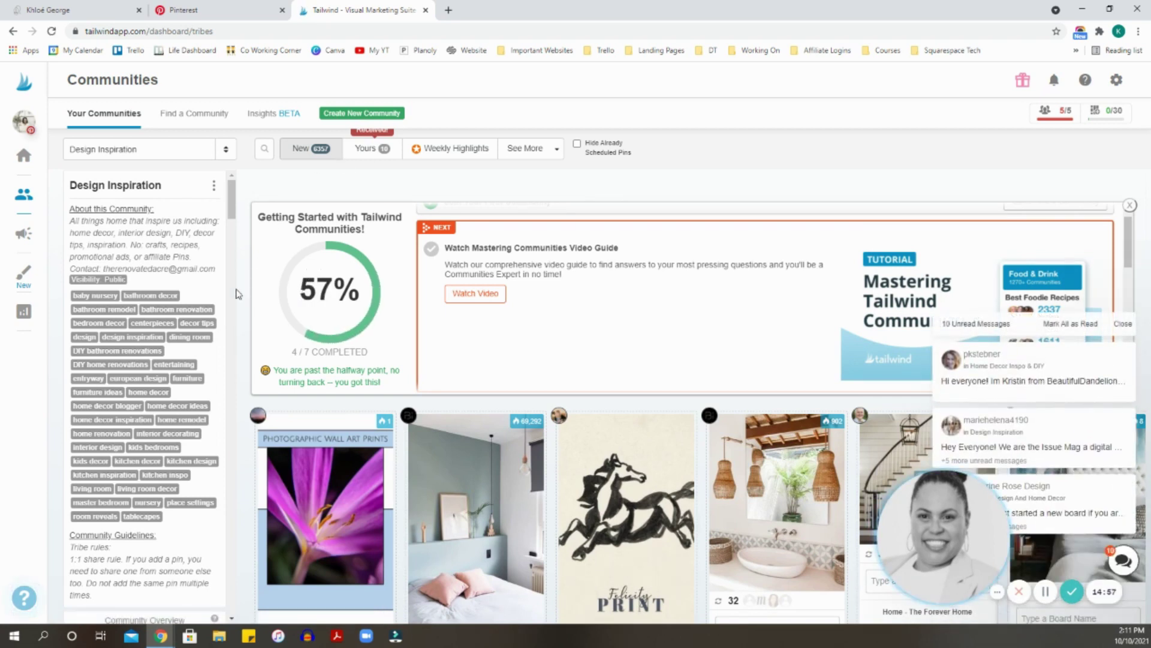
scroll(233, 297, "down", 2)
scroll(159, 209, "down", 1)
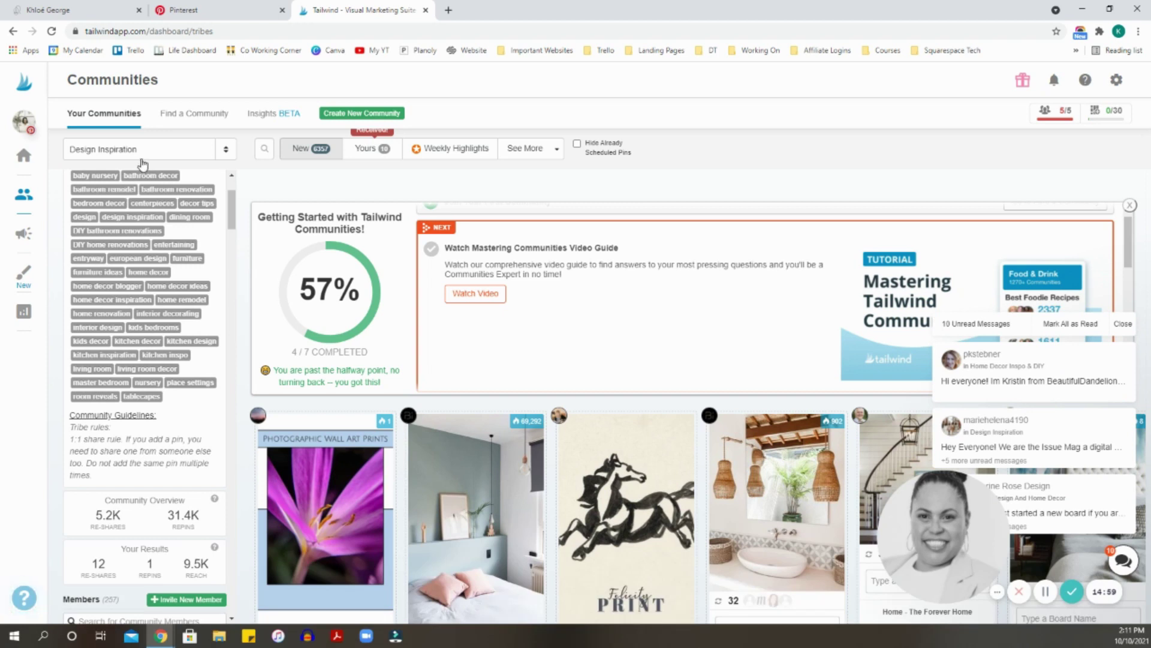
left_click(174, 155)
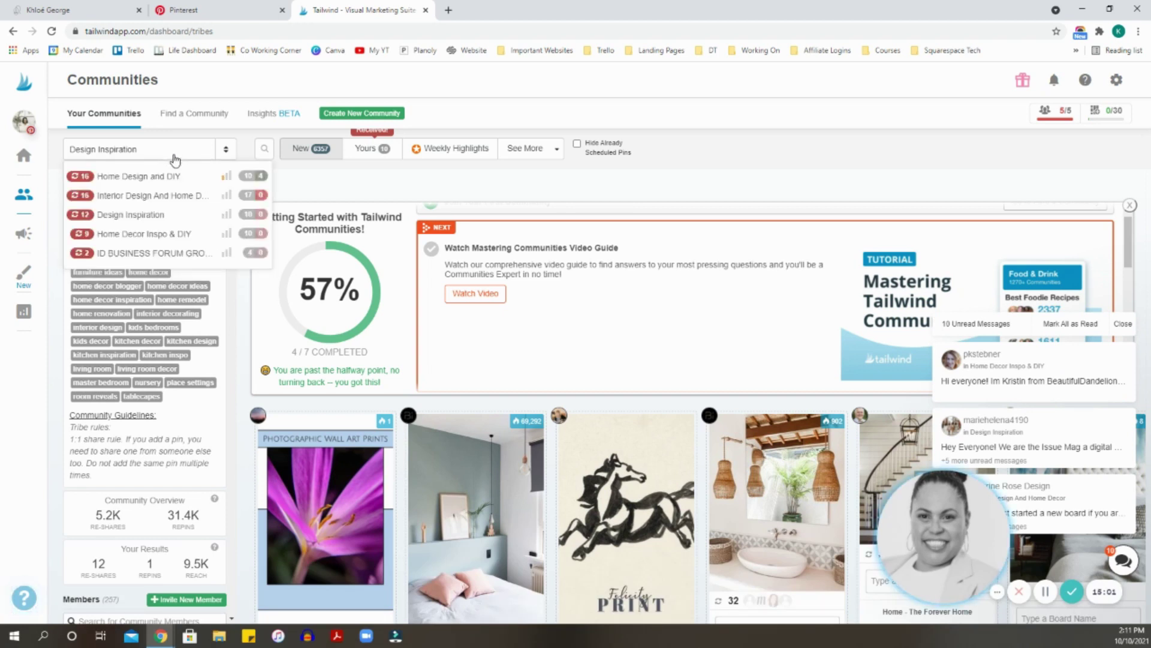
left_click(153, 215)
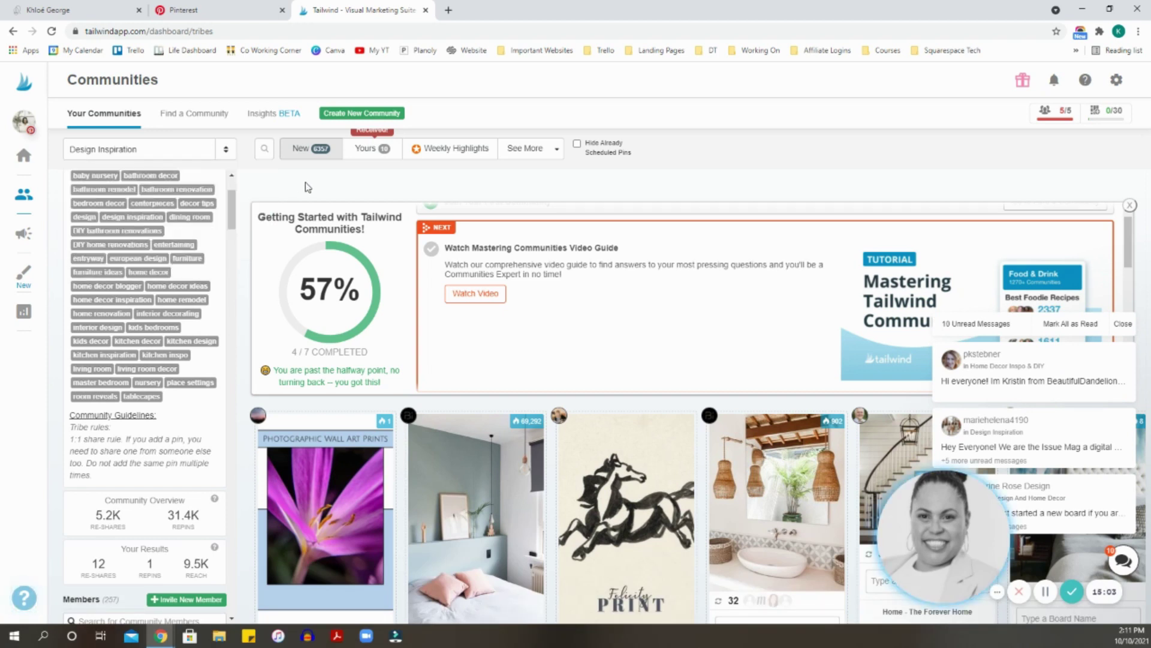
left_click(196, 115)
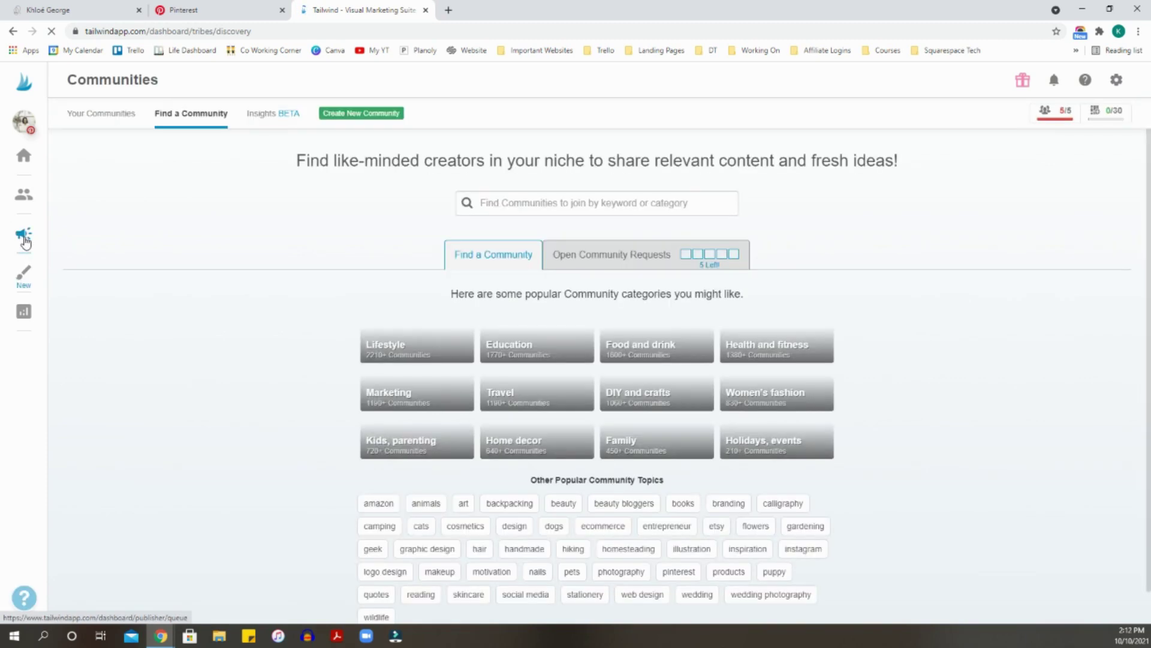
Upload the image "ig reel covers (6)" from Downloads to the Publisher as a new draft pin.
left_click(24, 240)
left_click(910, 184)
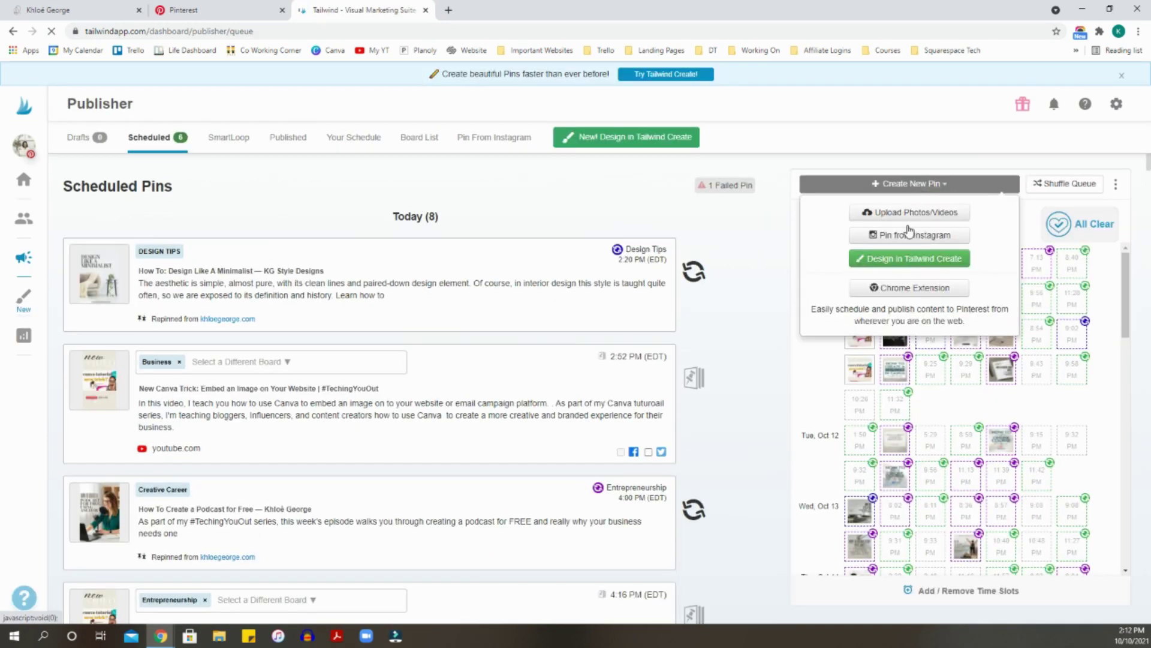
left_click(913, 217)
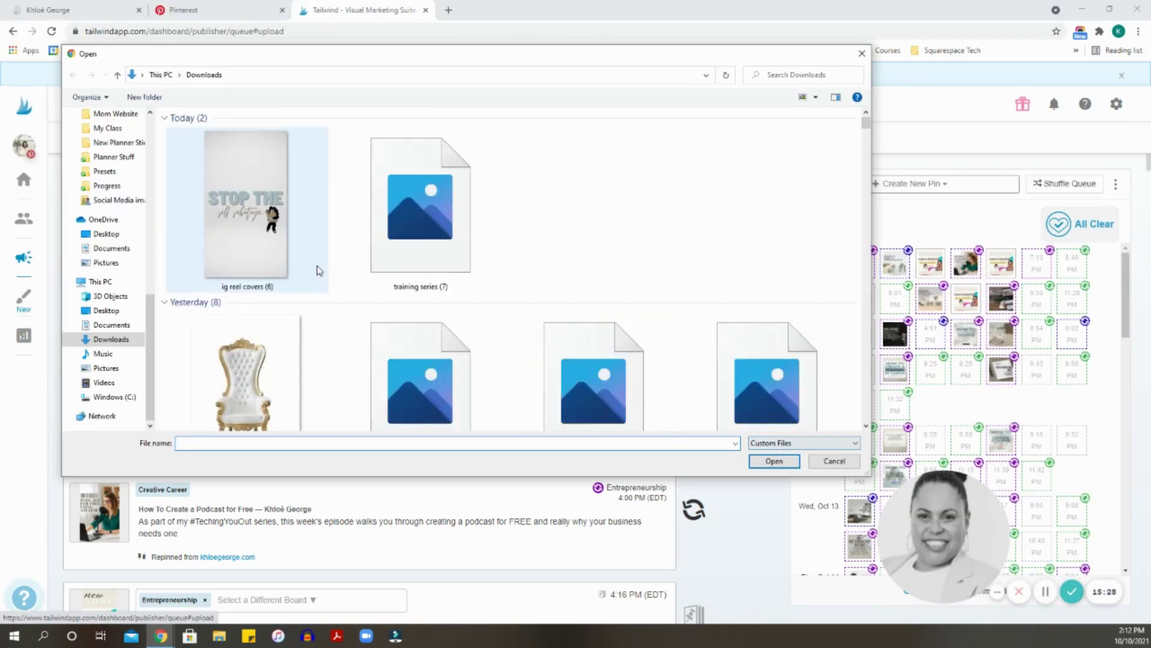
left_click(311, 264)
left_click(775, 462)
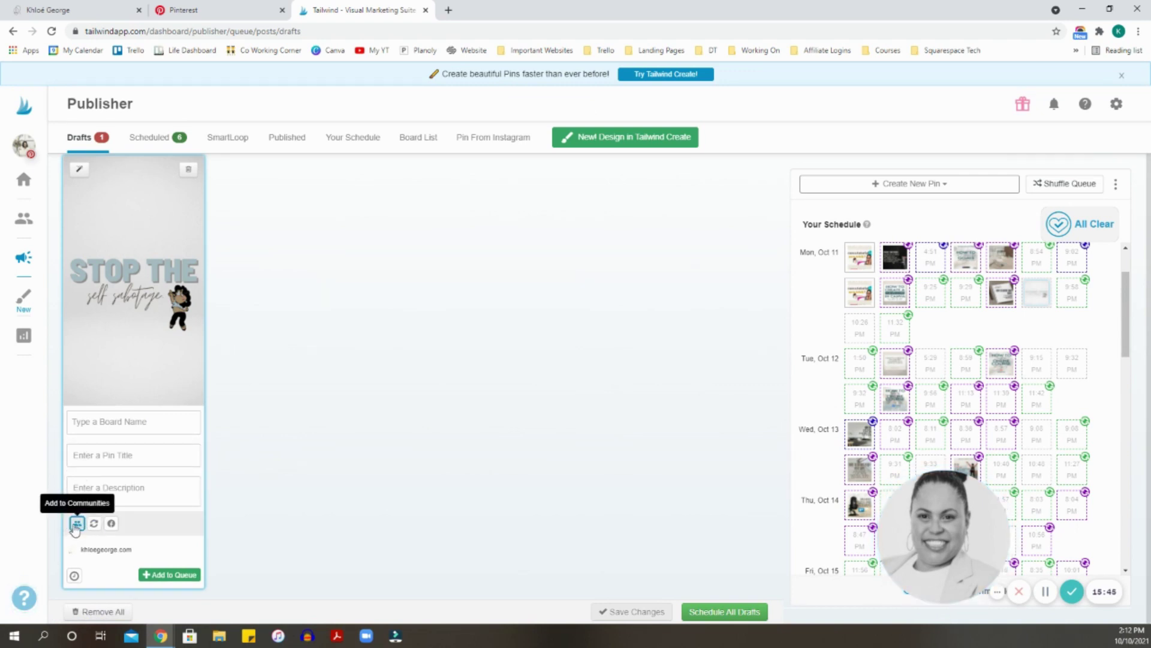
Title the draft pin "Youtube" so that it can be added to communities.
left_click(76, 525)
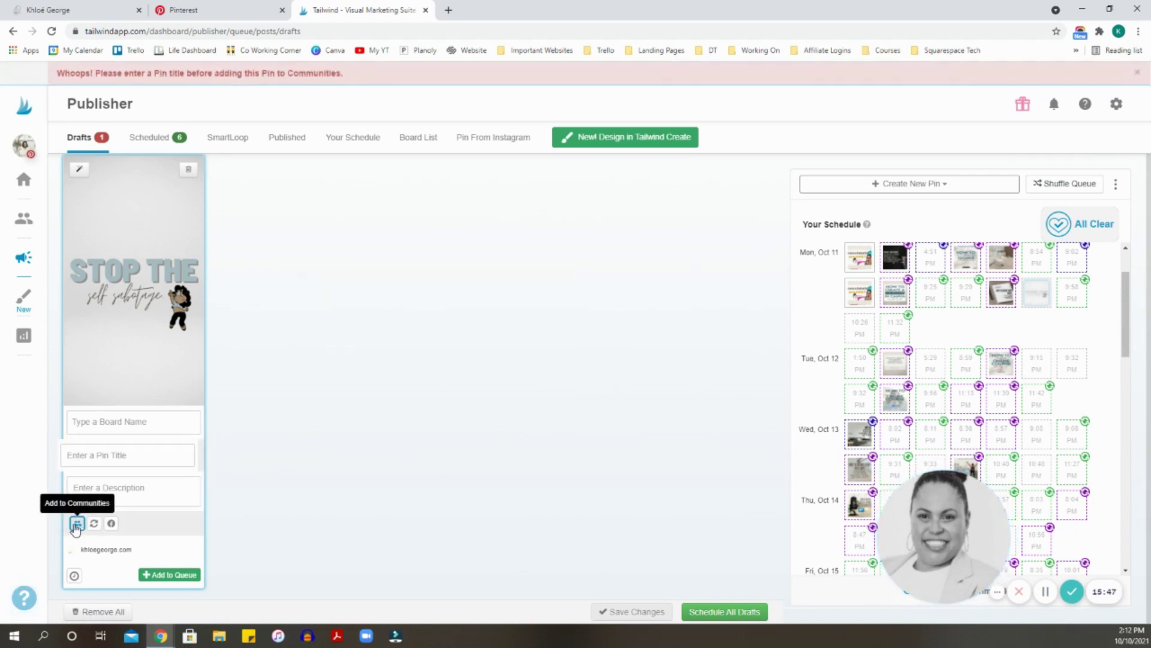
left_click(133, 455)
type("Youtube")
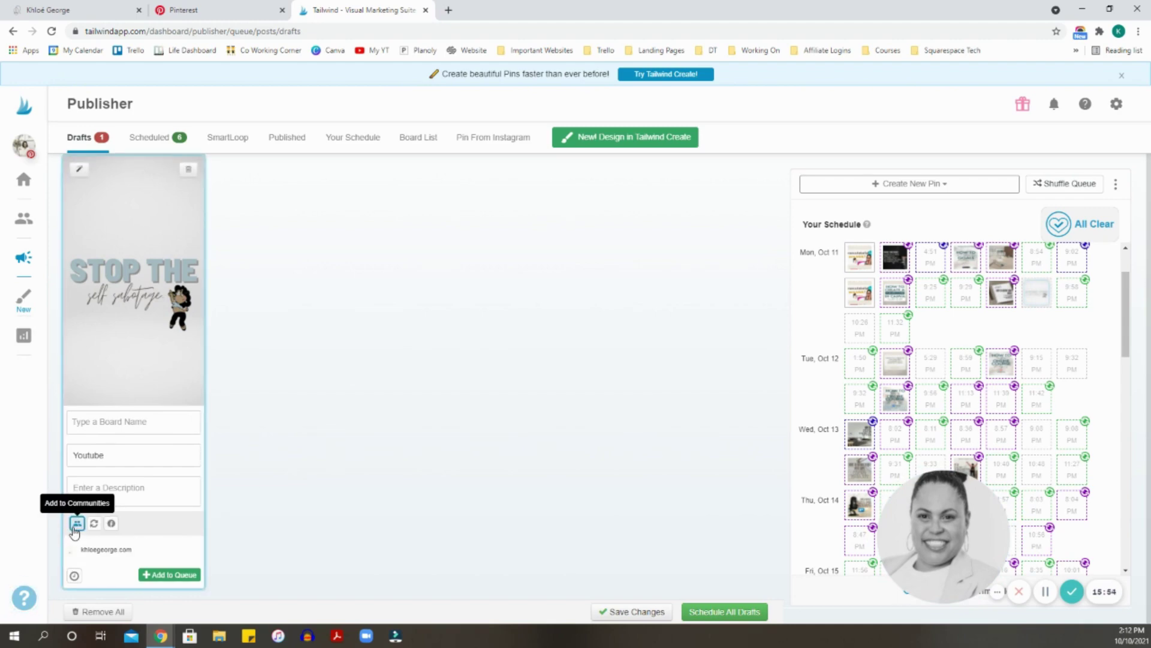
Choose to add the draft pin to communities after publishing, selecting Home Decor Inspo & DIY and Home Design and DIY.
left_click(75, 526)
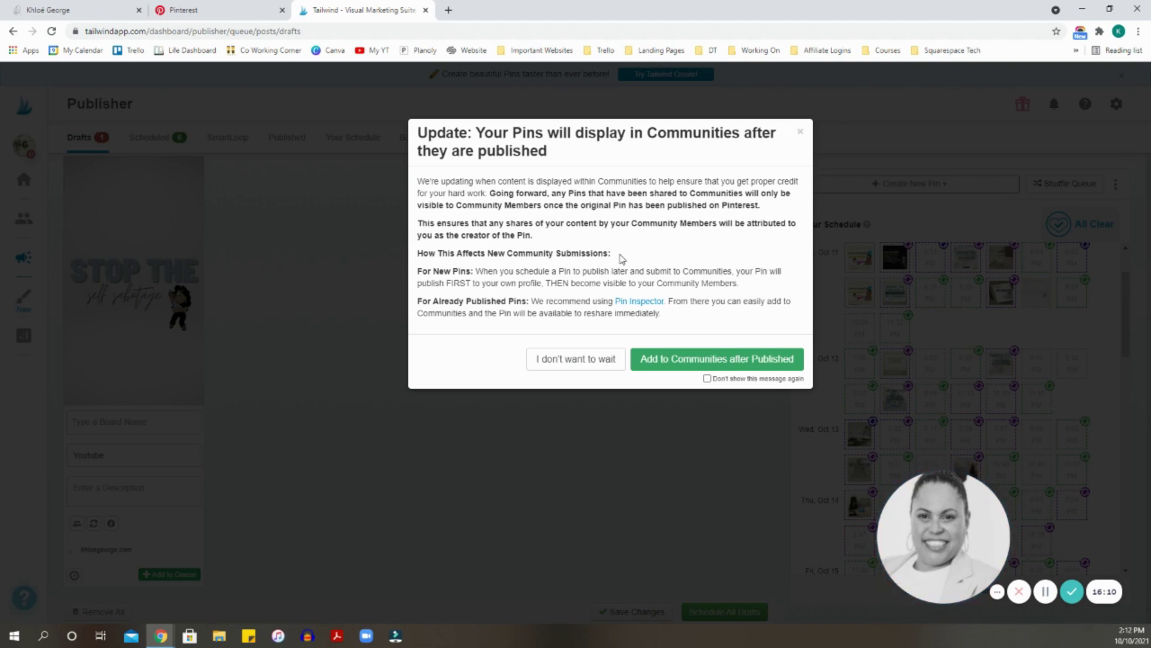
left_click(675, 363)
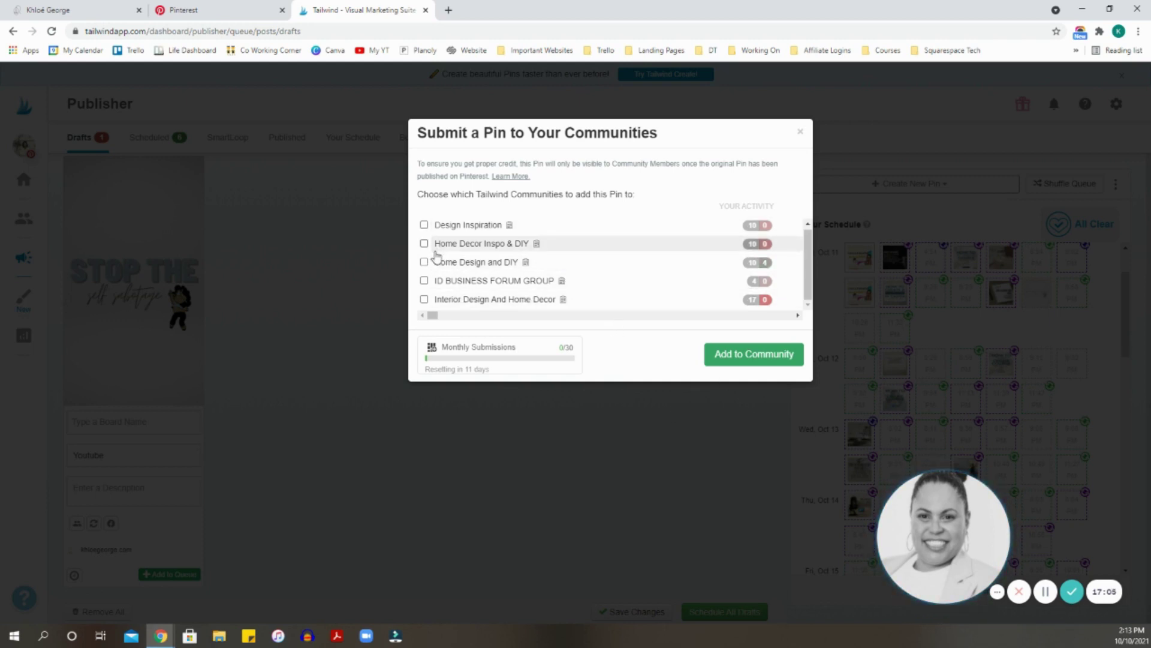
left_click(481, 249)
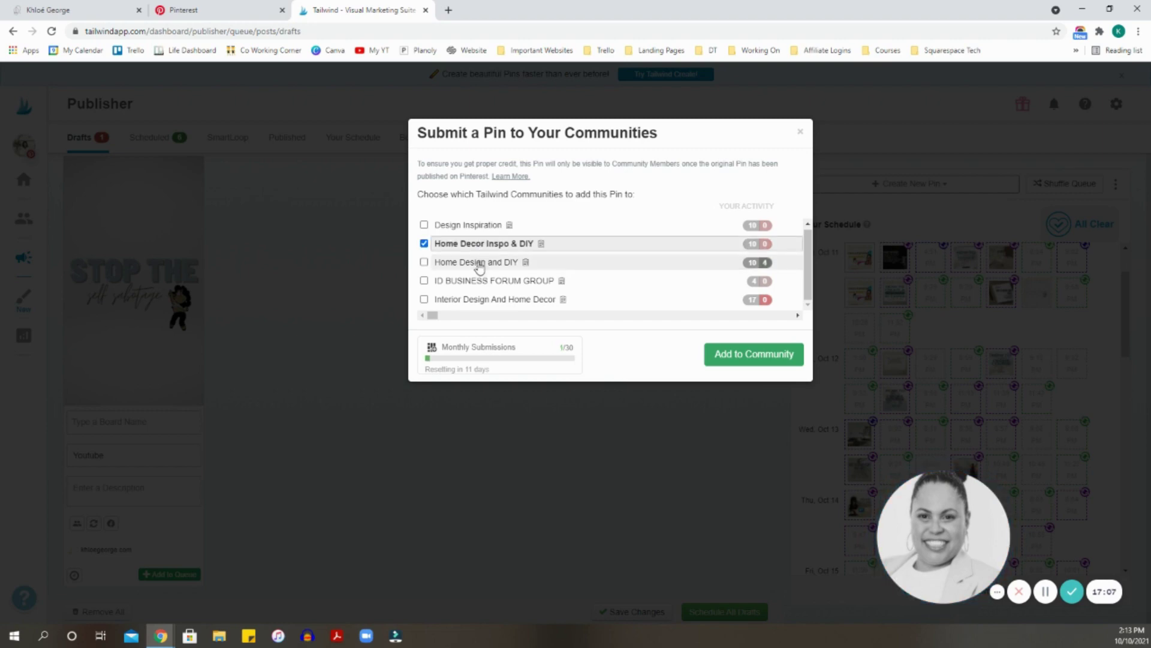
left_click(479, 262)
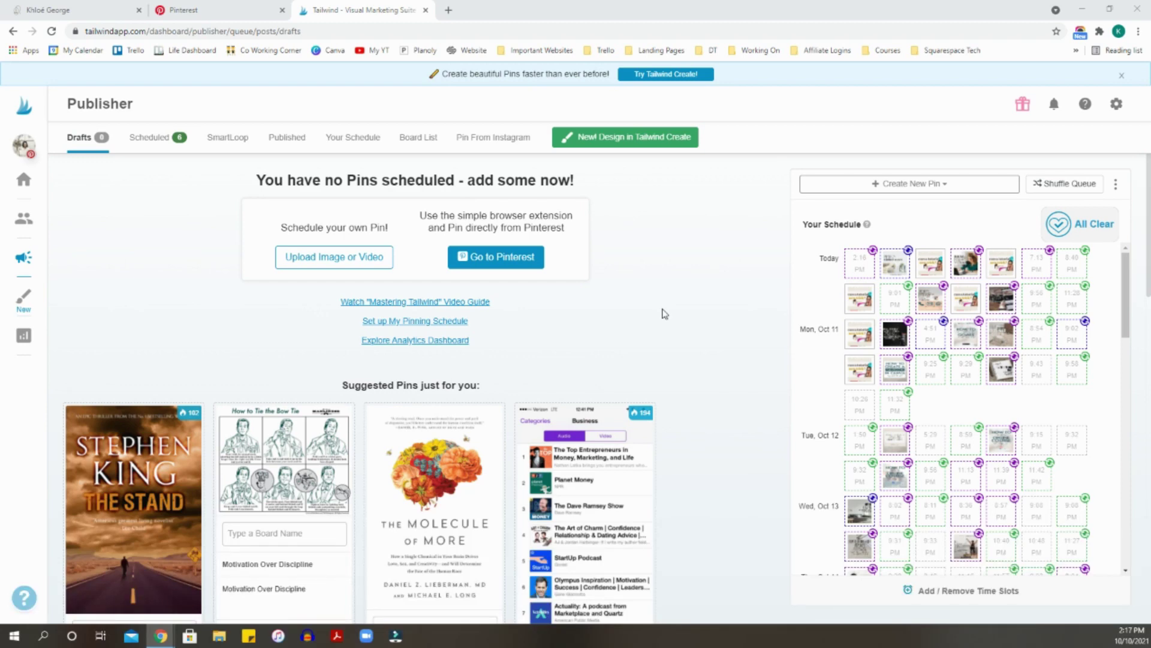
Assign the suggested pin "5 Tips to Structure Your Work Day and Stay Productive" to the Productivity board.
scroll(668, 311, "down", 1)
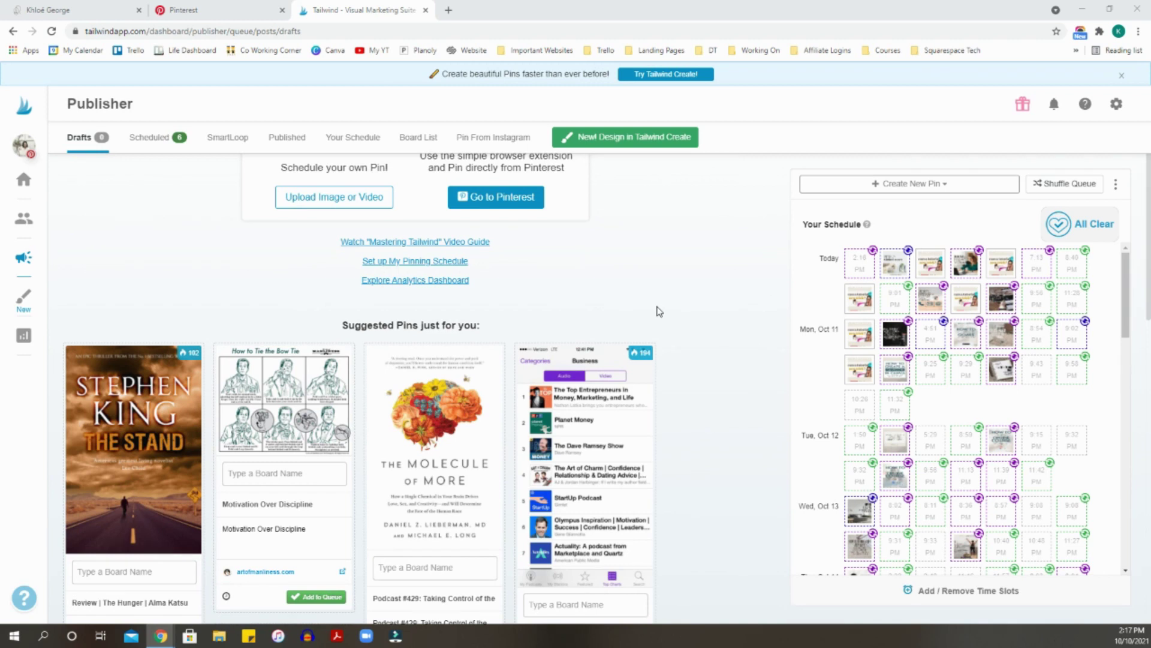
scroll(659, 311, "down", 1)
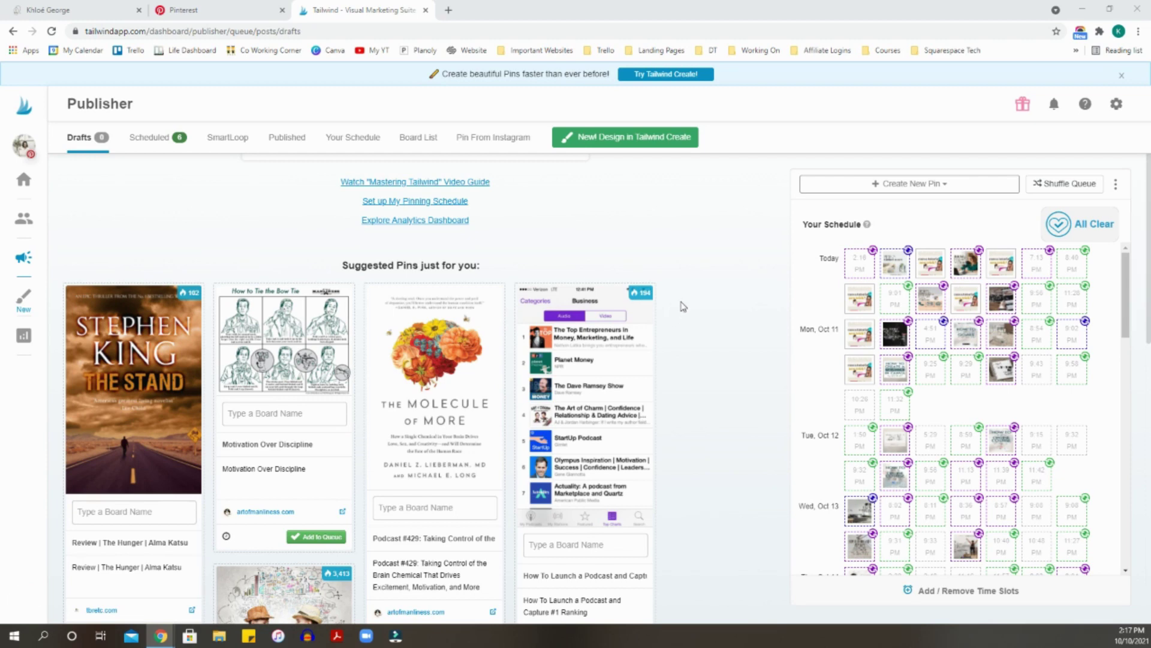
scroll(674, 304, "down", 1)
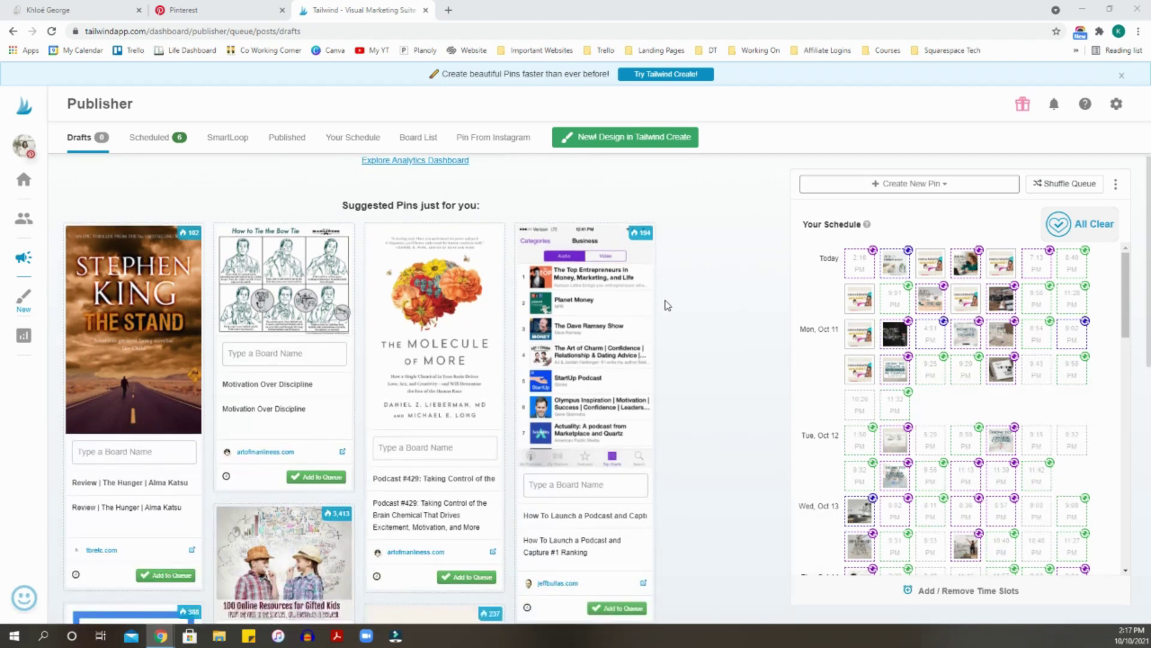
scroll(666, 306, "down", 1)
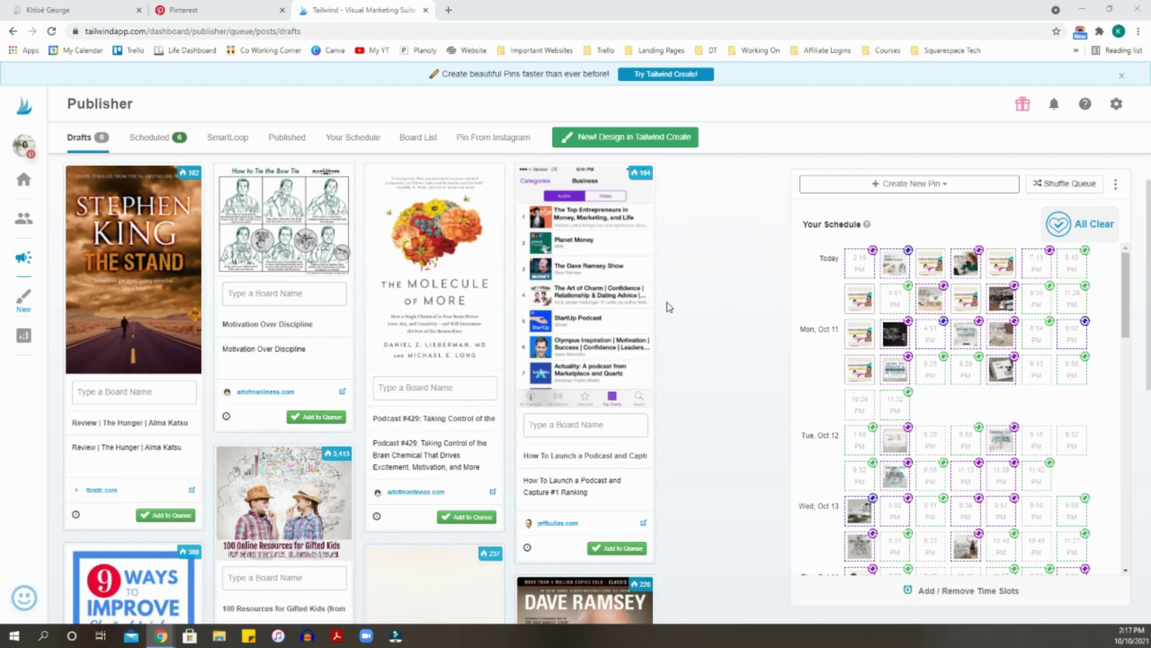
scroll(669, 307, "down", 5)
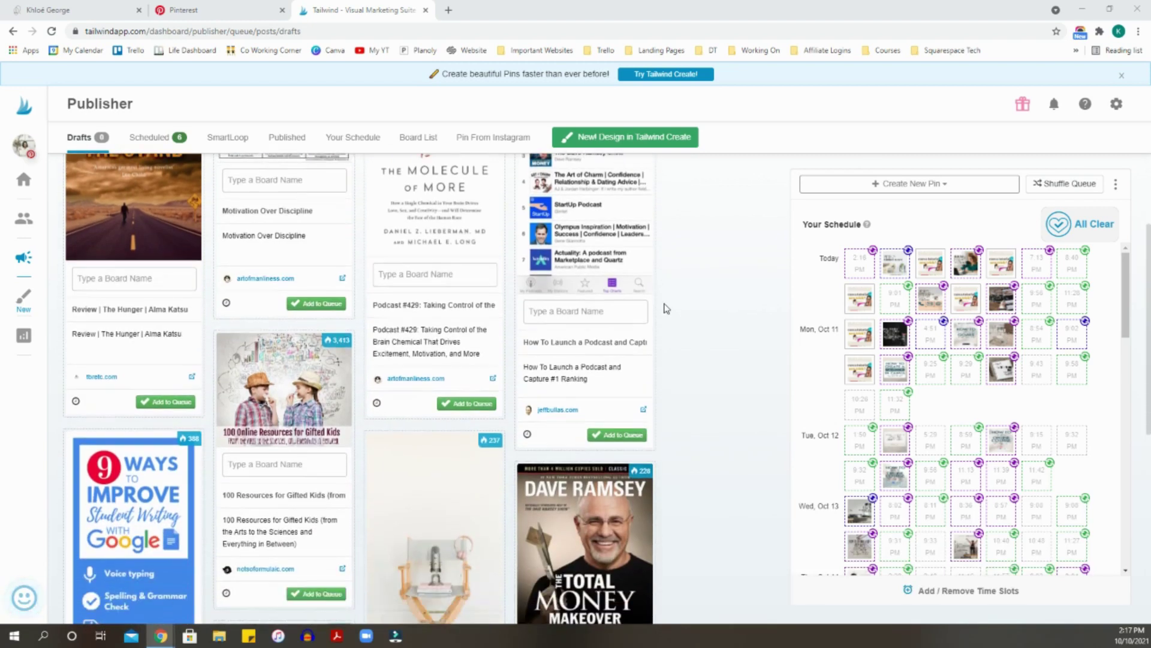
scroll(600, 368, "down", 1)
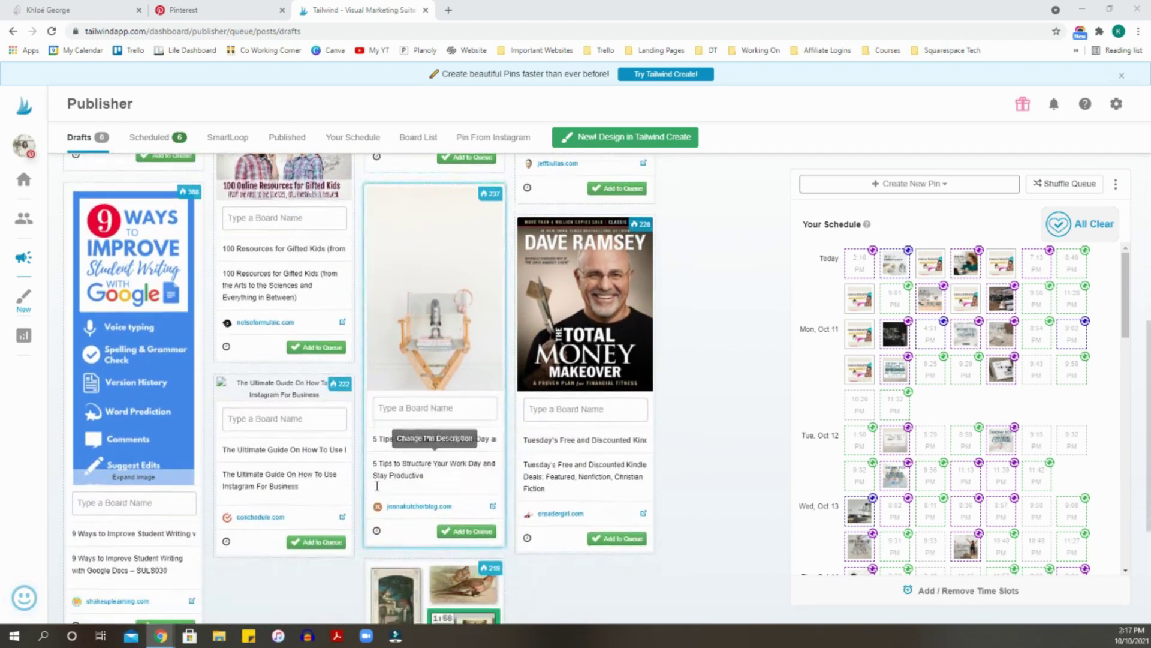
left_click(426, 439)
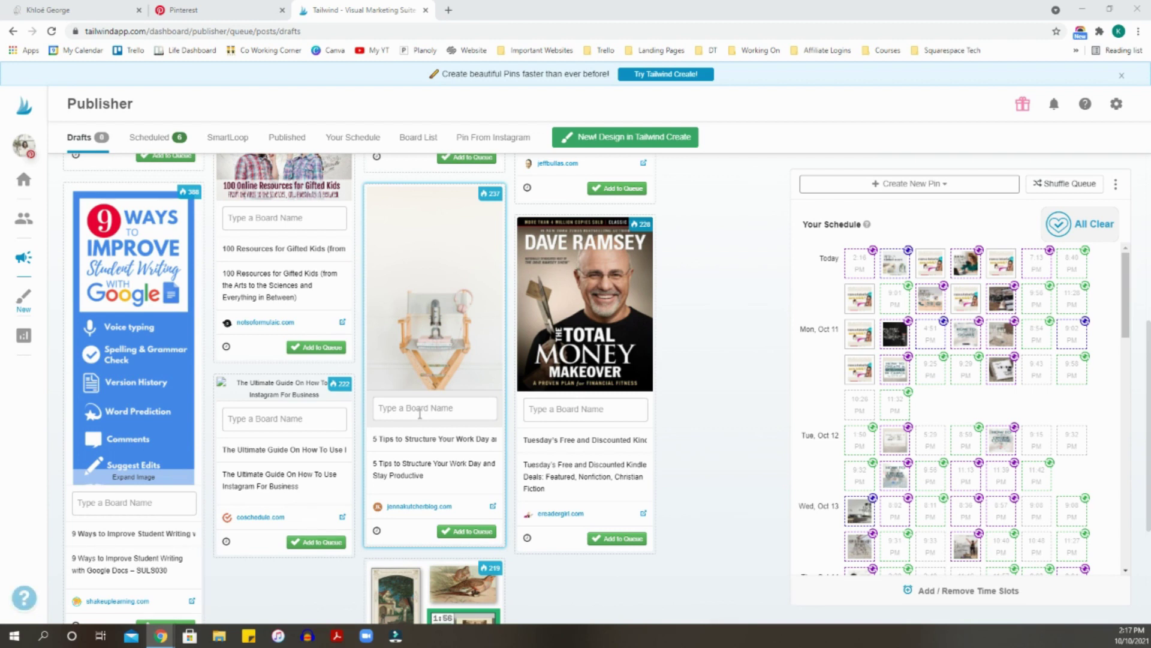
left_click(419, 409)
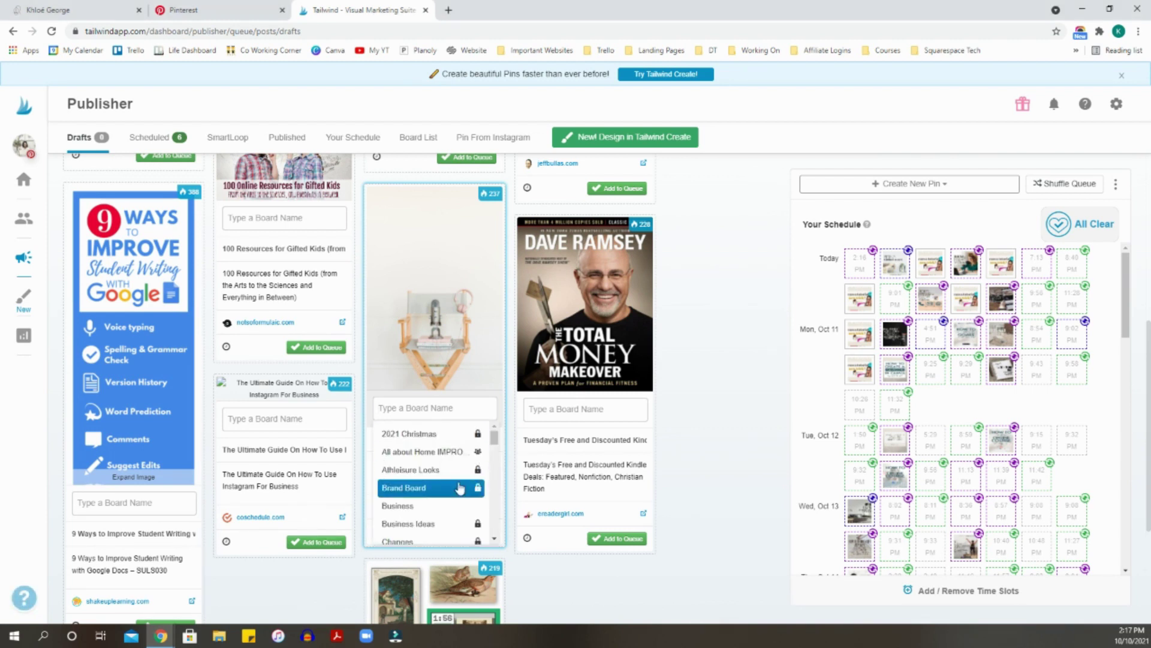
scroll(458, 488, "down", 1)
scroll(457, 489, "down", 5)
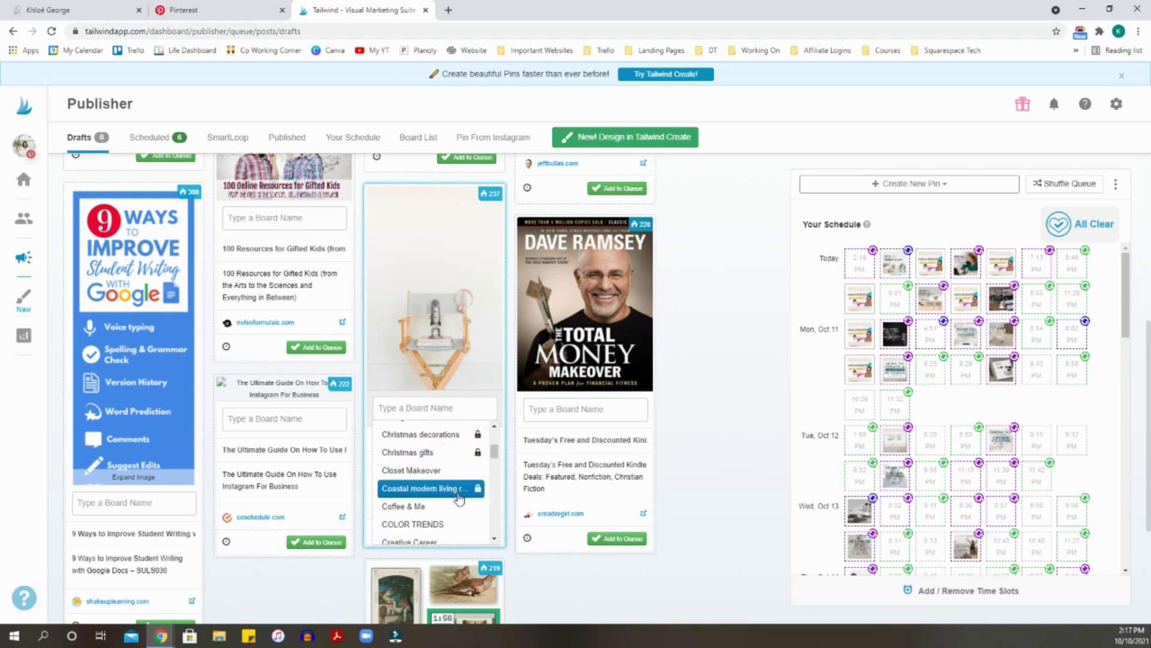
scroll(440, 491, "down", 6)
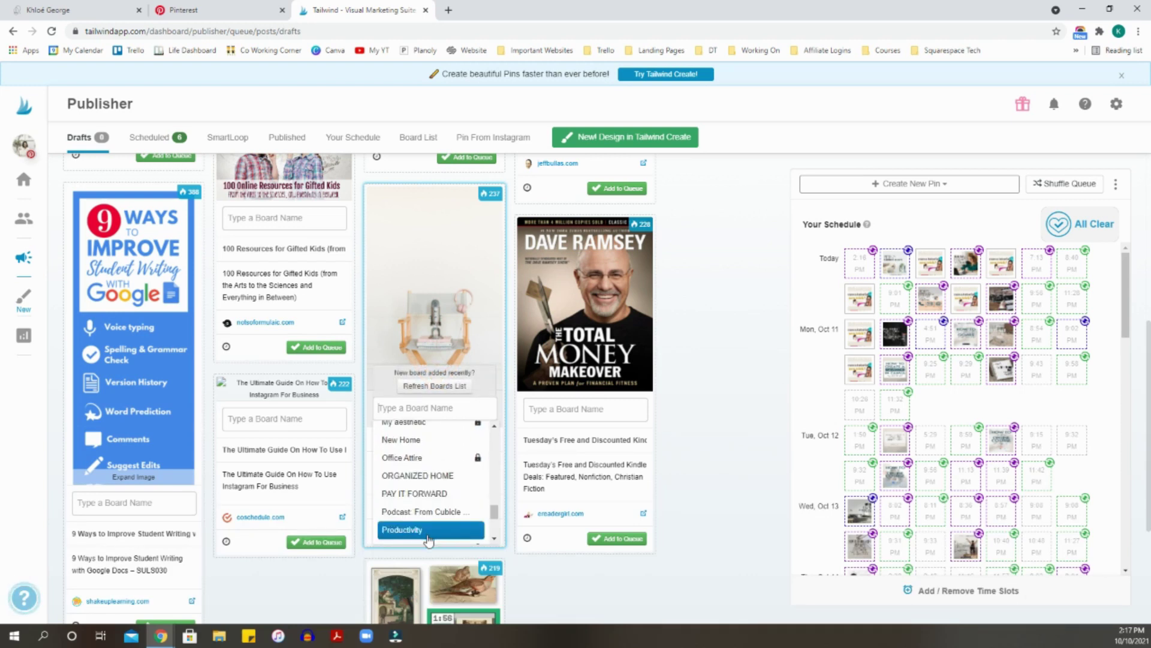
left_click(409, 530)
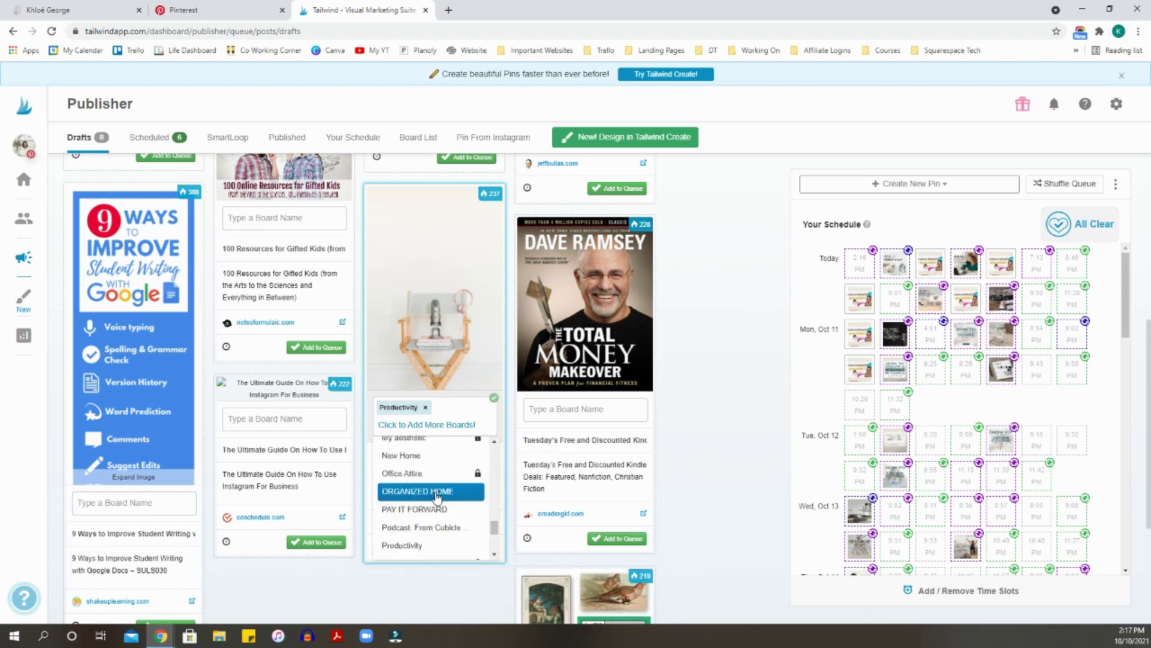
Add the Entrepreneurship and Business boards to the pin "5 Tips to Structure Your Work Day and Stay Productive" and add it to the queue.
scroll(440, 493, "up", 8)
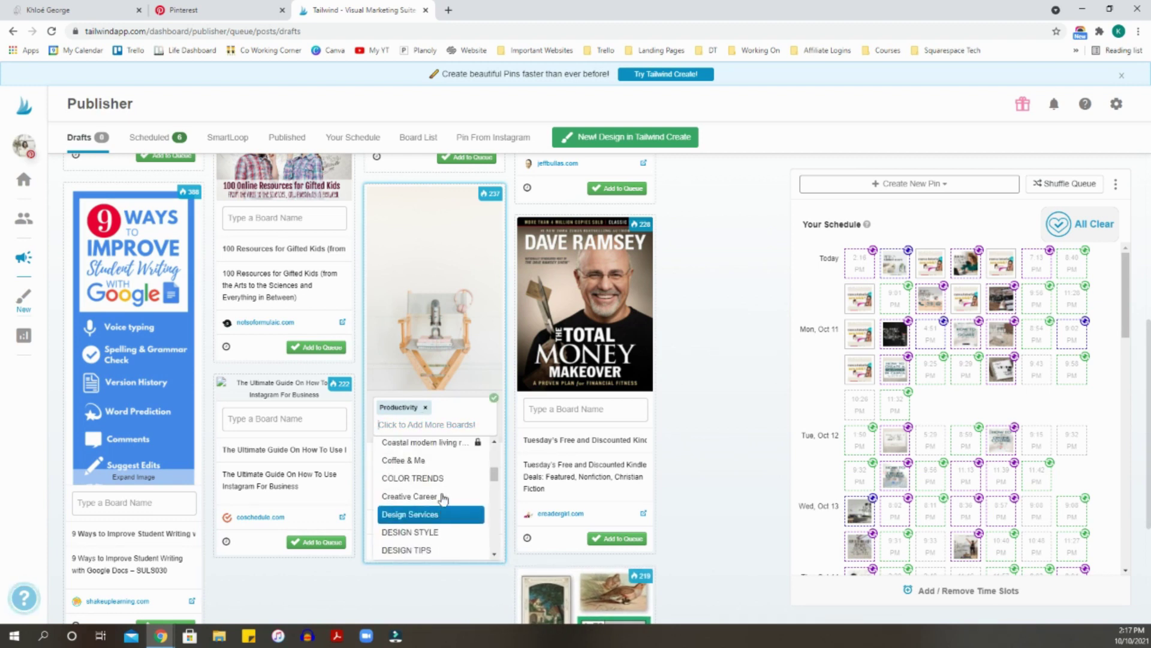
left_click(420, 533)
left_click(432, 441)
scroll(450, 532, "up", 10)
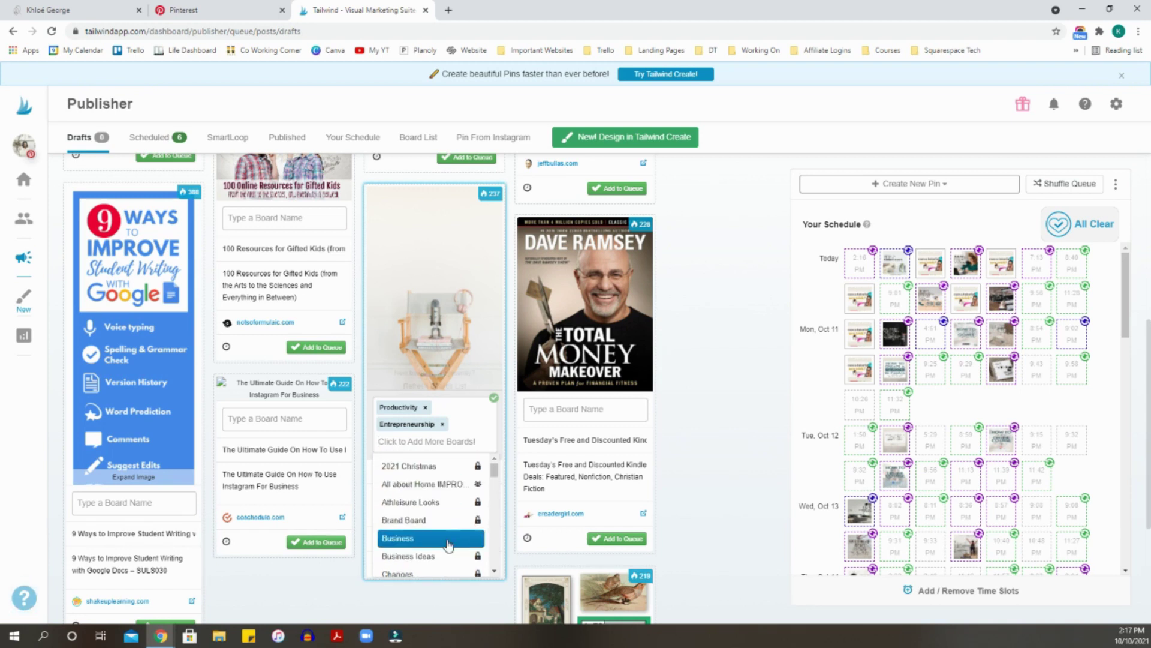
left_click(451, 538)
scroll(467, 515, "down", 1)
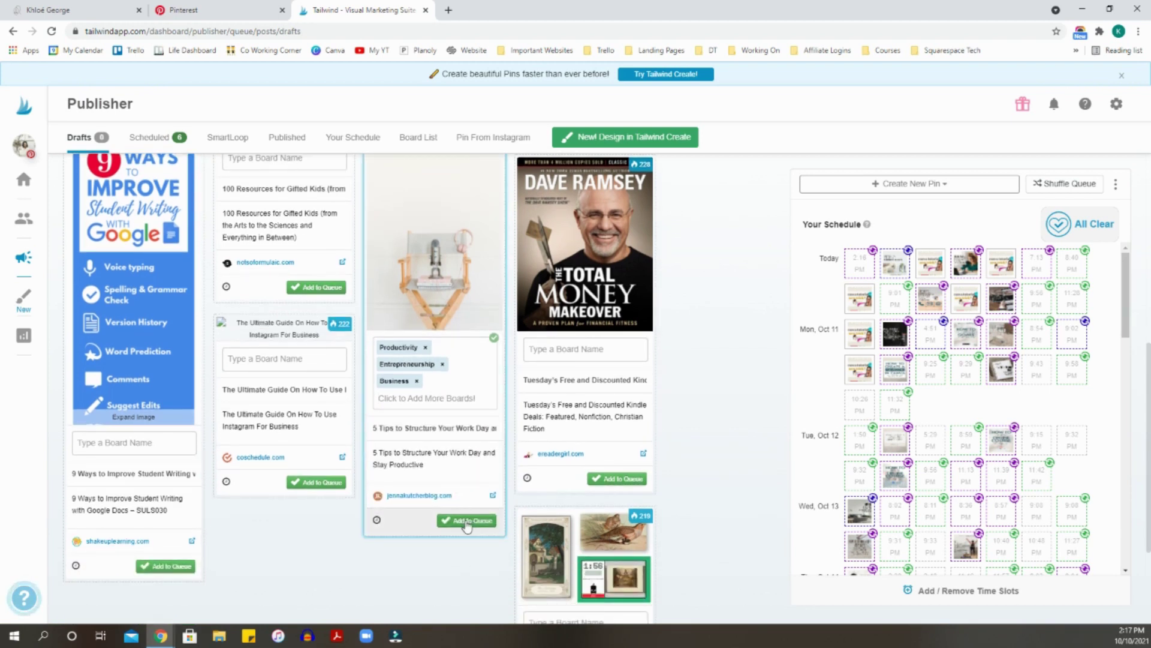
mouse_move(843, 384)
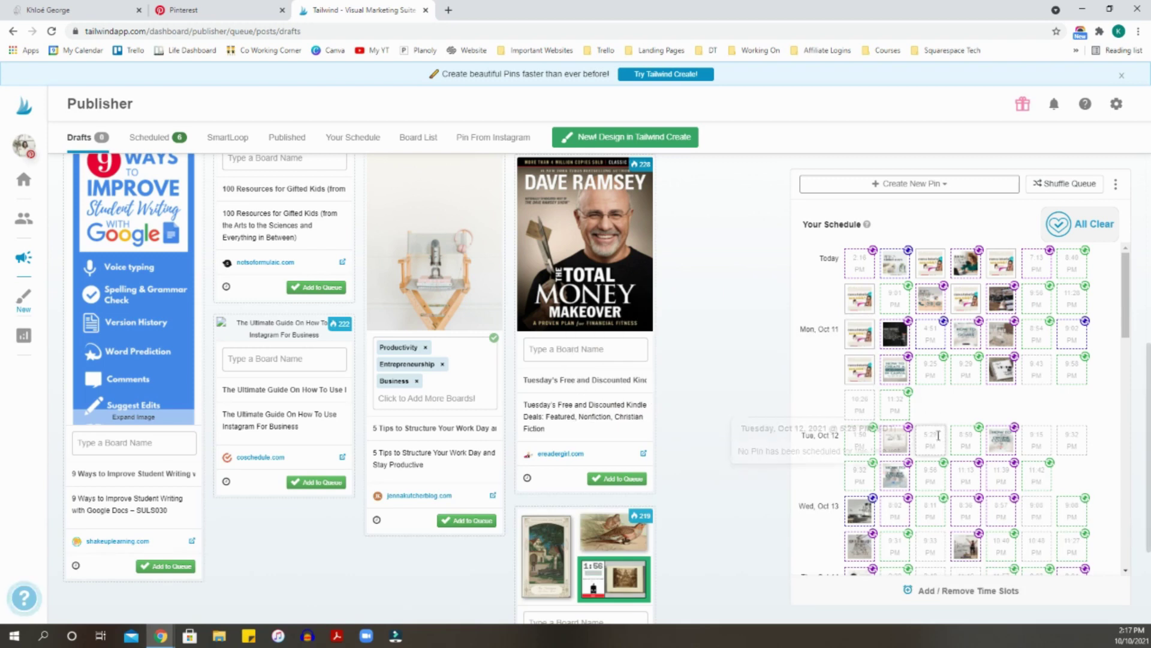
left_click(464, 523)
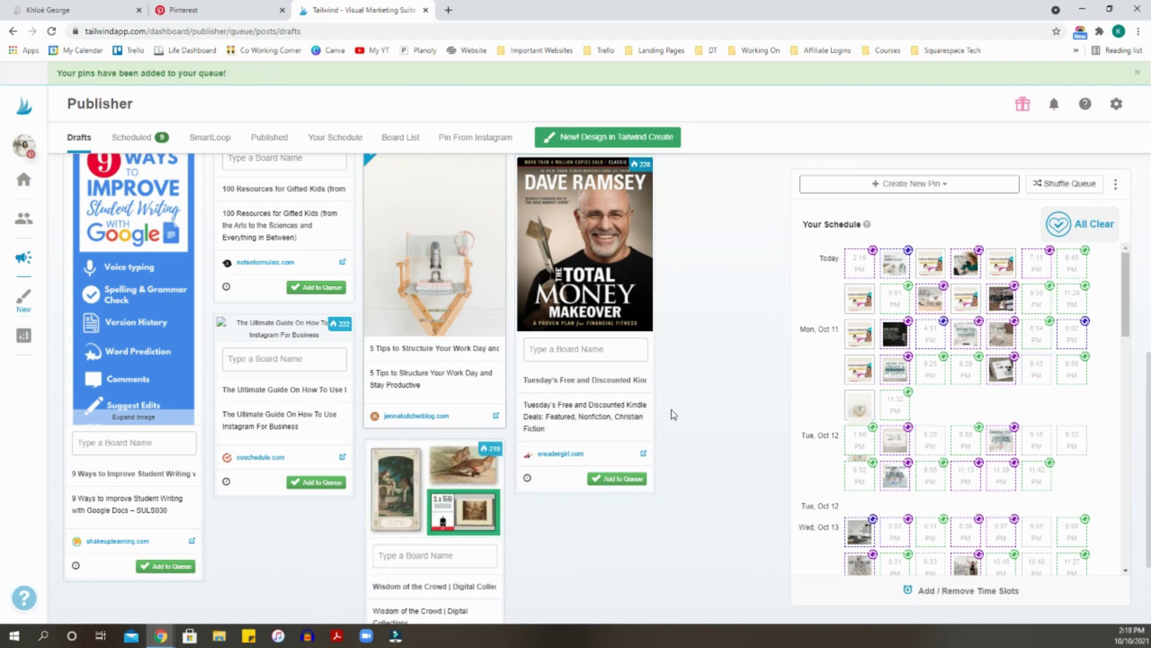
Assign the suggested pin "How To Launch a Podcast and Capture #1 Ranking" to the Business board.
scroll(673, 413, "down", 2)
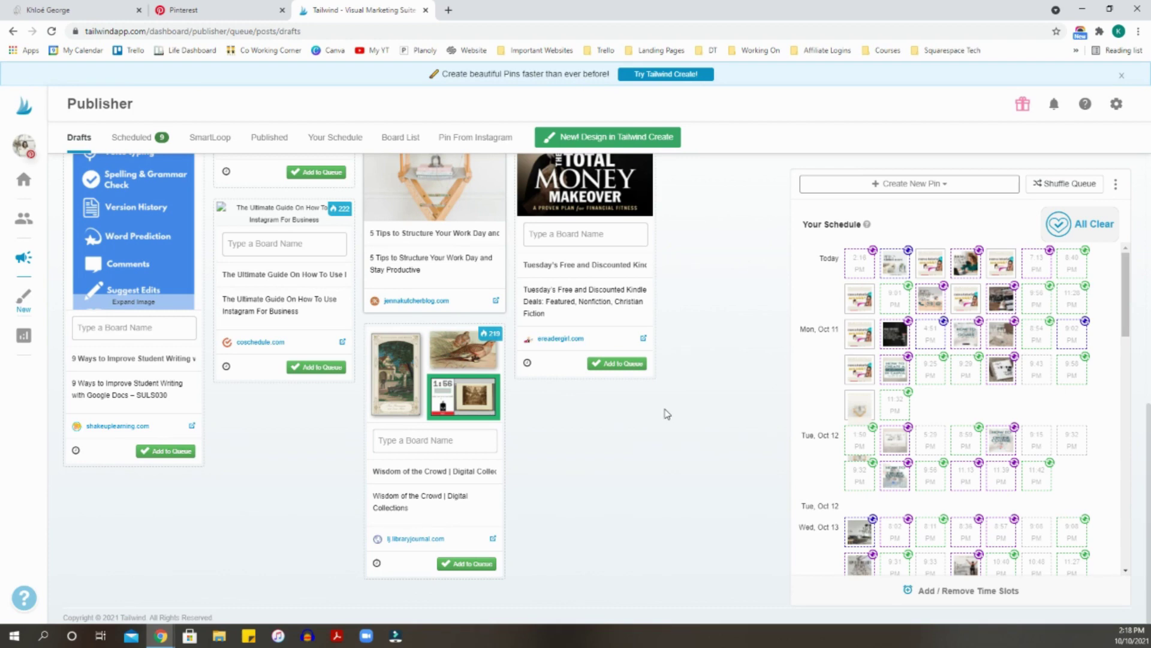
scroll(665, 414, "up", 7)
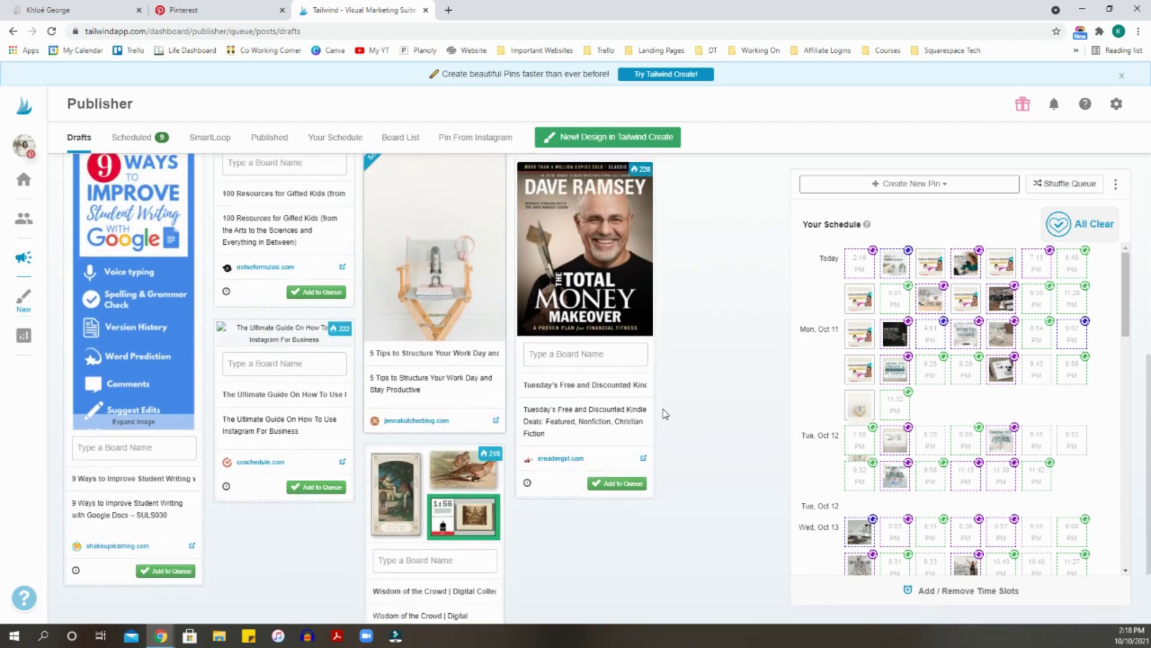
scroll(662, 412, "up", 2)
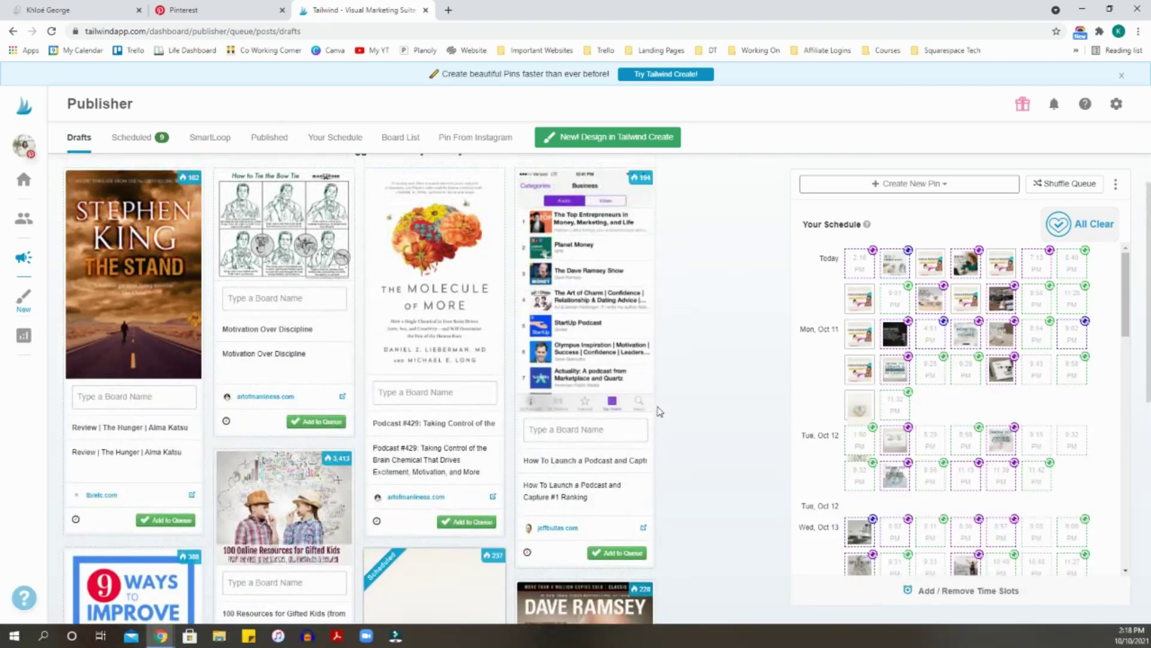
scroll(649, 410, "up", 2)
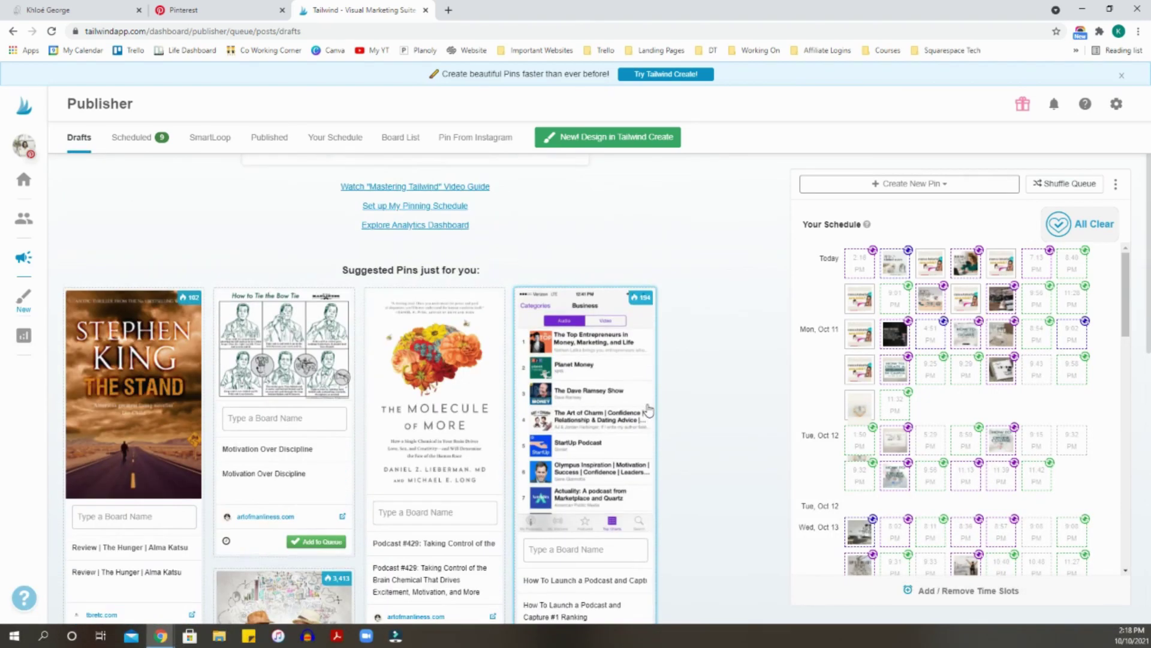
scroll(745, 361, "down", 3)
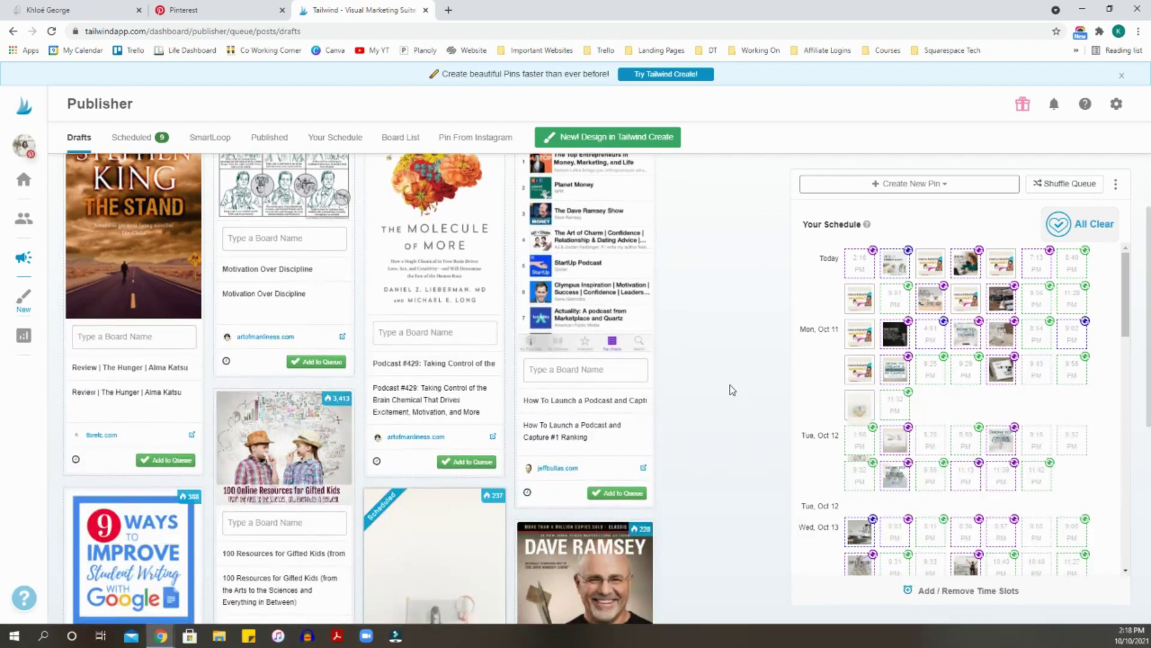
scroll(729, 384, "down", 1)
left_click(555, 308)
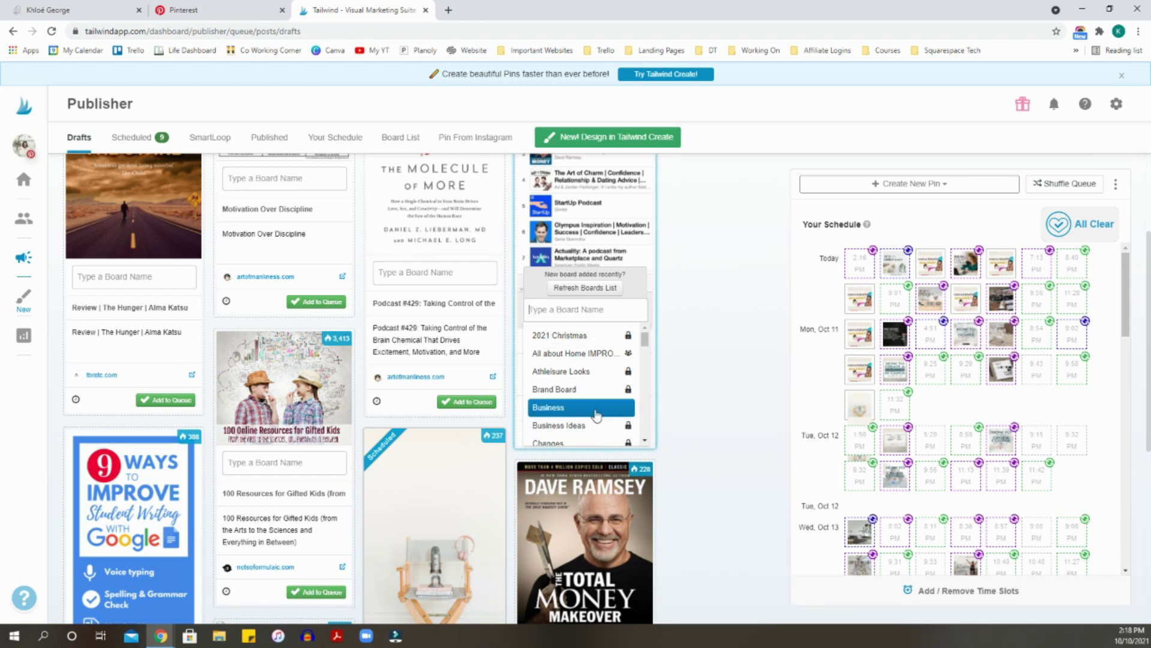
left_click(704, 366)
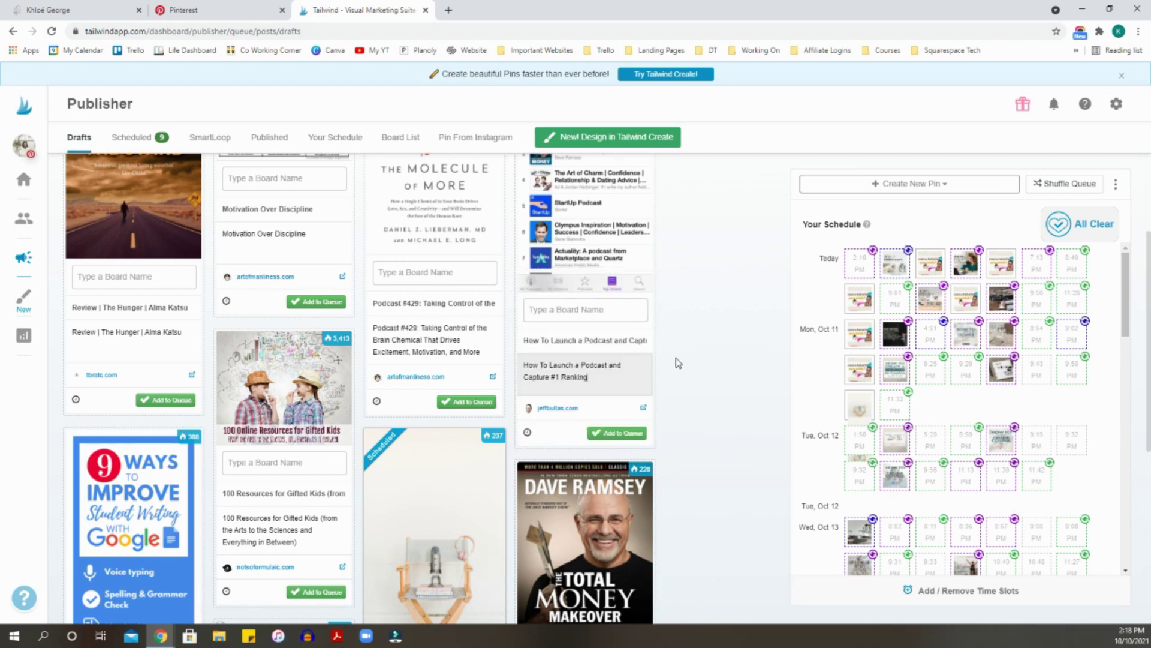
scroll(672, 361, "up", 1)
left_click(585, 370)
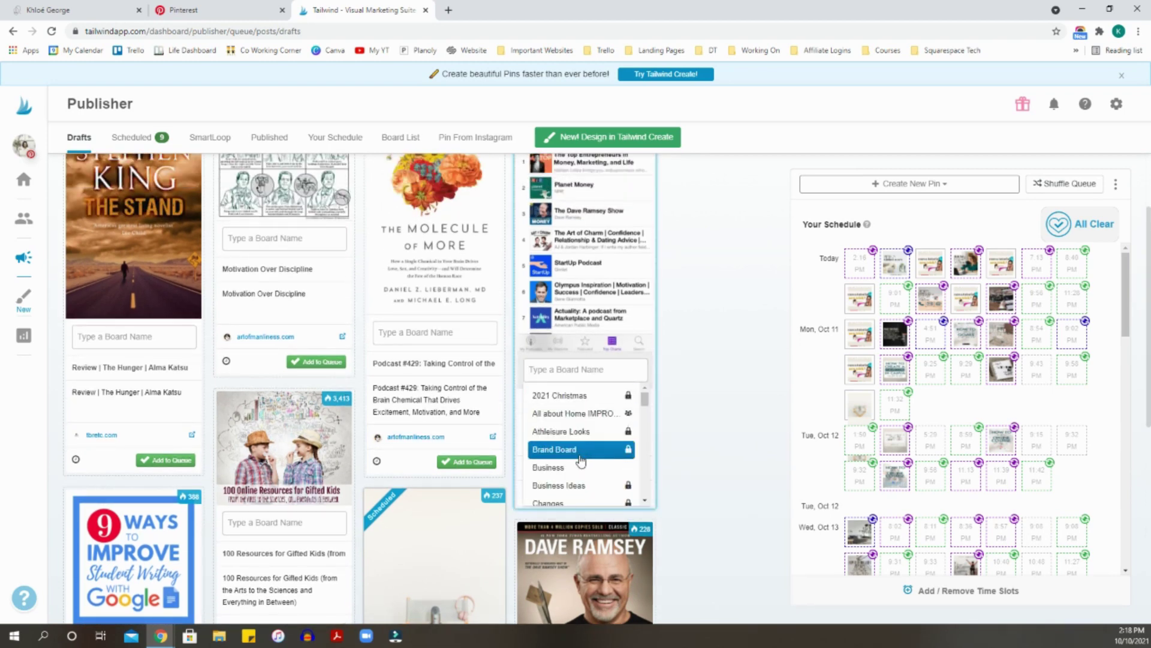
left_click(579, 470)
Add the "Podcast: From Cubicle..." board to the podcast launch pin and add the pin to the queue.
left_click(577, 386)
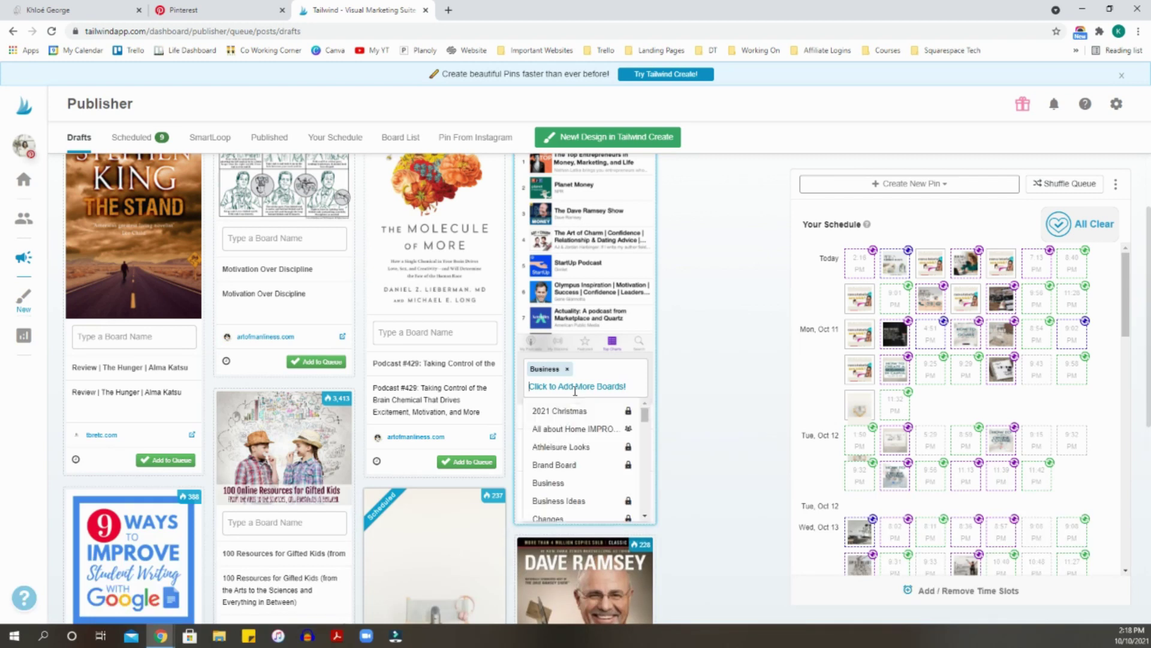
scroll(600, 455, "down", 3)
scroll(603, 461, "down", 6)
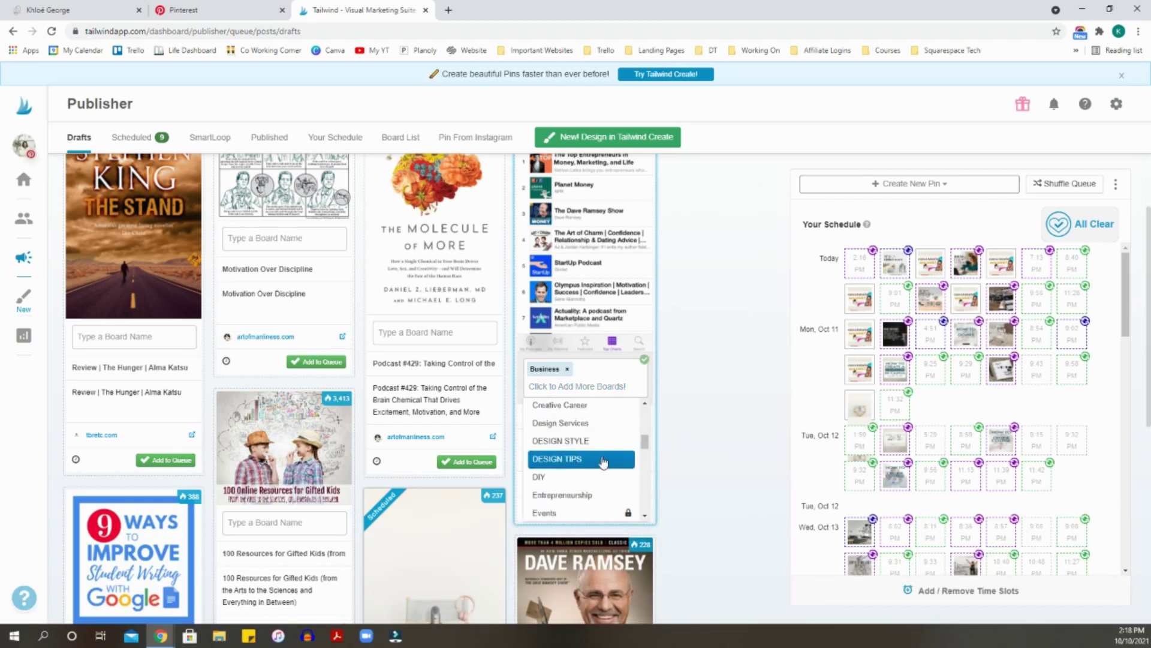
scroll(603, 461, "down", 5)
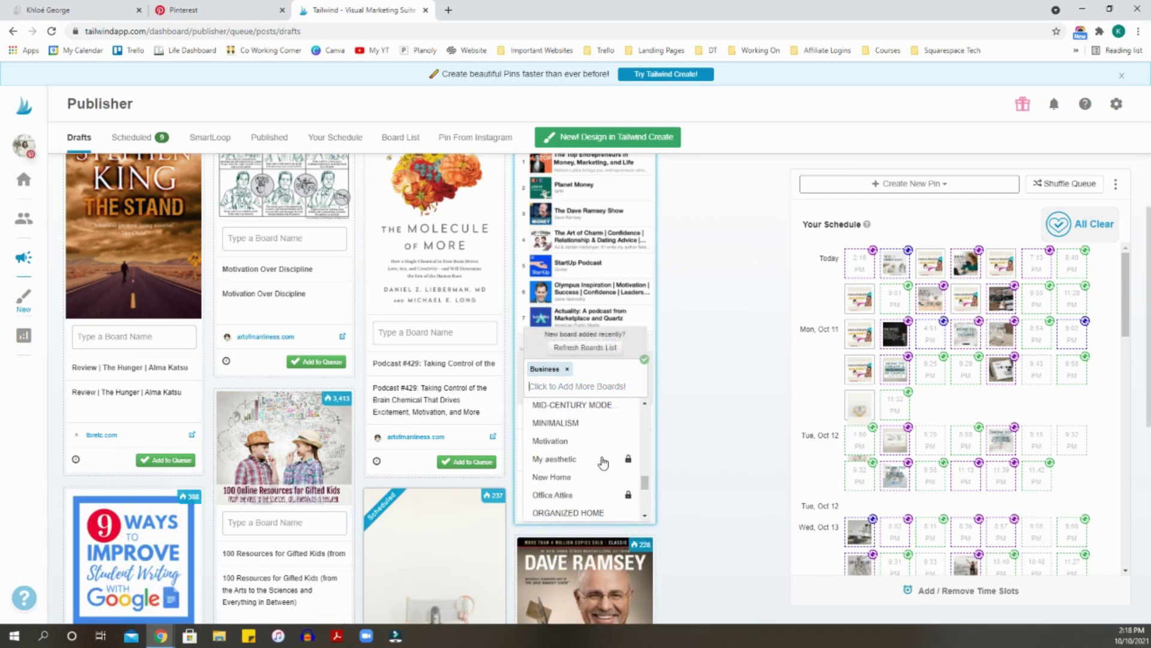
scroll(602, 461, "down", 3)
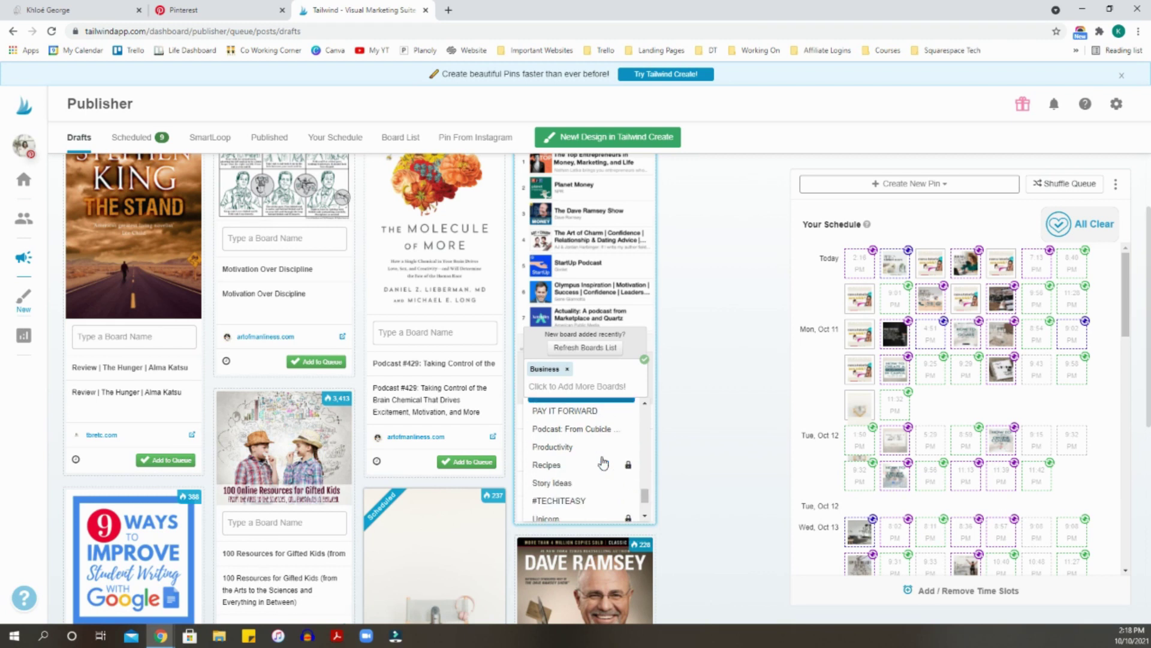
left_click(575, 430)
scroll(682, 434, "down", 1)
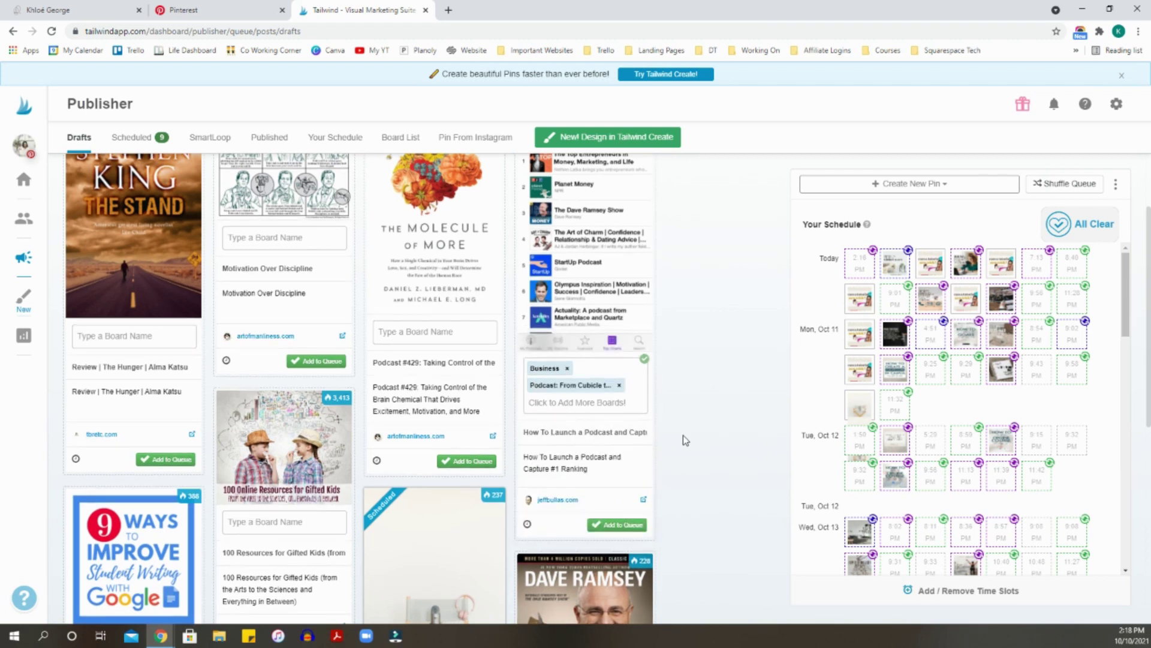
left_click(626, 468)
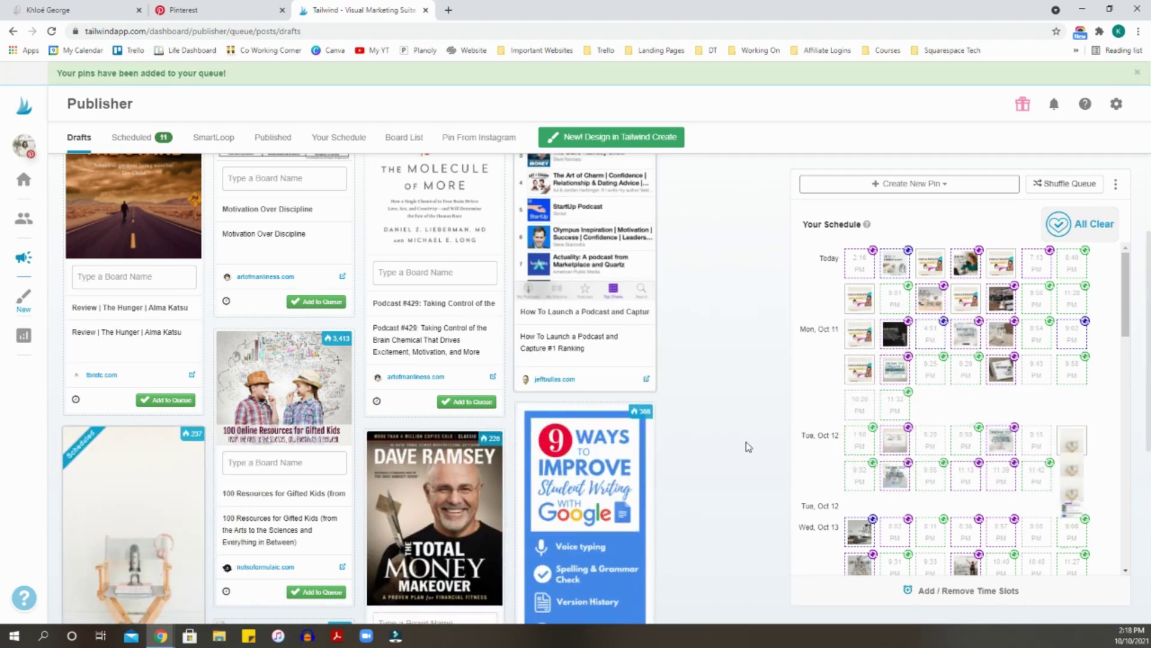
scroll(675, 429, "down", 3)
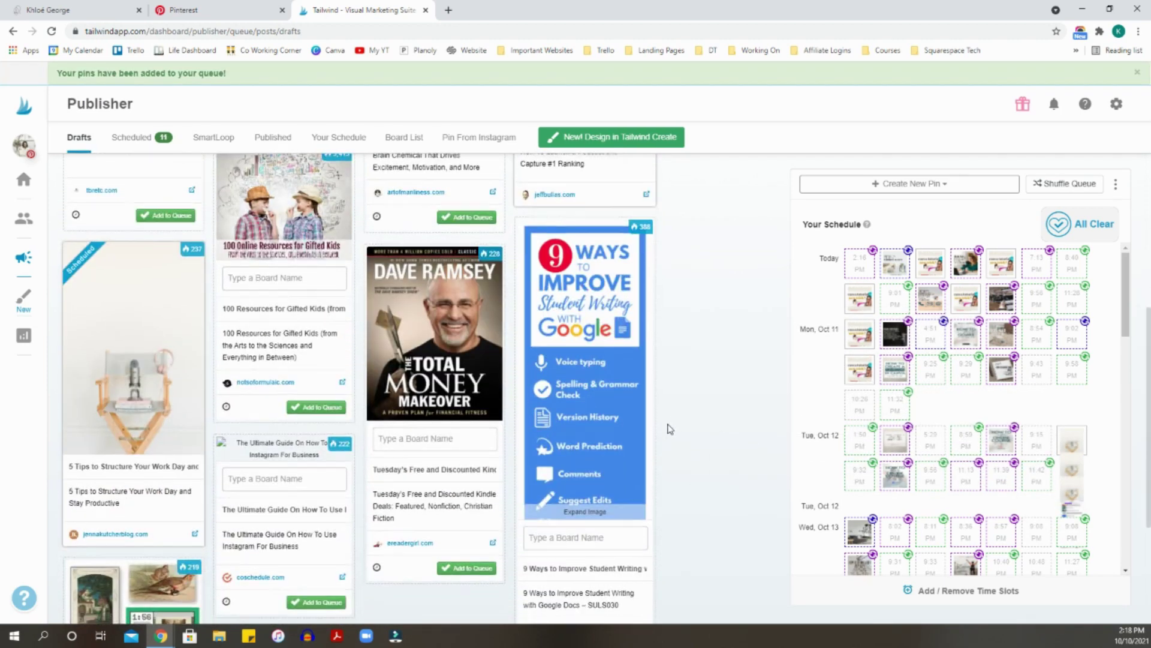
scroll(671, 428, "down", 4)
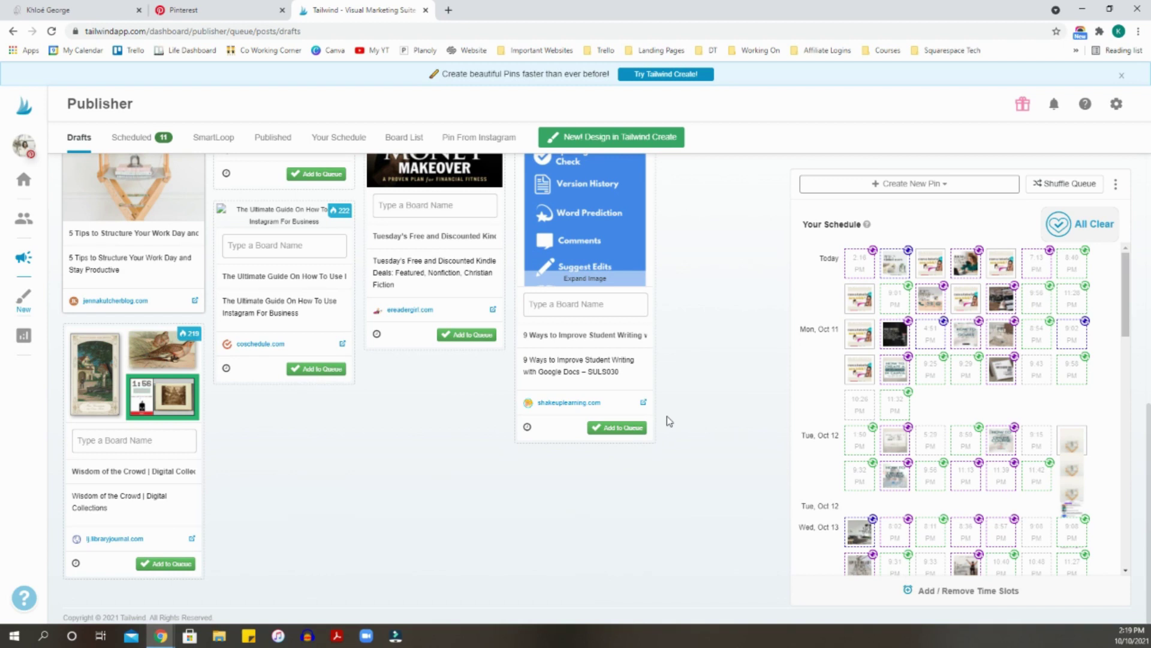
scroll(668, 421, "up", 2)
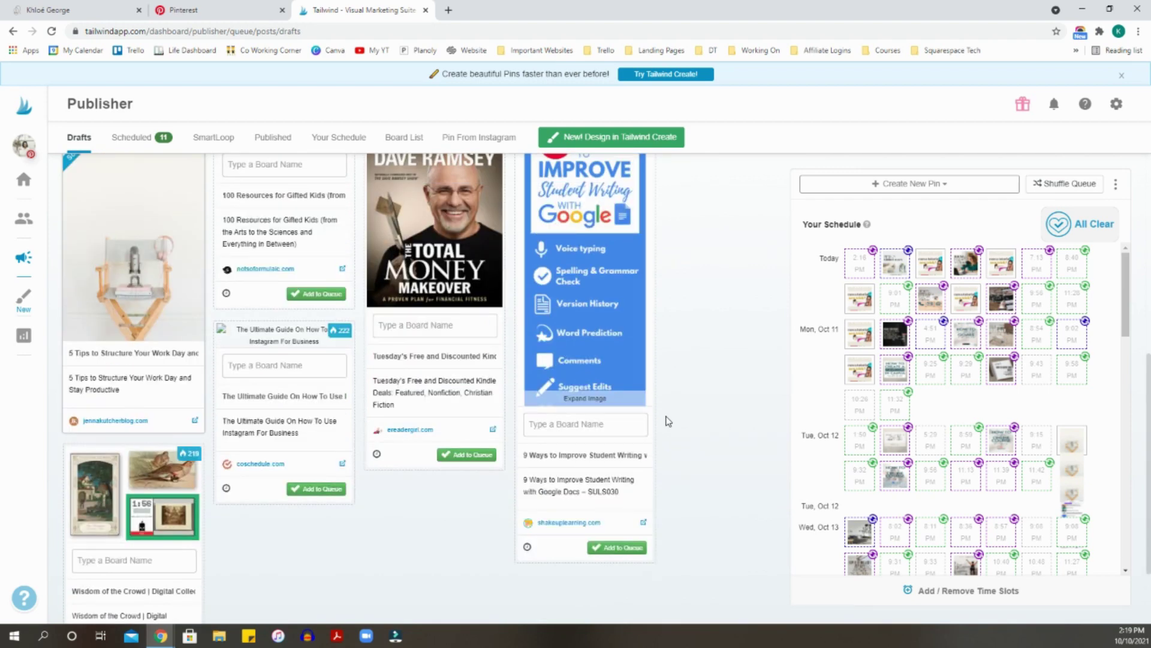